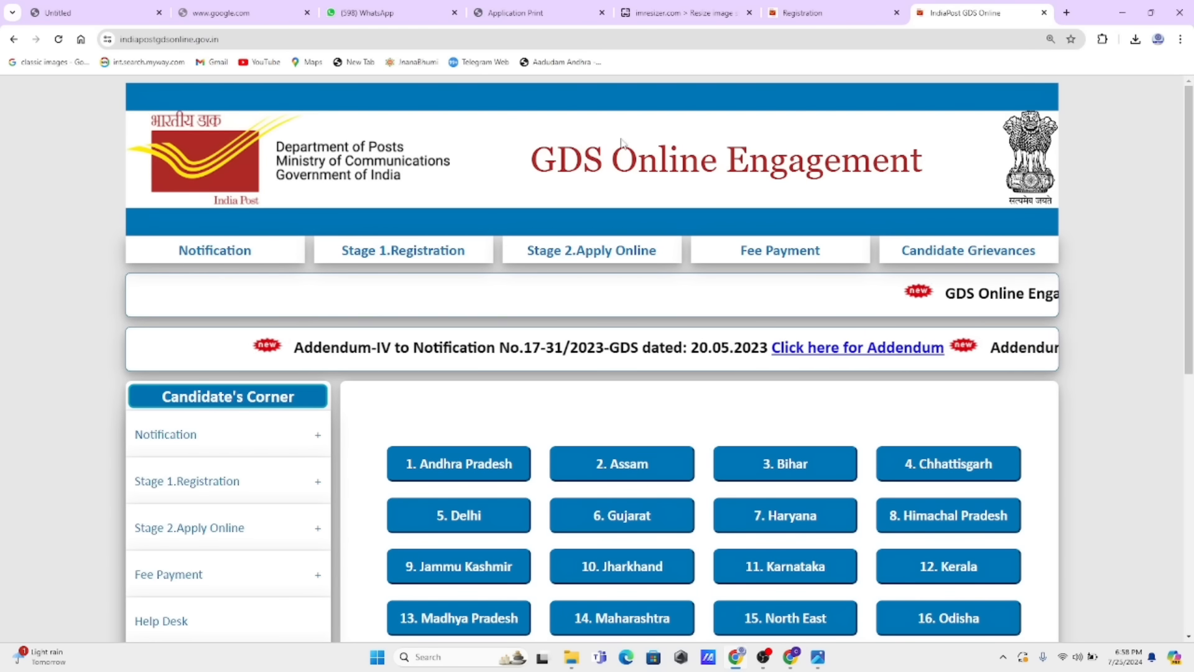
# Scroll the GDS Online home page, highlight its 'GDS Online' heading, and bring up the promo image
pyautogui.scroll(-4, 633, 146)
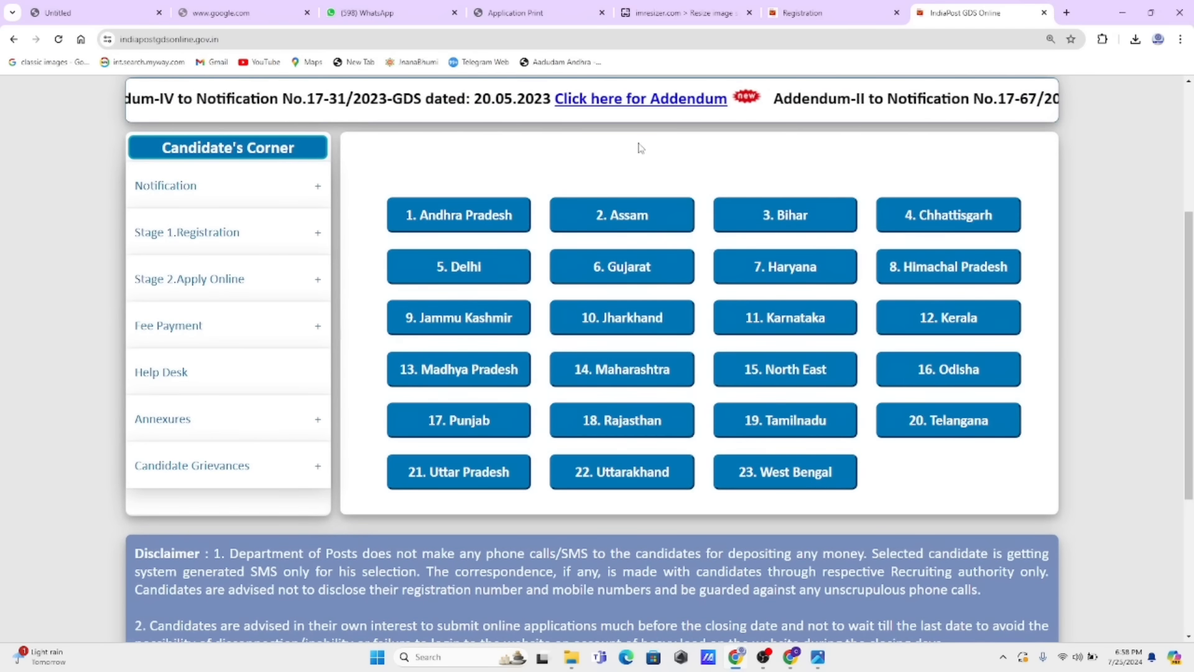
pyautogui.scroll(2, 638, 147)
pyautogui.scroll(2, 641, 146)
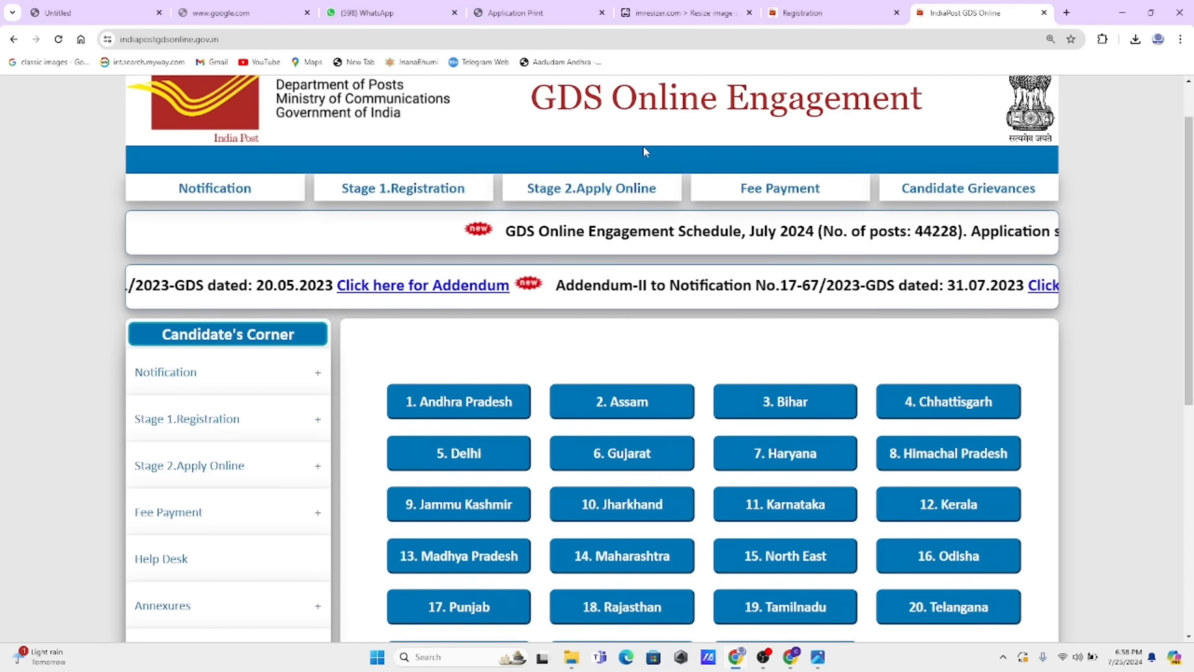
pyautogui.scroll(1, 643, 146)
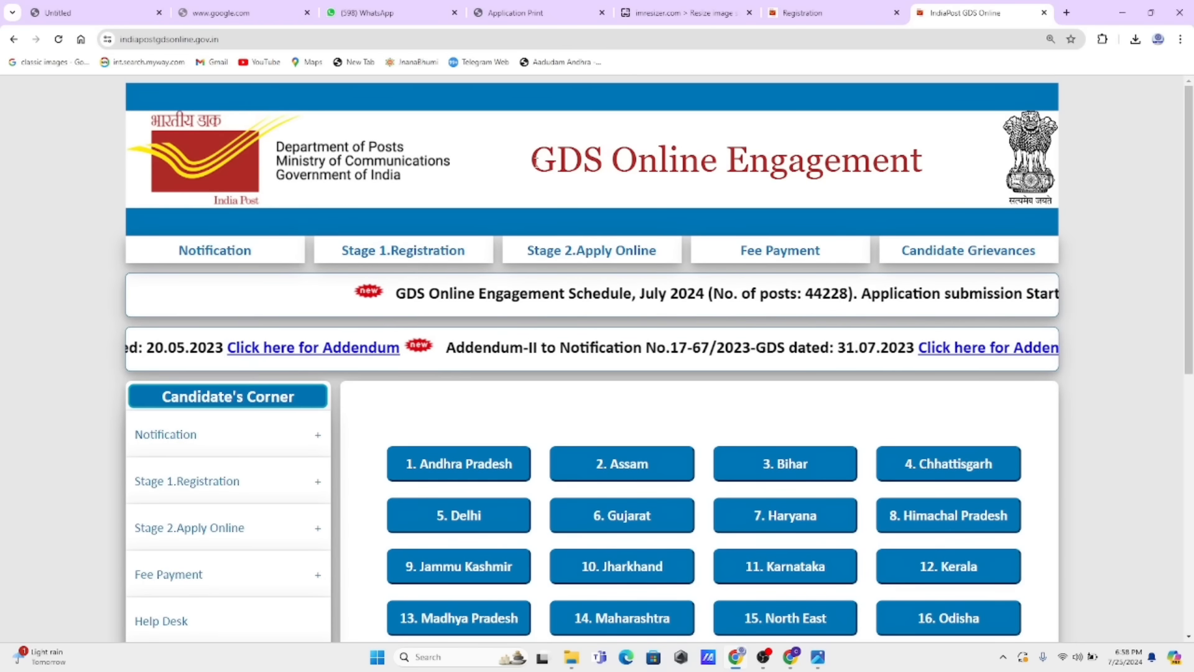
pyautogui.moveTo(530, 161); pyautogui.dragTo(736, 179)
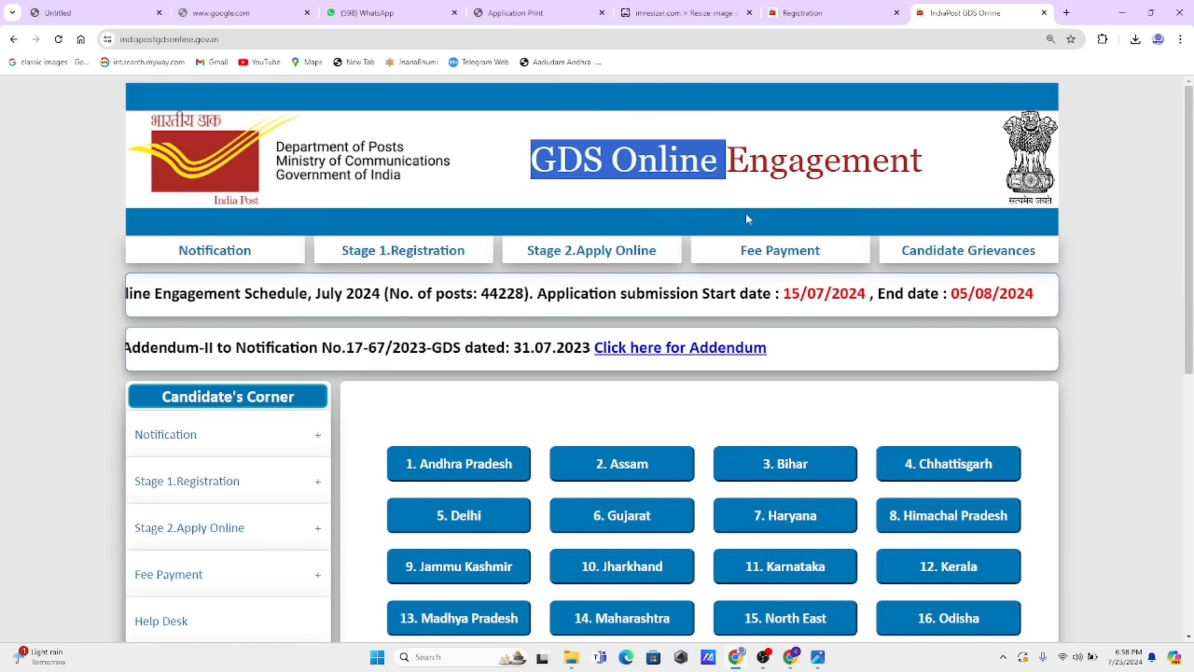
pyautogui.click(816, 663)
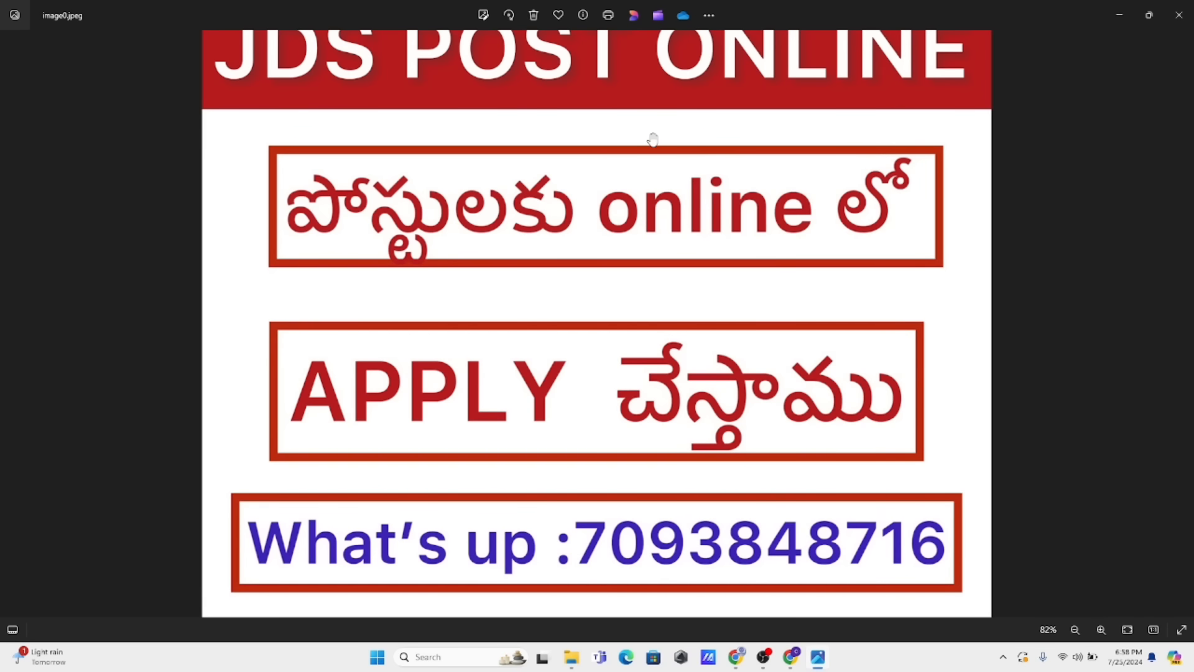
# Zoom in and out on the JDS POST ONLINE promo banner, then return to the GDS Online home page
pyautogui.scroll(-3, 650, 133)
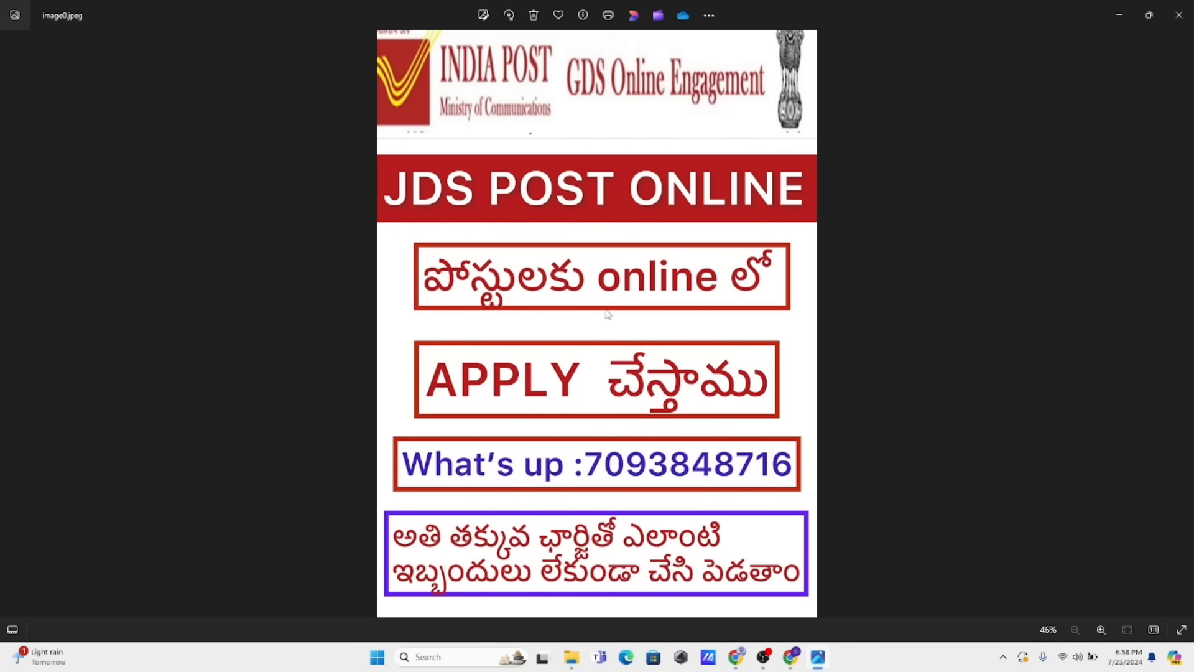
pyautogui.scroll(3, 609, 401)
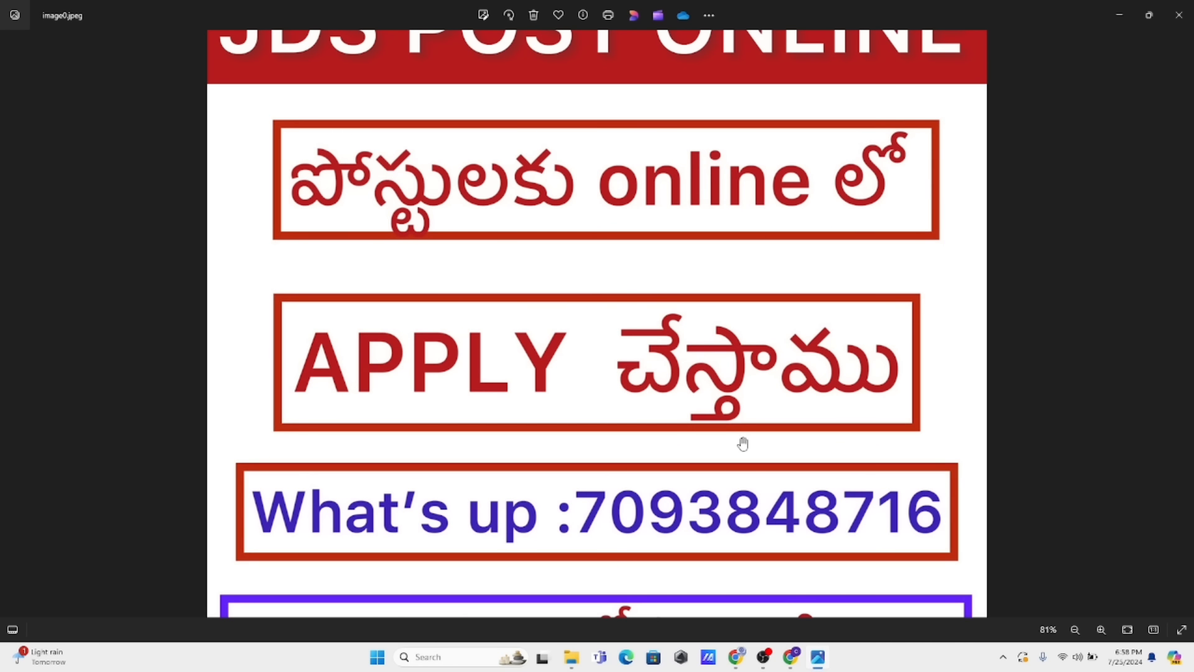
pyautogui.scroll(-3, 700, 256)
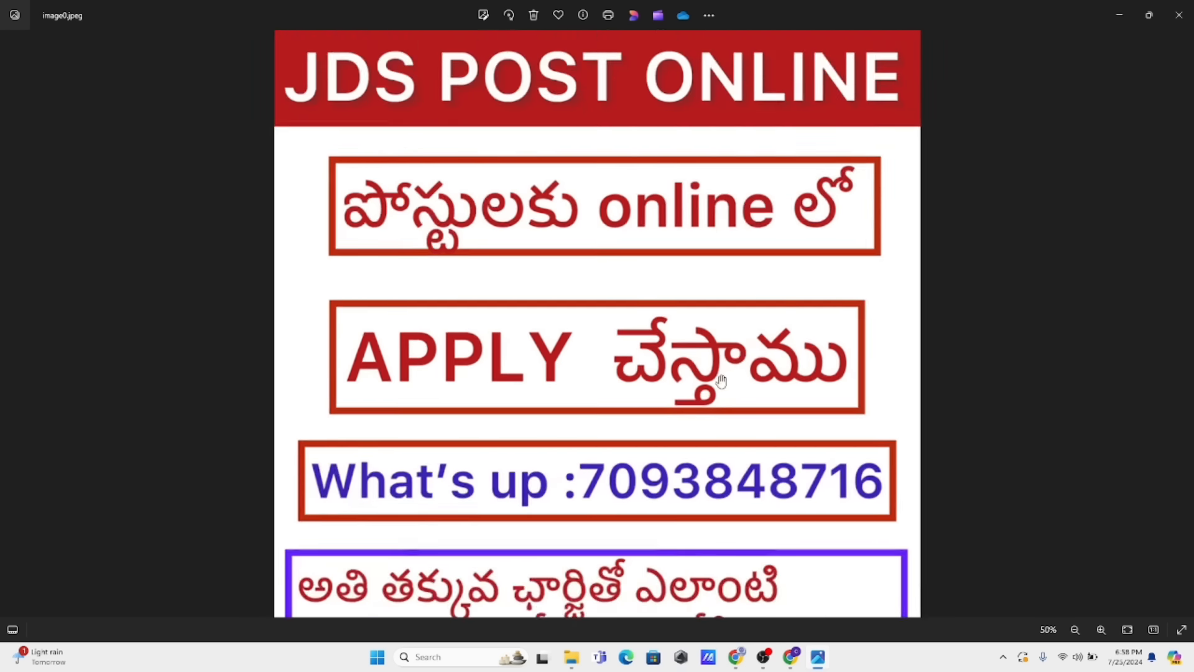
pyautogui.click(735, 656)
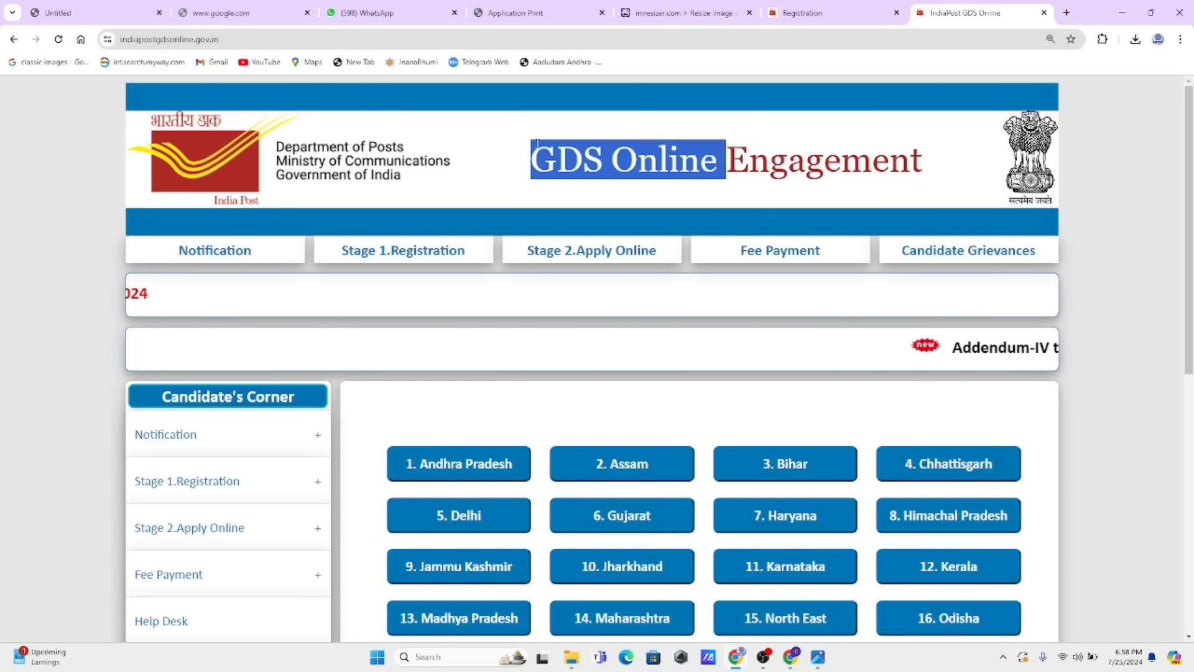
# Show the Stage 1.Registration dropdown with its Registration and Forgot Registration options
pyautogui.moveTo(398, 246)
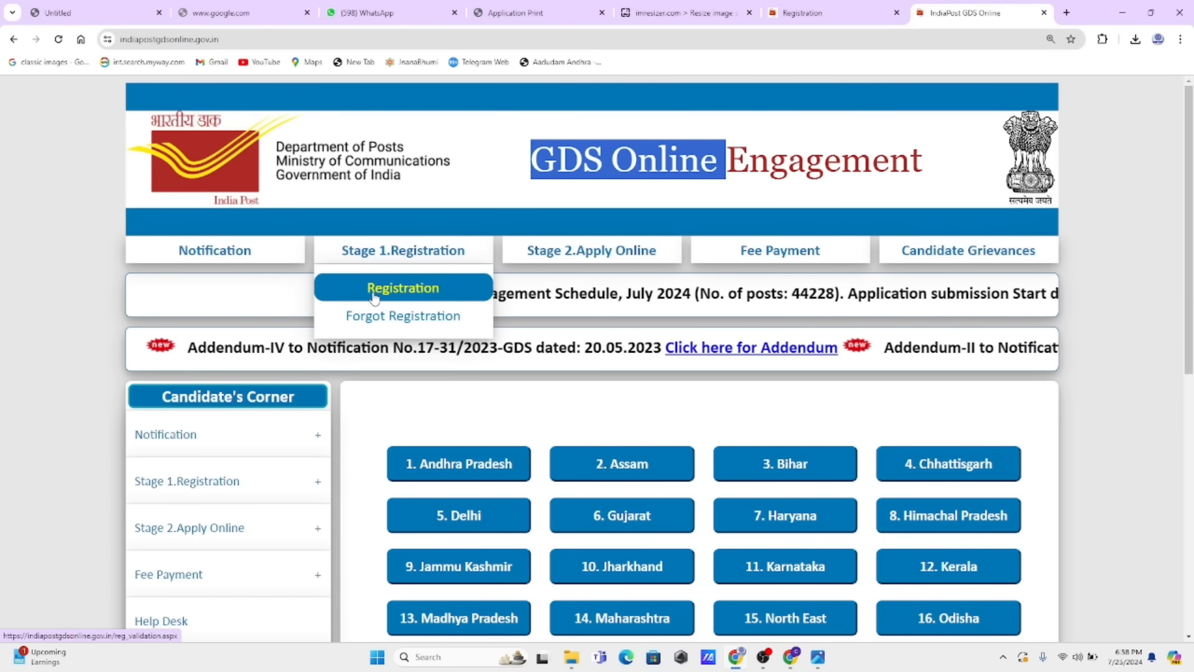
# Open the 'Validate your details' form and review its mobile, email, name, parent and birth-date labels
pyautogui.click(413, 289)
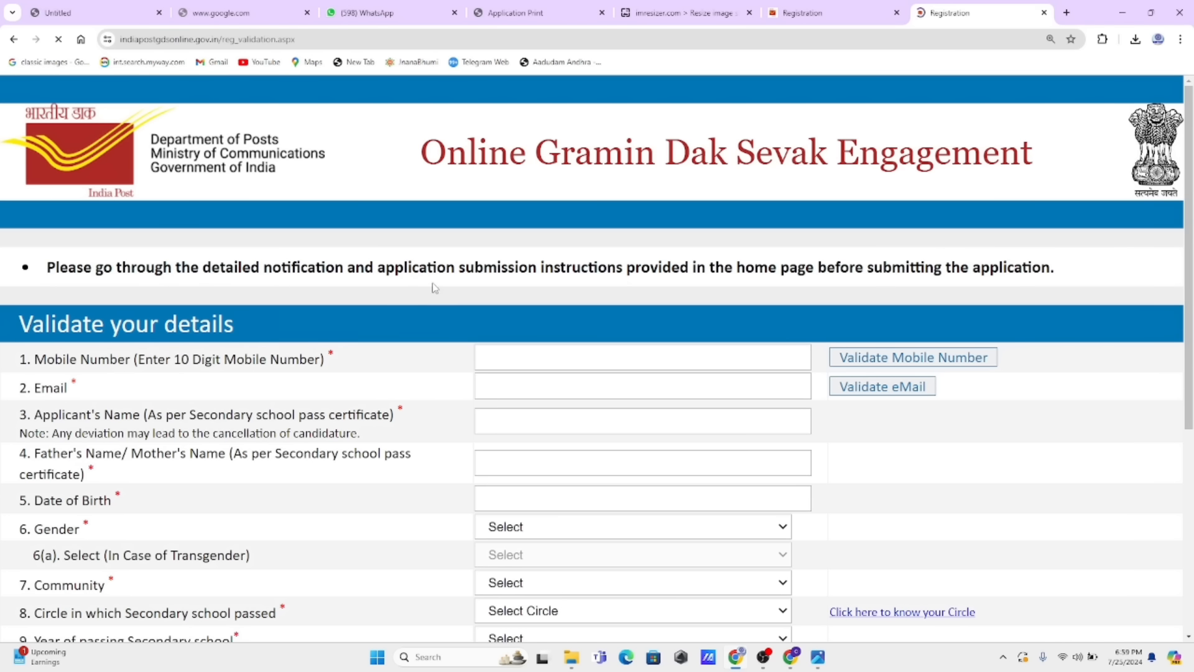
pyautogui.scroll(-2, 202, 265)
pyautogui.moveTo(65, 235); pyautogui.dragTo(105, 260)
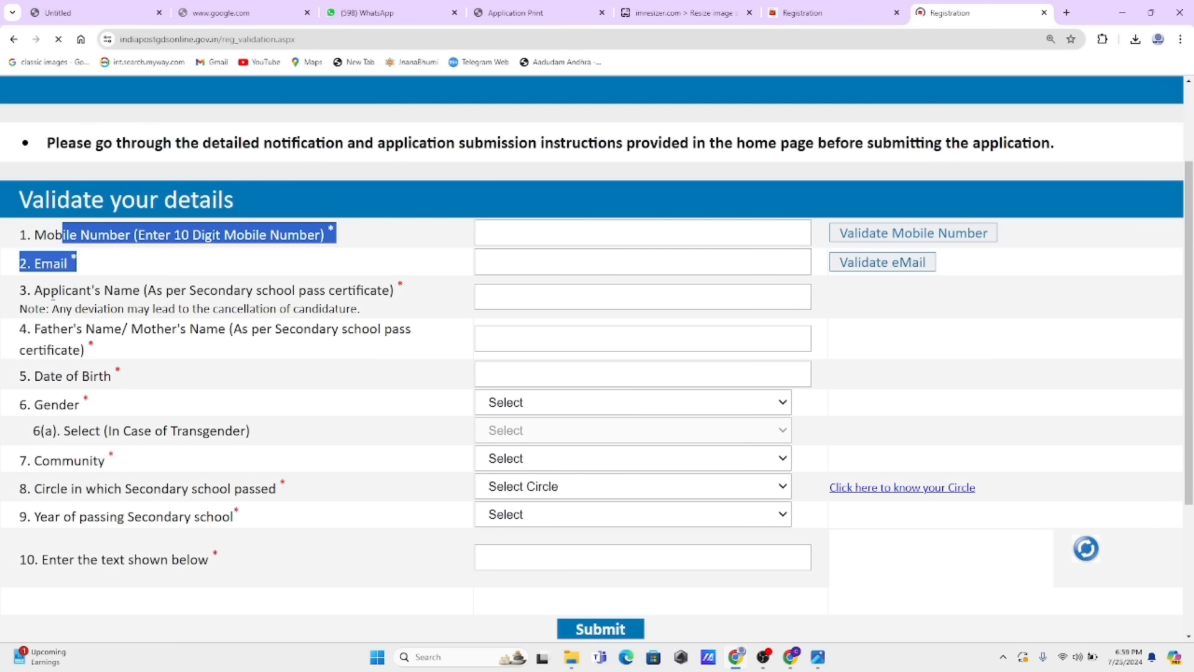
pyautogui.moveTo(50, 293); pyautogui.dragTo(354, 308)
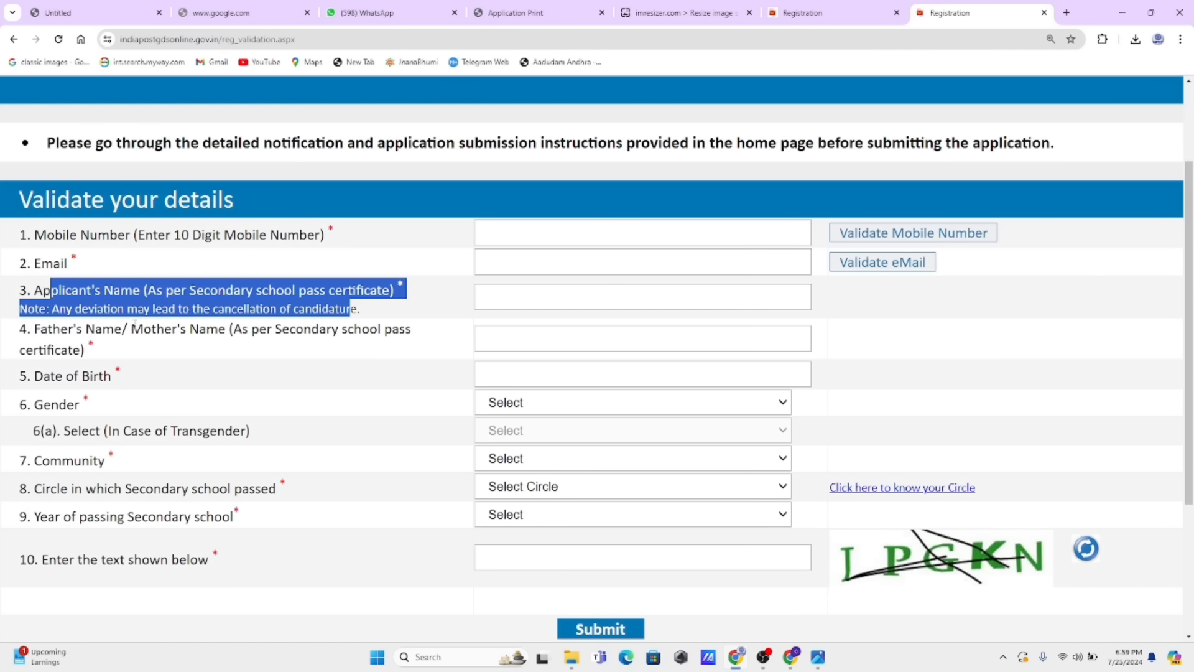
pyautogui.moveTo(131, 329); pyautogui.dragTo(173, 329)
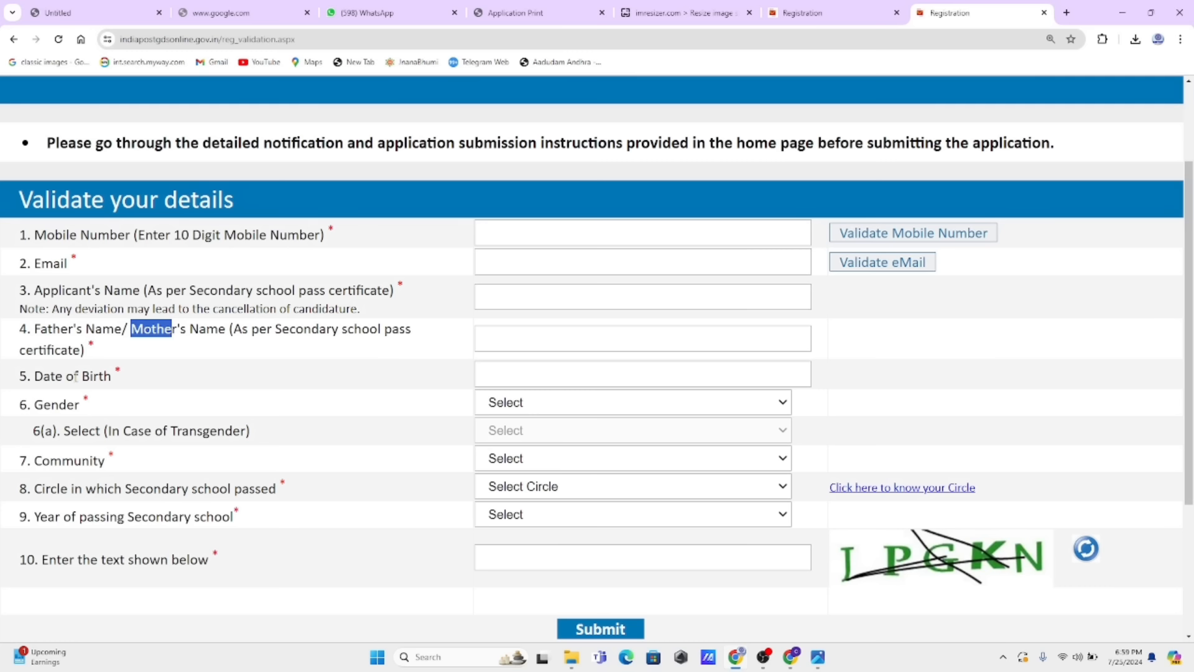
pyautogui.moveTo(55, 376); pyautogui.dragTo(435, 389)
pyautogui.click(491, 375)
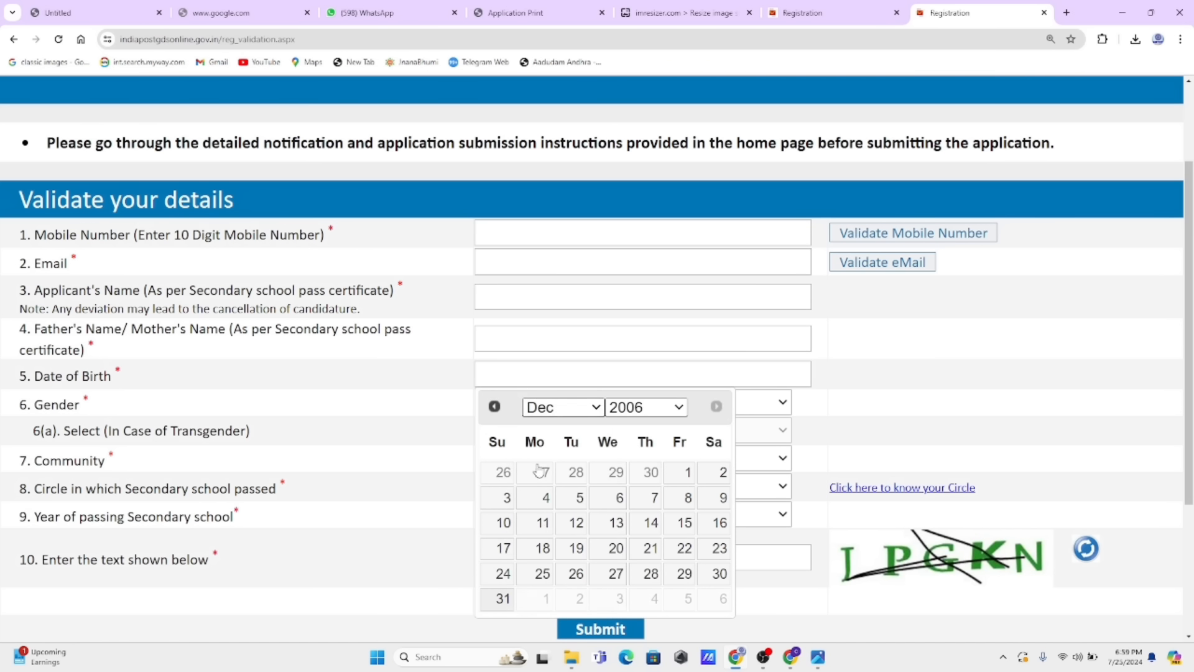
pyautogui.click(540, 467)
pyautogui.click(674, 407)
pyautogui.click(639, 331)
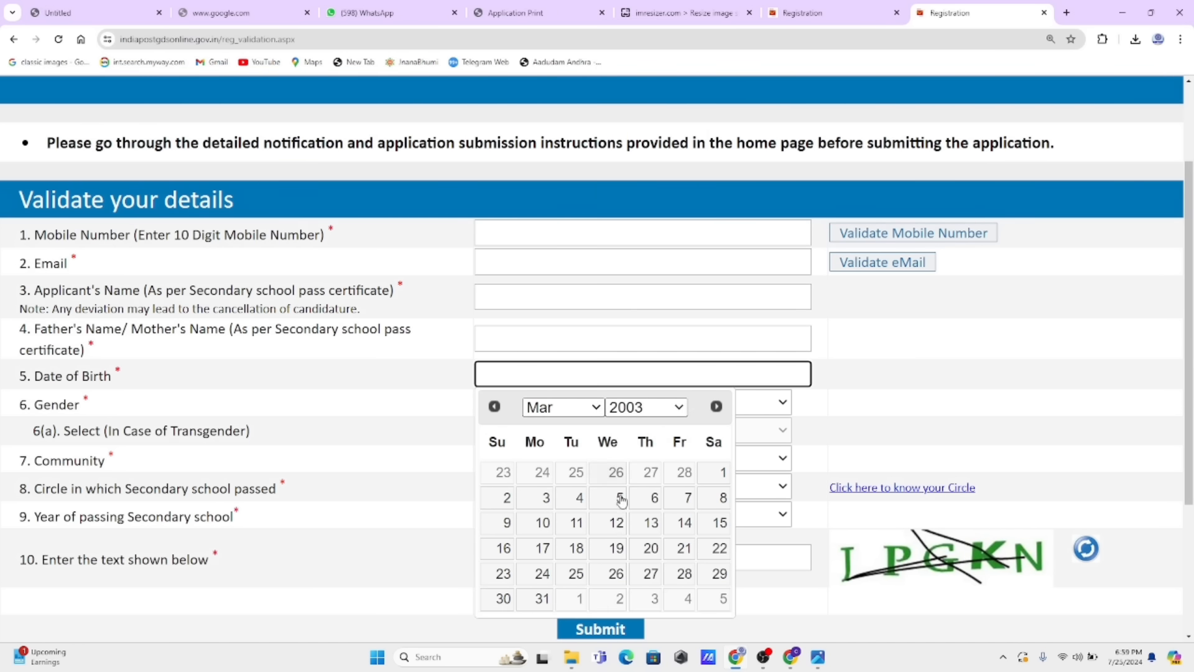
pyautogui.click(616, 522)
pyautogui.click(503, 404)
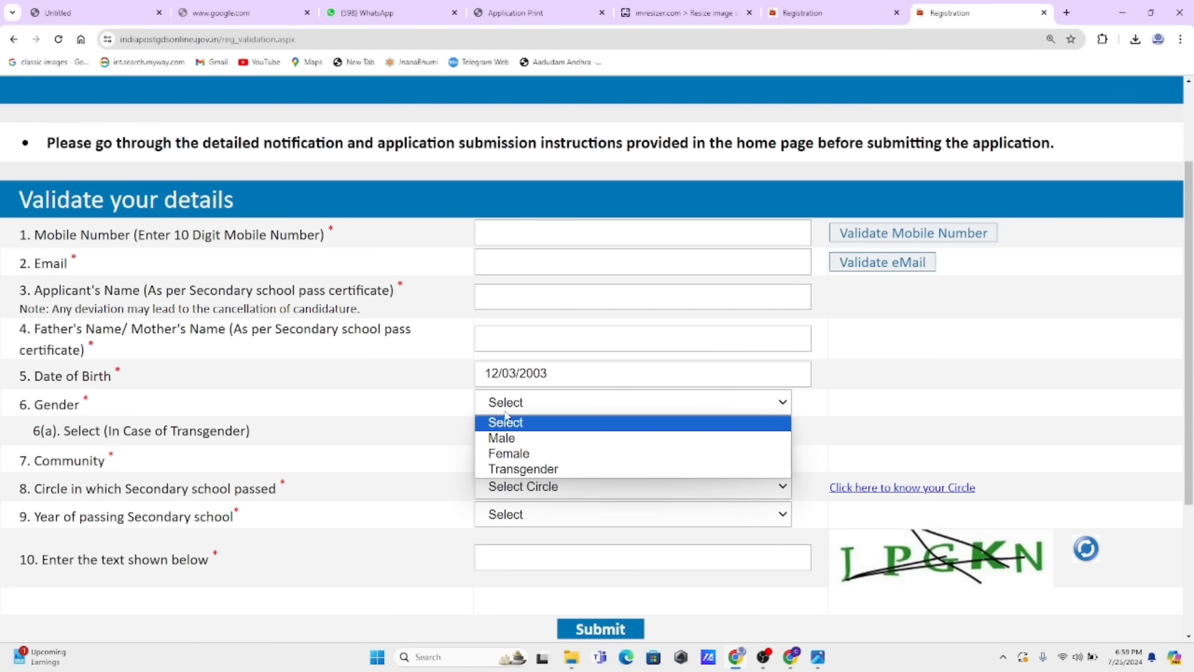
pyautogui.click(508, 437)
pyautogui.click(521, 409)
pyautogui.click(513, 452)
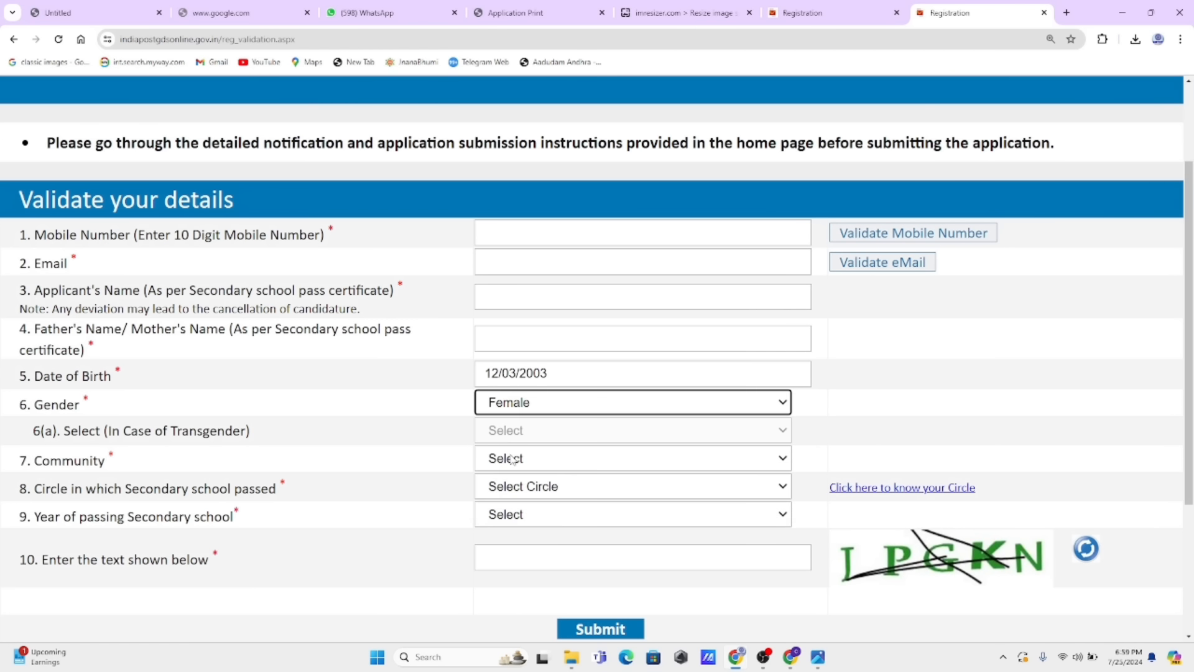
# Set the community to ST after trying OBC and SC
pyautogui.click(497, 467)
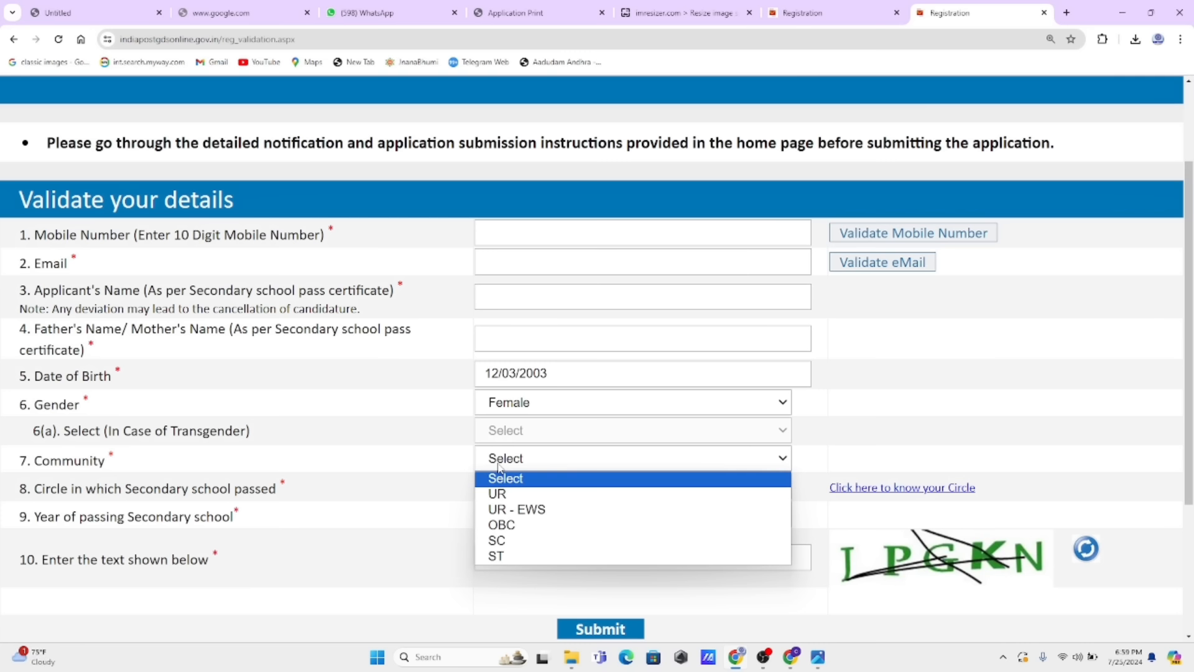
pyautogui.click(518, 524)
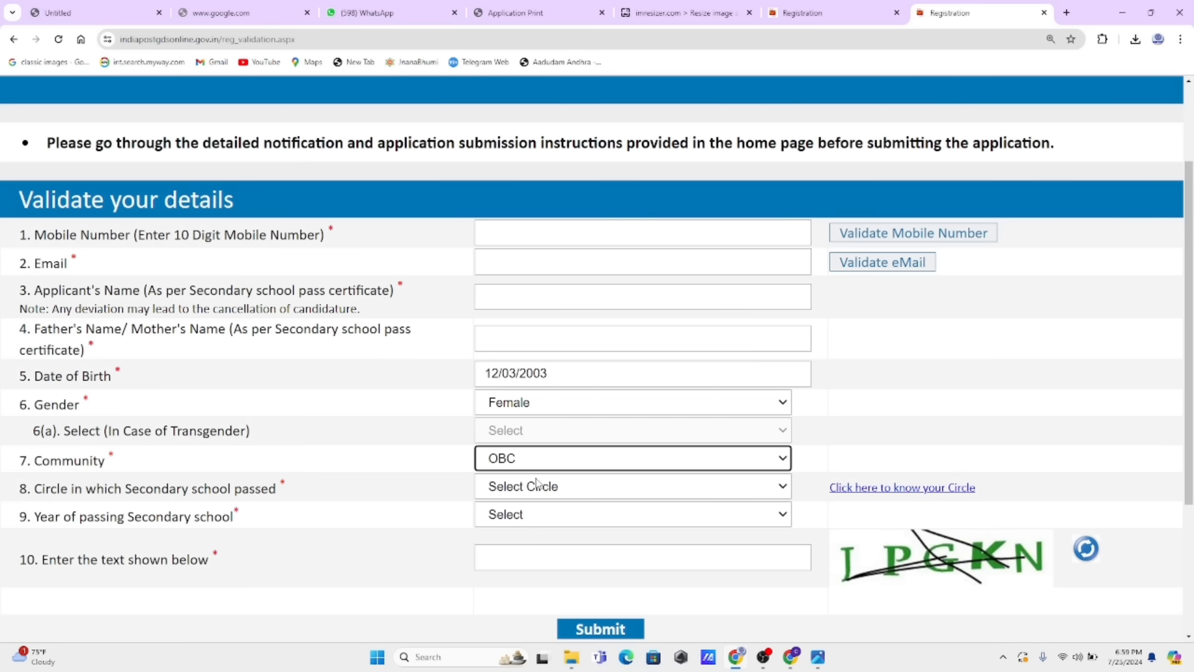
pyautogui.click(545, 463)
pyautogui.click(513, 540)
pyautogui.click(530, 465)
pyautogui.click(497, 555)
pyautogui.click(539, 465)
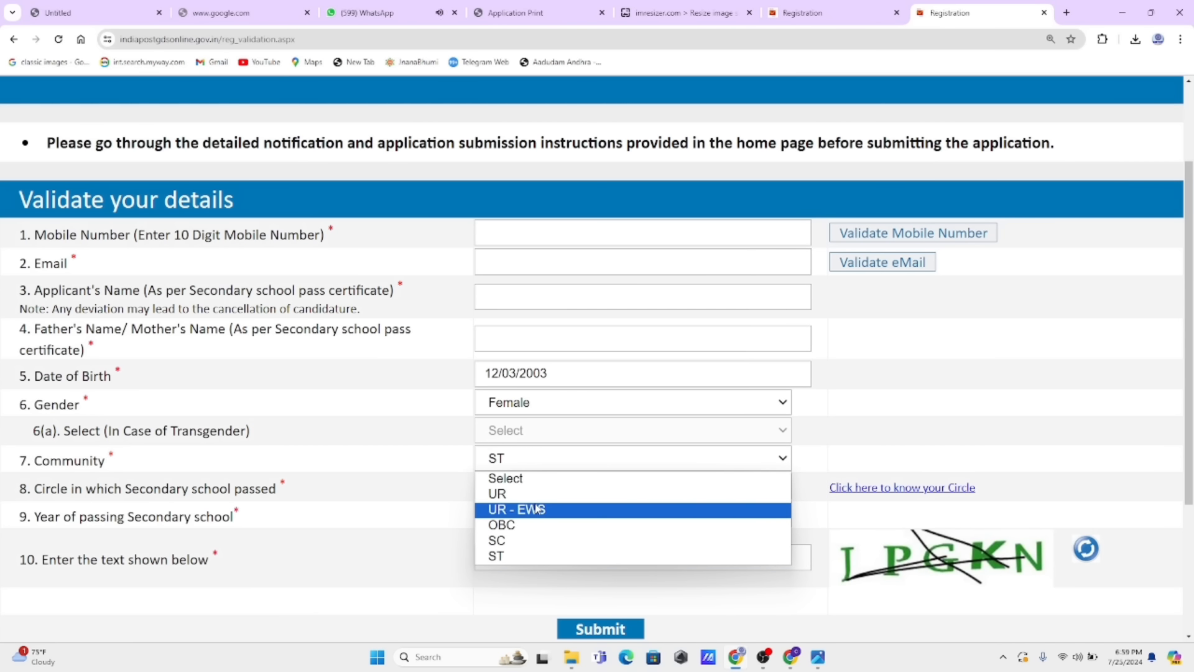
pyautogui.click(417, 460)
# Choose Andhra Pradesh as the secondary school postal circle, replacing North Eastern
pyautogui.scroll(-2, 431, 496)
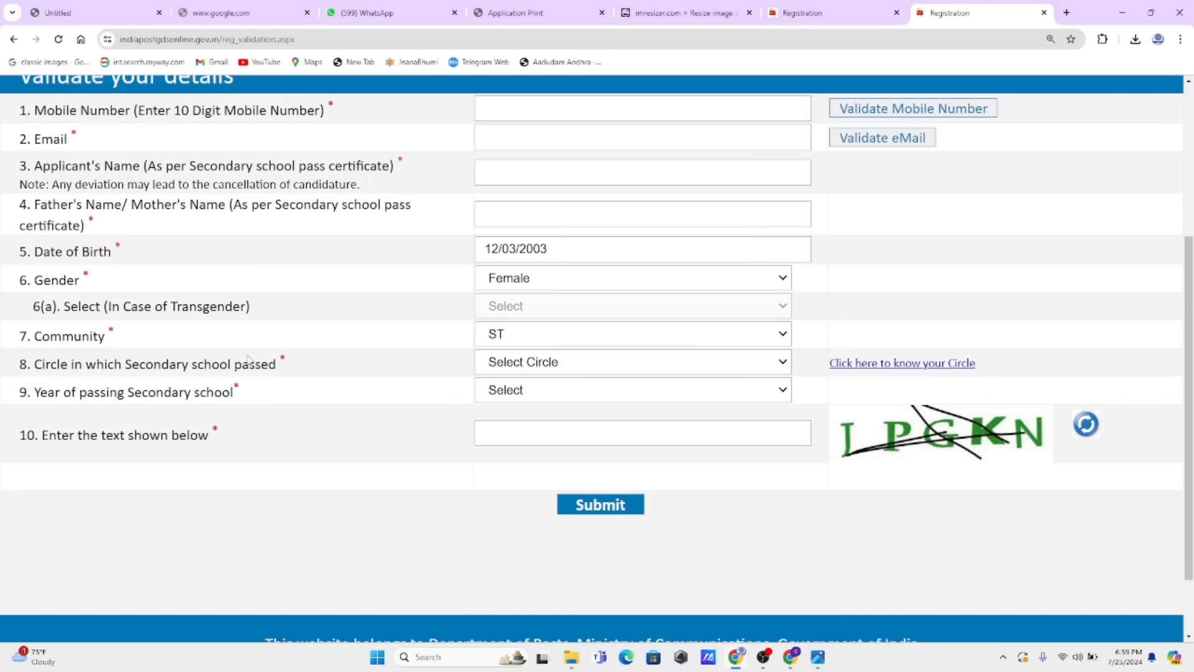
pyautogui.moveTo(77, 364); pyautogui.dragTo(519, 372)
pyautogui.click(521, 372)
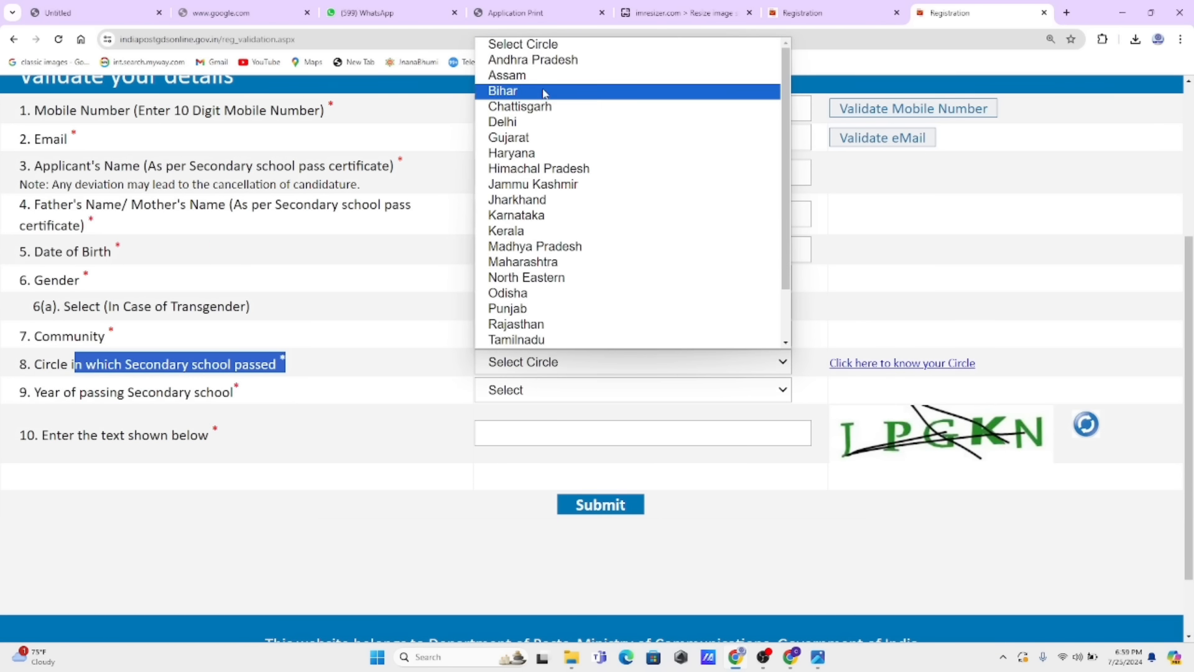
pyautogui.scroll(-1, 542, 214)
pyautogui.scroll(-1, 542, 217)
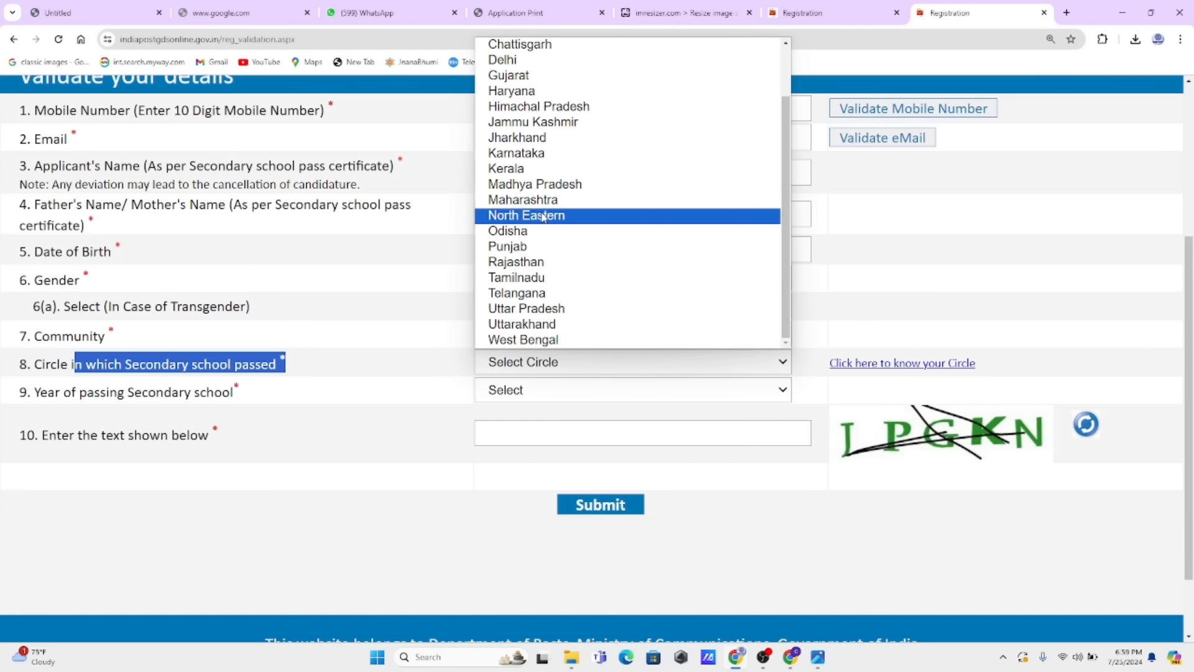
pyautogui.click(542, 215)
pyautogui.click(556, 376)
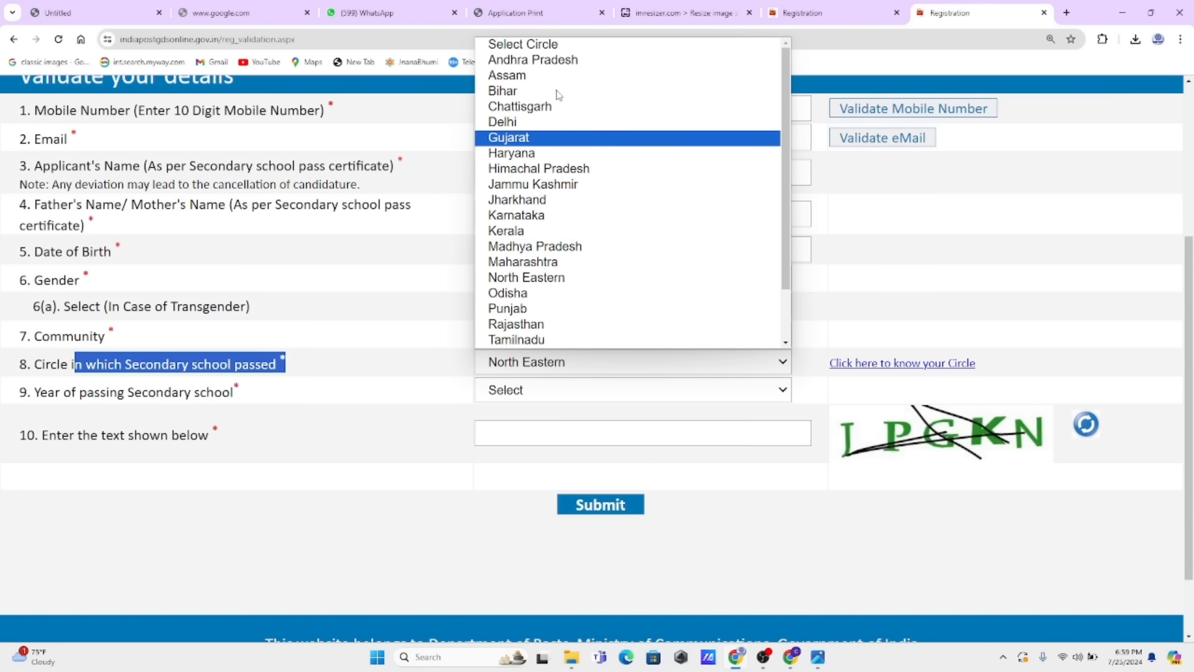
pyautogui.click(554, 69)
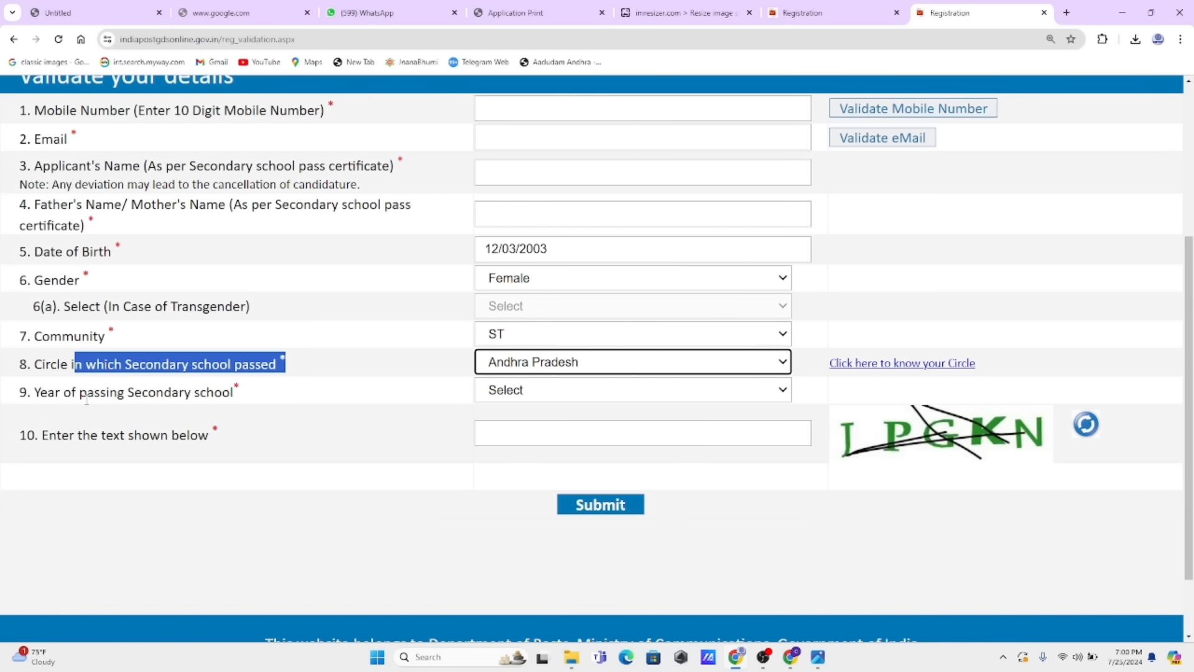
# Set the year of passing secondary school to 1989
pyautogui.moveTo(87, 400); pyautogui.dragTo(301, 397)
pyautogui.click(320, 389)
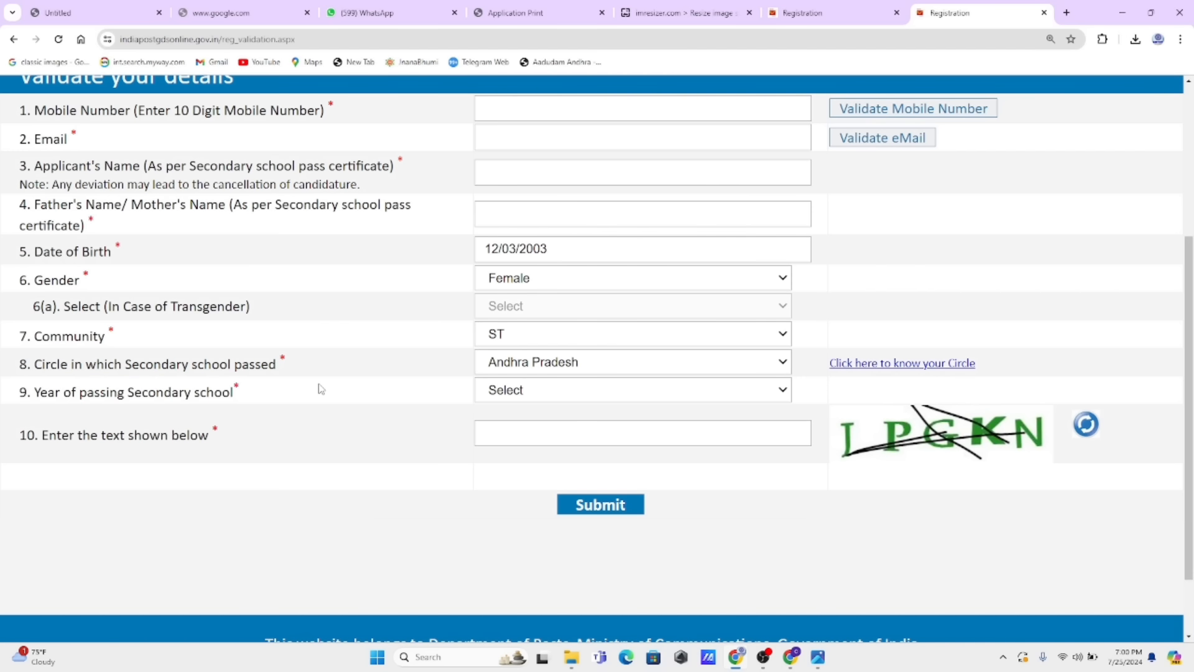
pyautogui.click(519, 399)
pyautogui.scroll(-10, 547, 228)
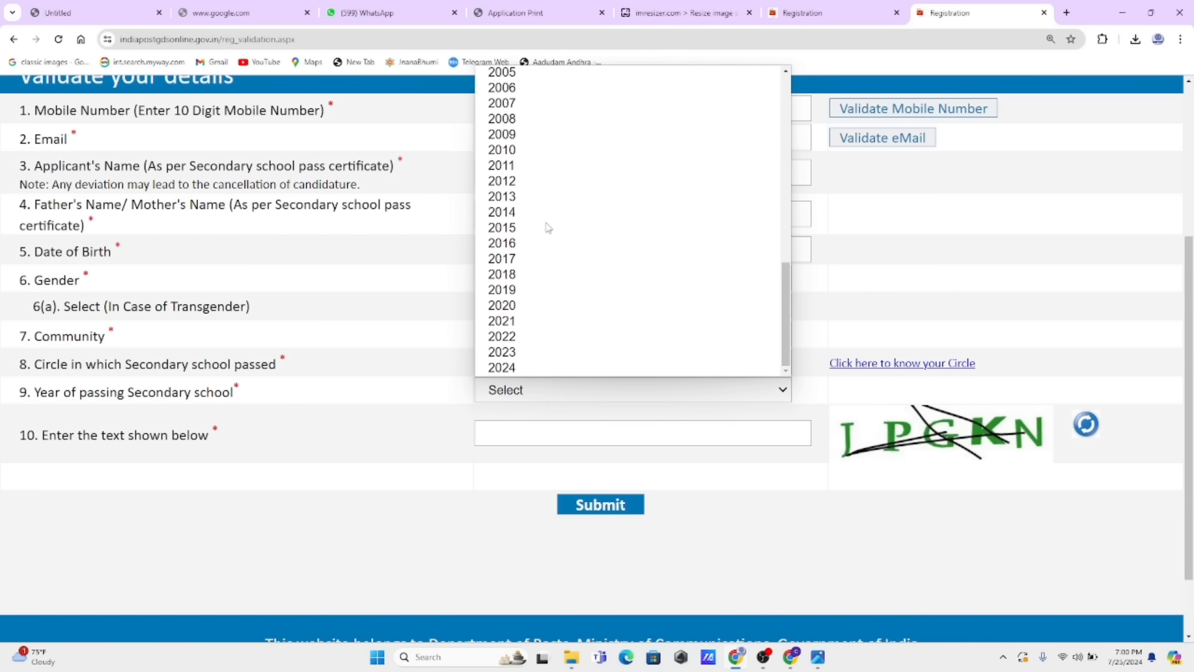
pyautogui.scroll(6, 525, 182)
pyautogui.click(535, 185)
pyautogui.click(508, 388)
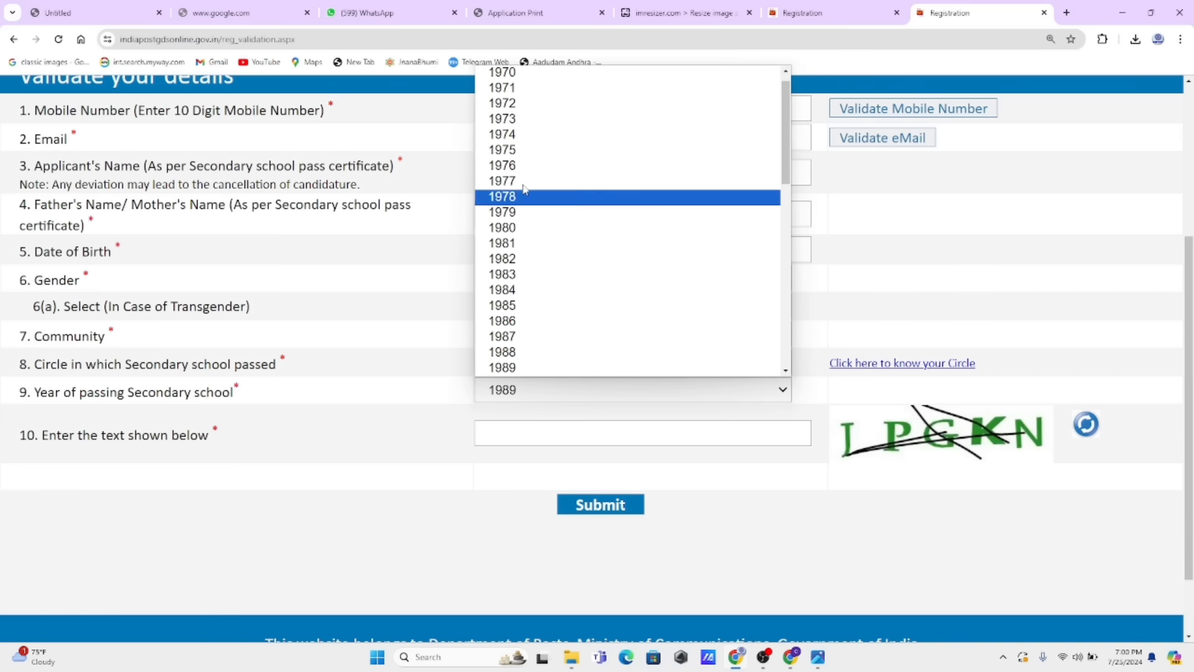
pyautogui.click(326, 396)
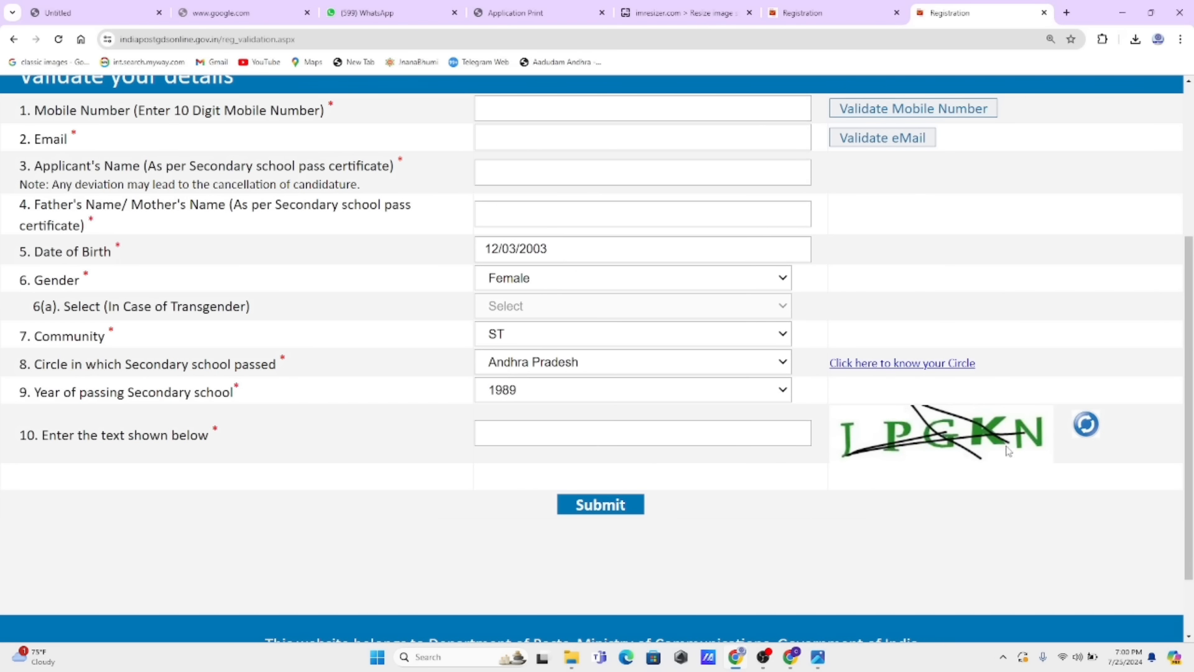
# Move into the captcha field and then the email address field
pyautogui.click(712, 435)
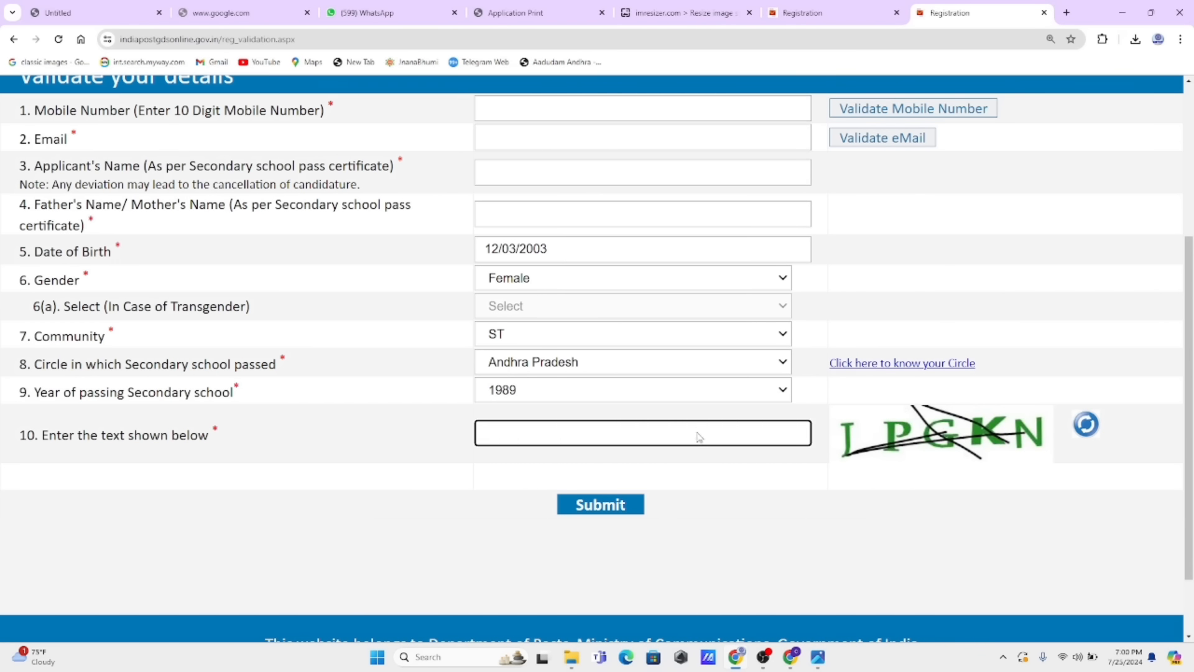
pyautogui.scroll(2, 698, 437)
pyautogui.click(534, 266)
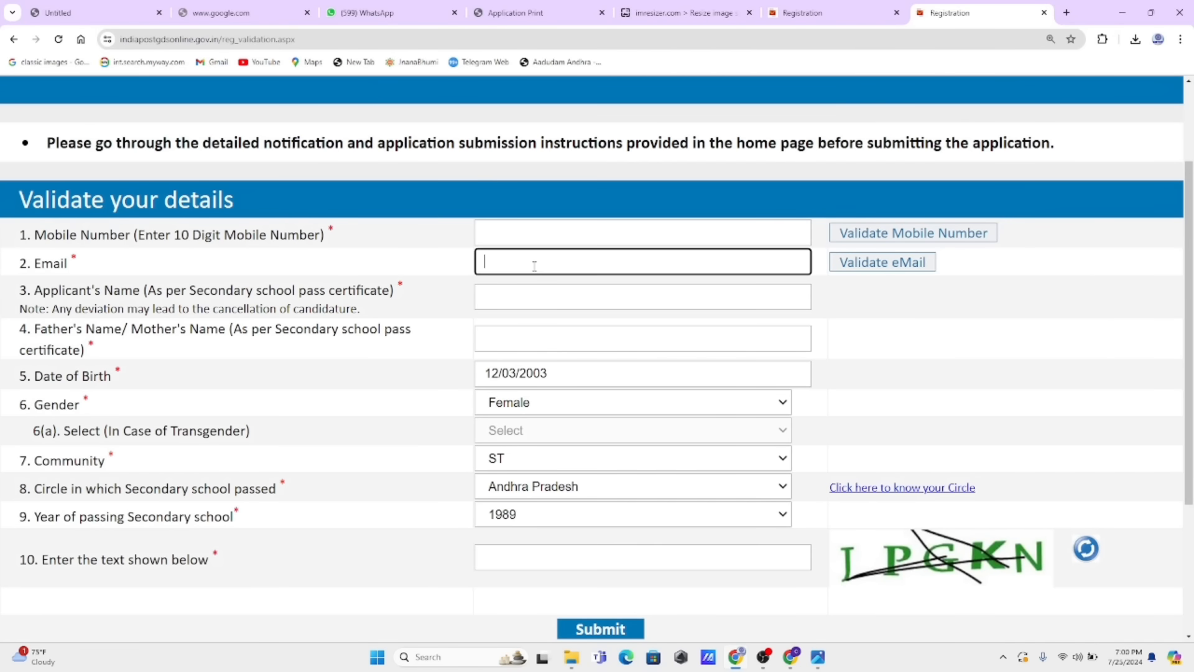
# Enter the mobile number, try validating the email, and dismiss the enter-email warning
pyautogui.click(545, 231)
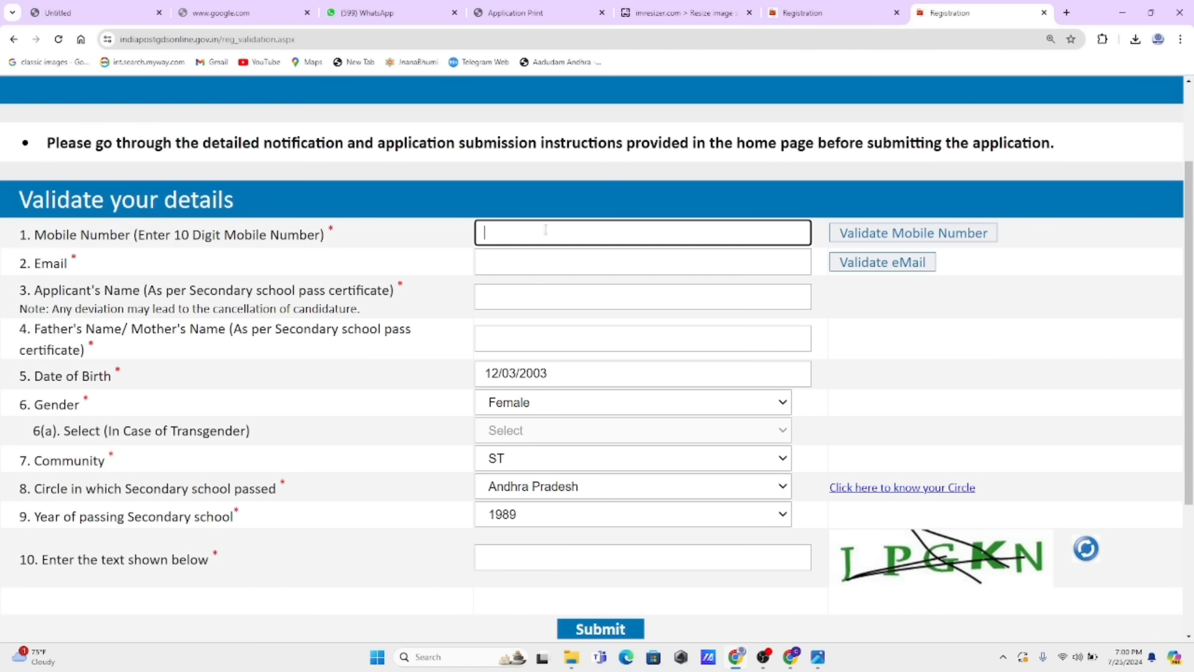
pyautogui.click(901, 266)
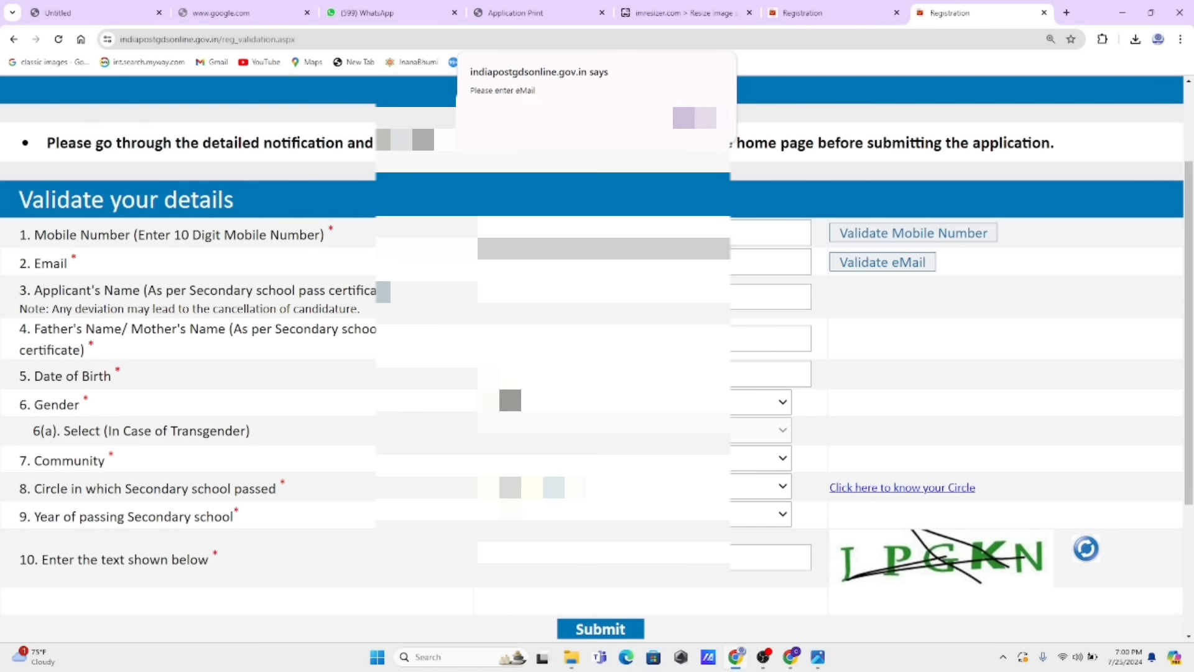
pyautogui.press('Return')
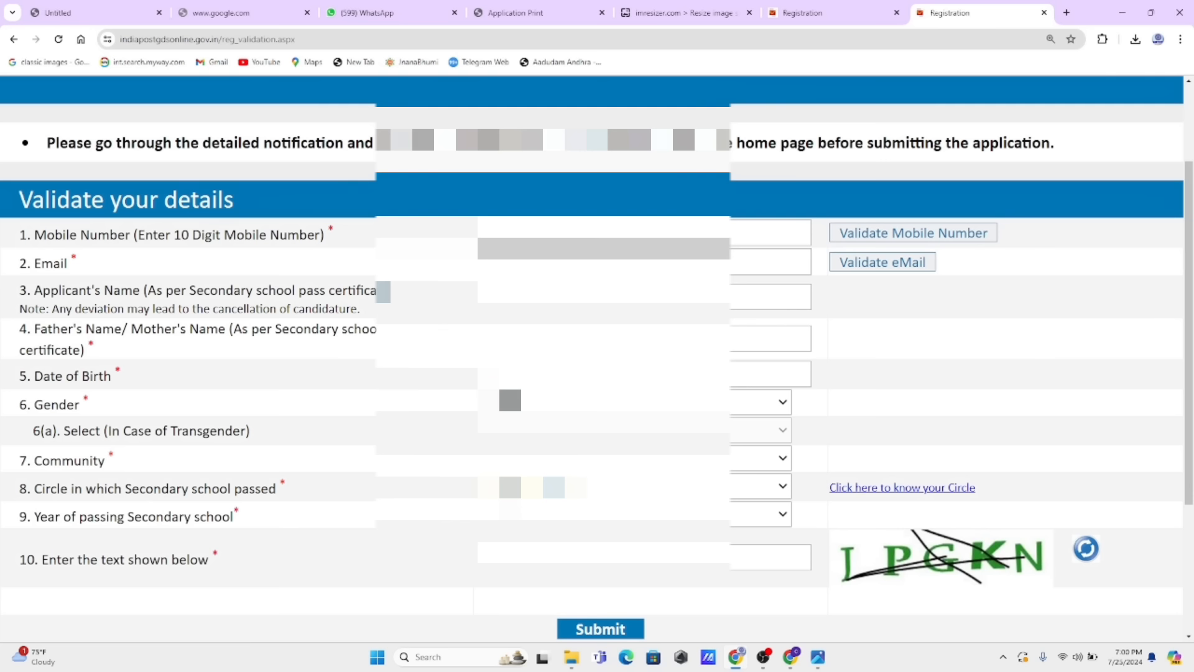
pyautogui.click(628, 262)
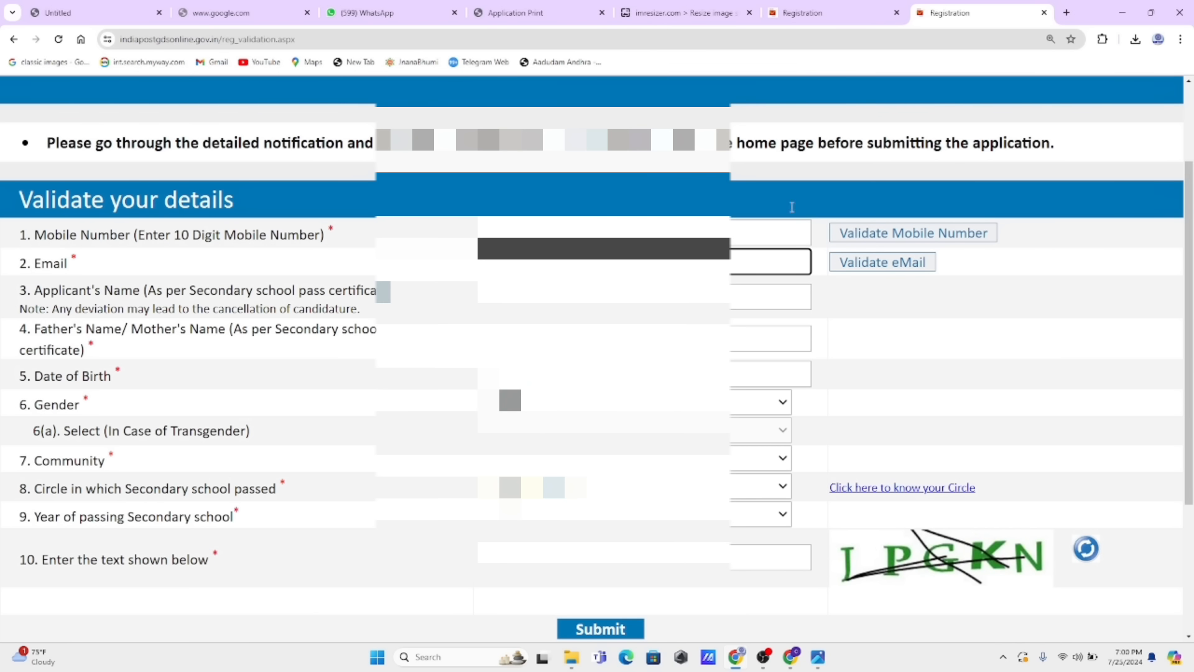
# In the other Registration tab, note the mobile and email validated messages and submit the form
pyautogui.click(815, 13)
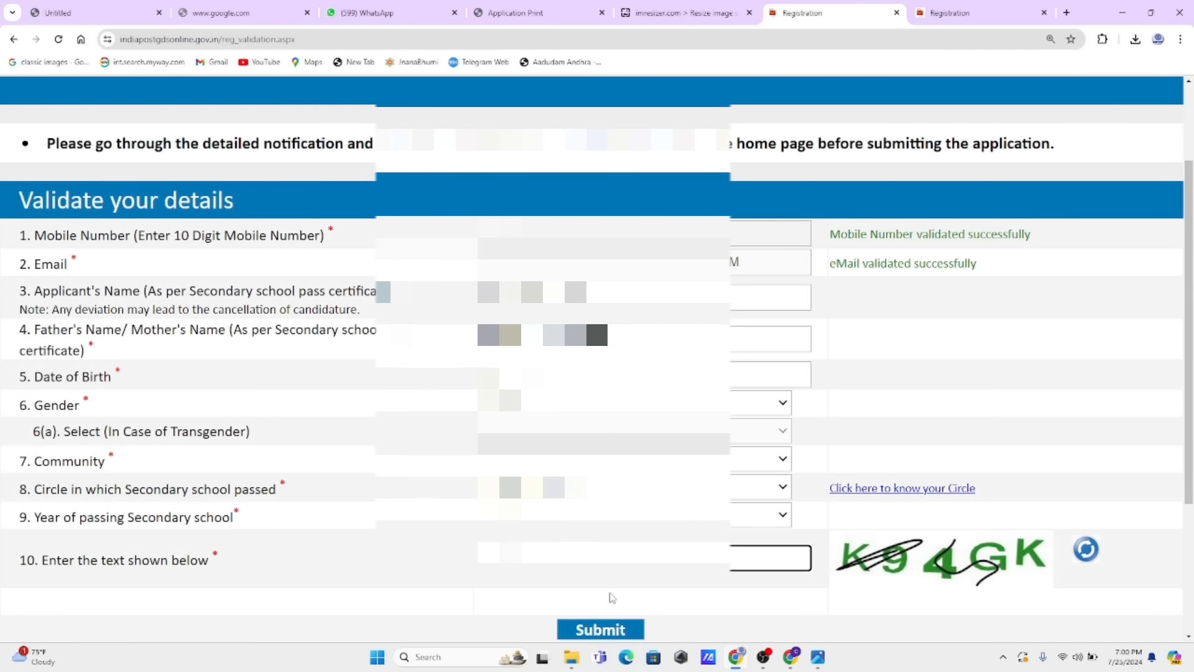
pyautogui.moveTo(831, 234); pyautogui.dragTo(995, 250)
pyautogui.moveTo(844, 261); pyautogui.dragTo(969, 267)
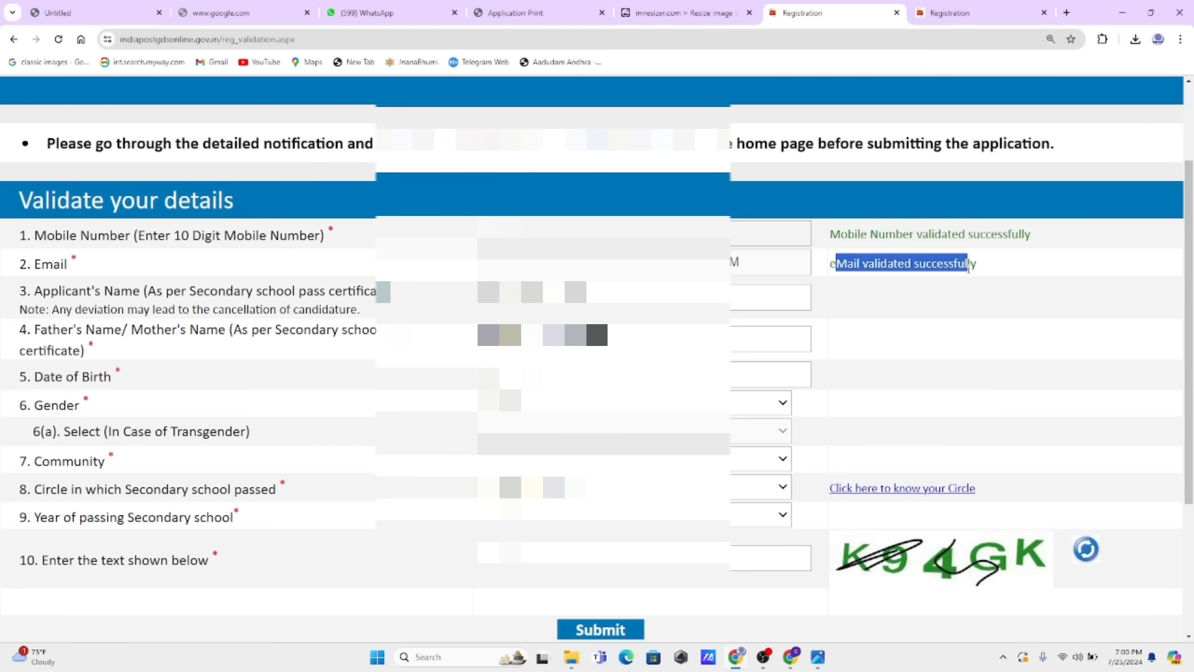
pyautogui.click(622, 630)
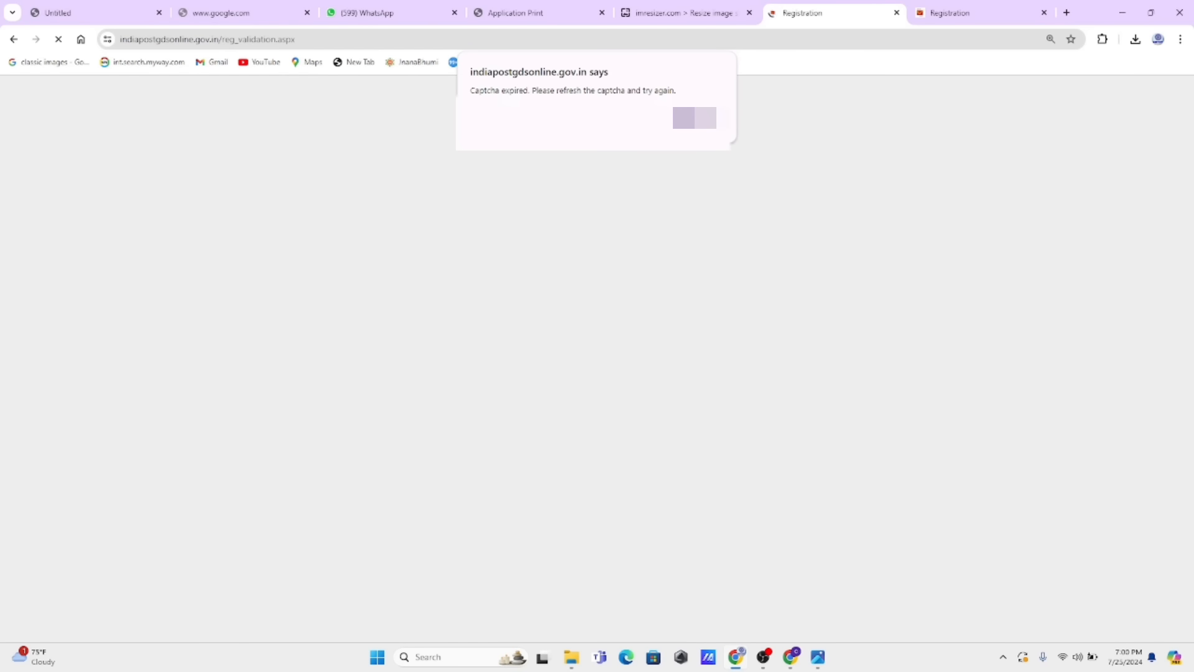
# Dismiss the captcha-expired alert, toggle DevTools with F12, and resubmit the validation form
pyautogui.press('Return')
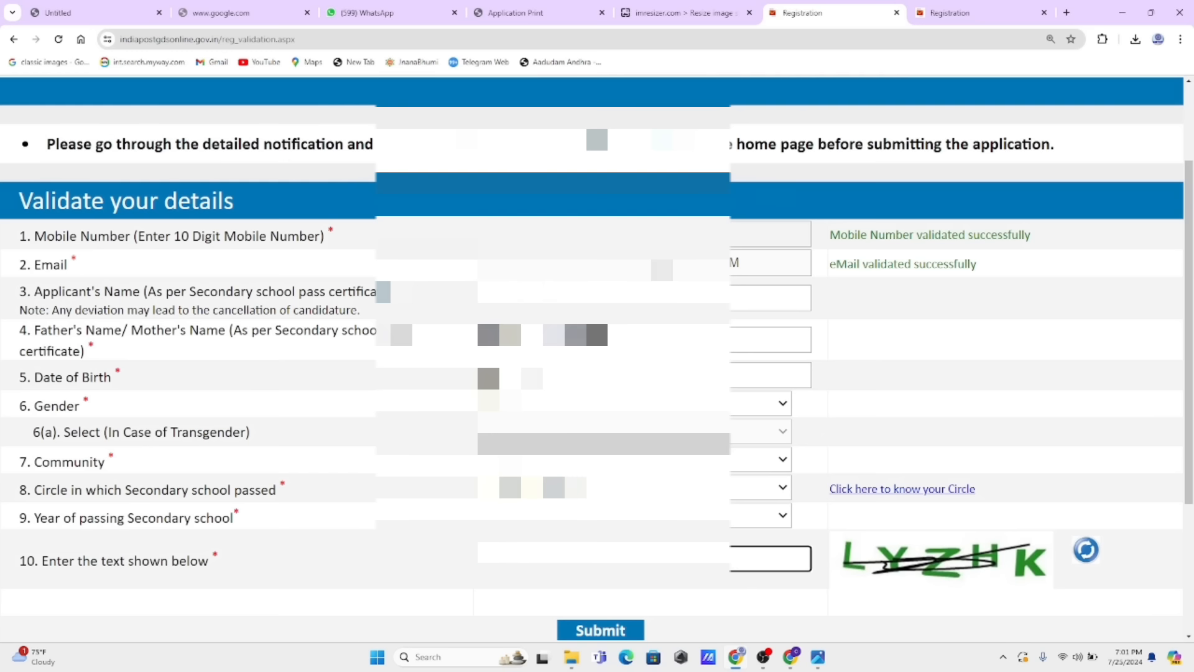
pyautogui.press('F12')
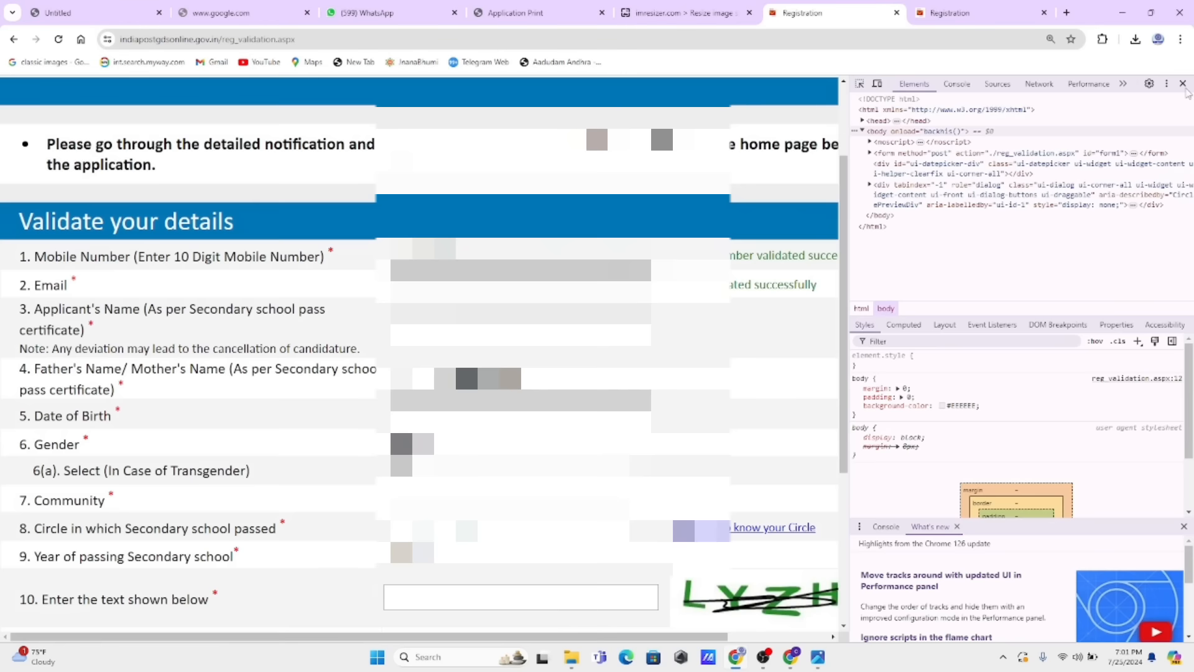
pyautogui.press('F12')
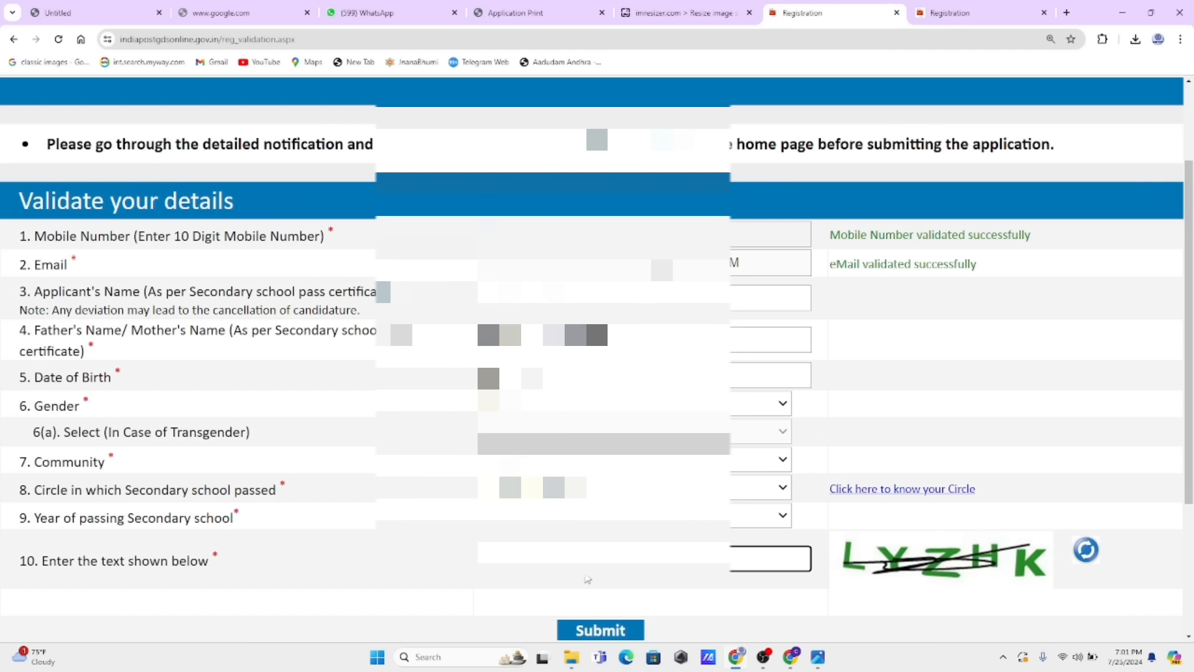
pyautogui.click(595, 630)
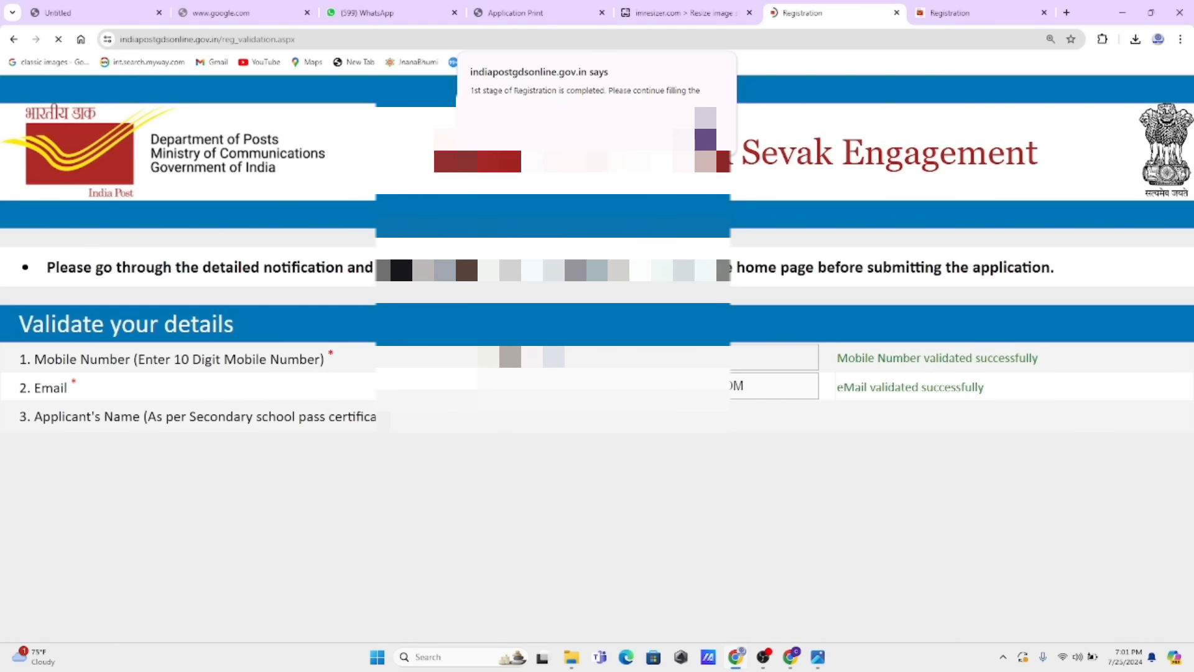
# Acknowledge the '1st stage of Registration is completed' alert to load the continuation Registration page
pyautogui.moveTo(471, 91); pyautogui.dragTo(542, 103)
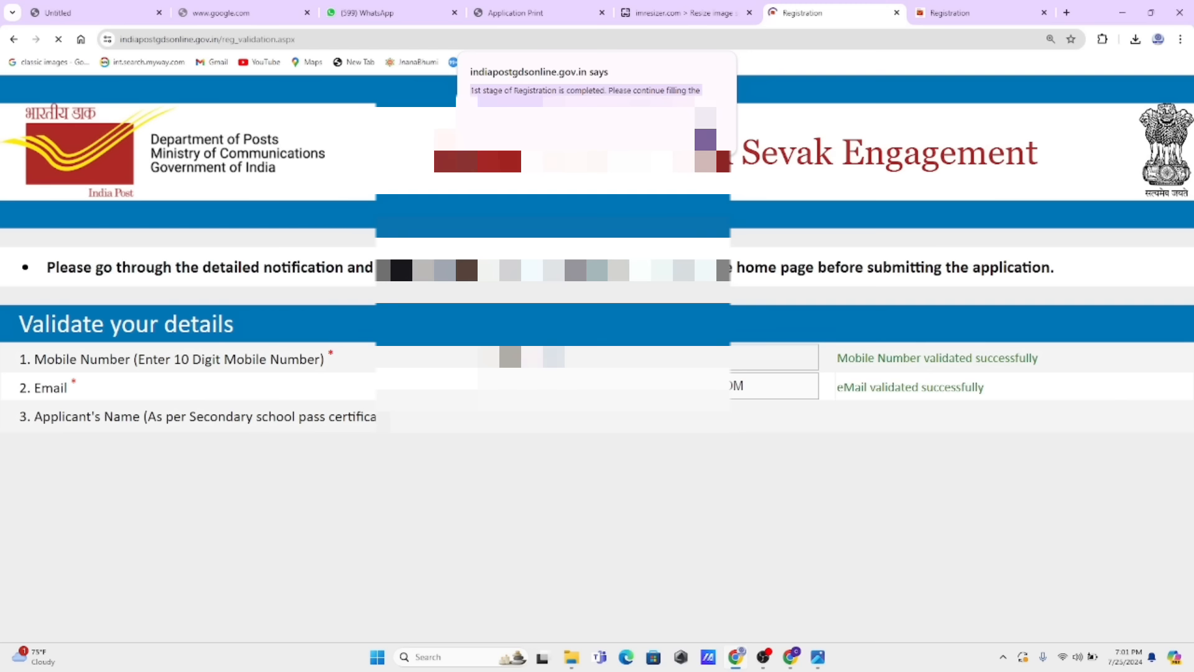
pyautogui.click(706, 139)
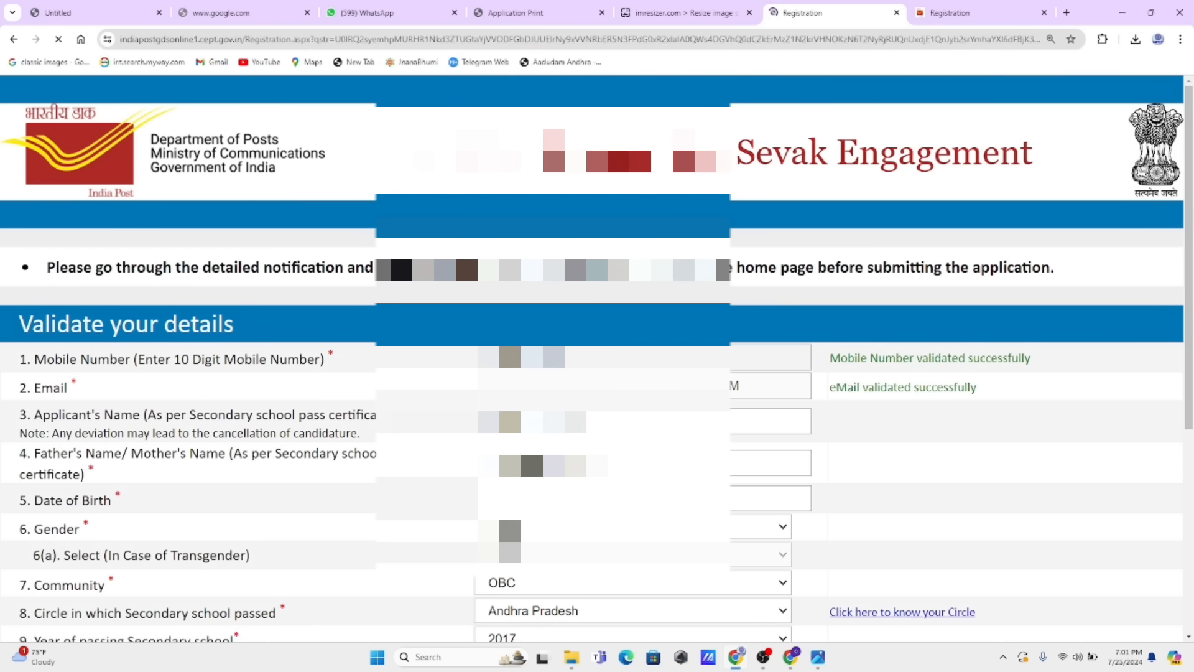
# Review the year of passing and Aadhaar Number questions and place the cursor in the Aadhaar field
pyautogui.scroll(-7, 597, 359)
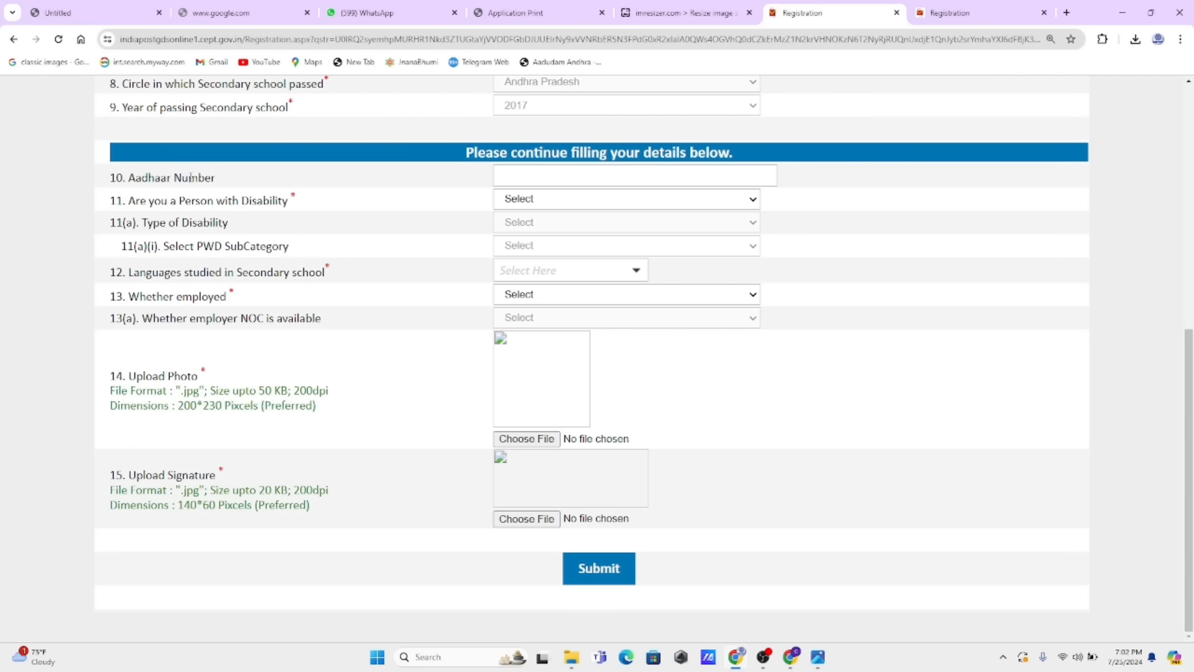
pyautogui.moveTo(121, 178); pyautogui.dragTo(205, 176)
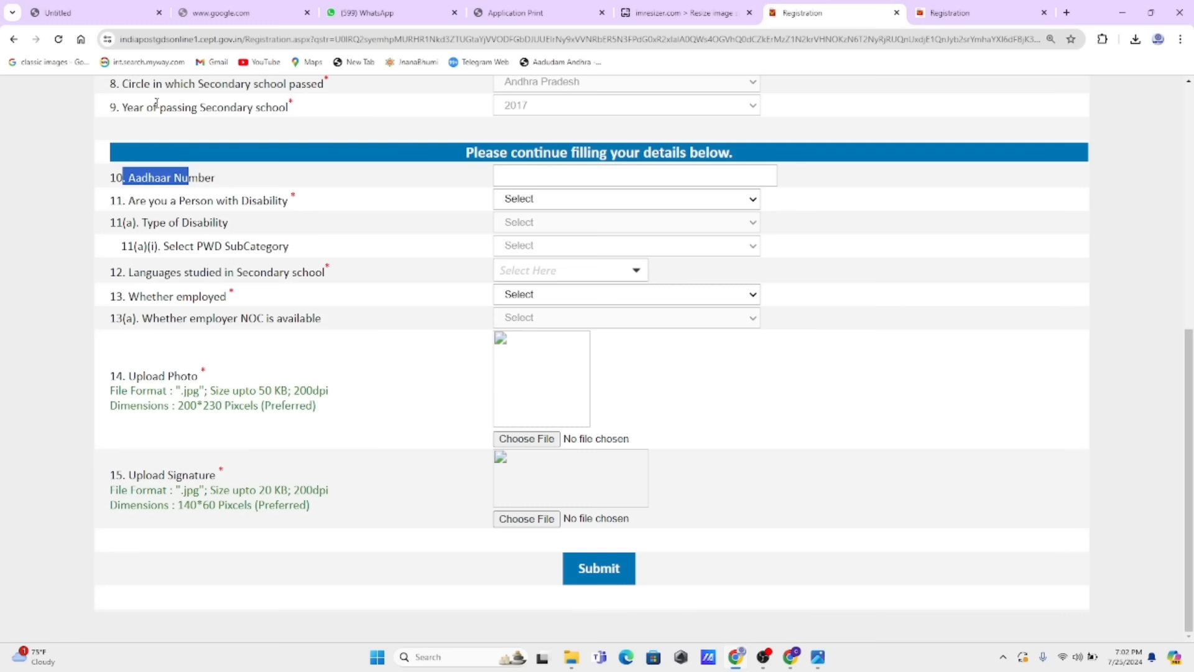
pyautogui.moveTo(133, 107); pyautogui.dragTo(181, 107)
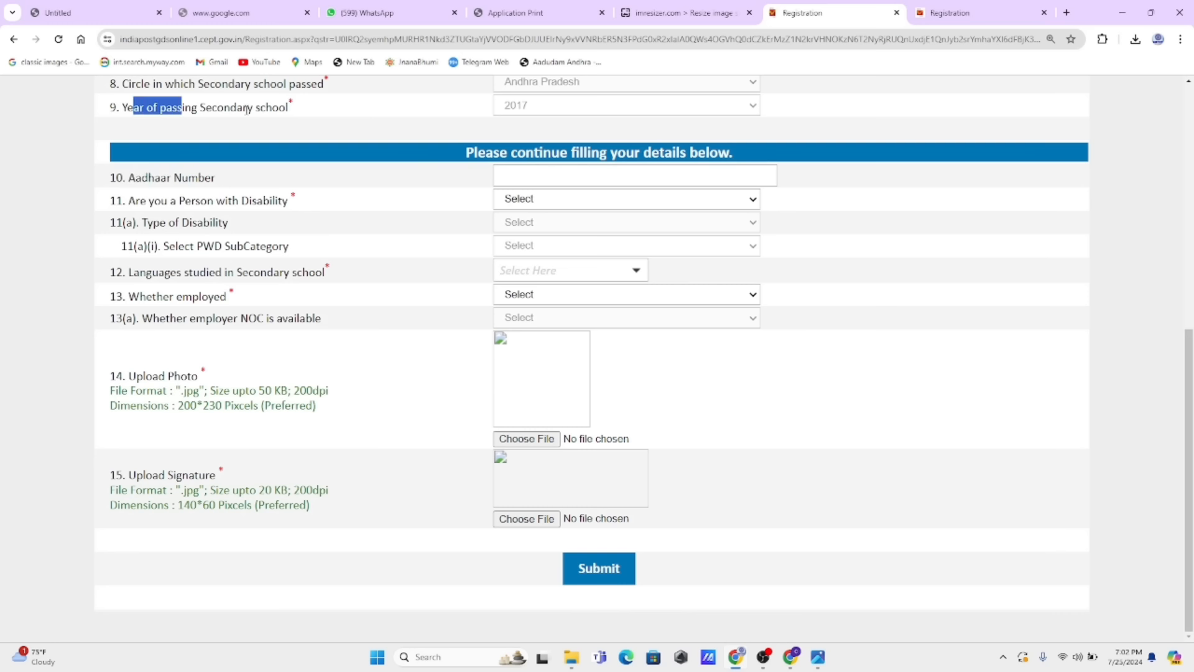
pyautogui.scroll(4, 270, 129)
pyautogui.scroll(-4, 360, 165)
pyautogui.moveTo(149, 178); pyautogui.dragTo(237, 181)
pyautogui.click(533, 174)
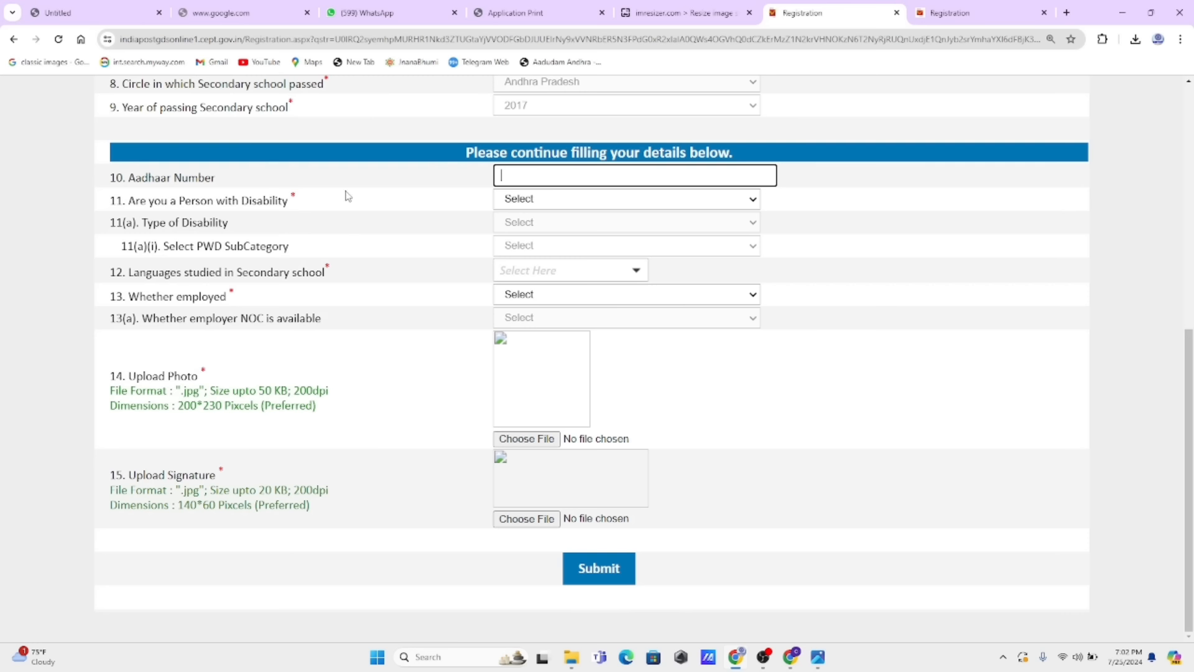
# Answer No to 'Are you a Person with Disability' after briefly choosing Yes
pyautogui.moveTo(202, 200); pyautogui.dragTo(297, 200)
pyautogui.click(593, 199)
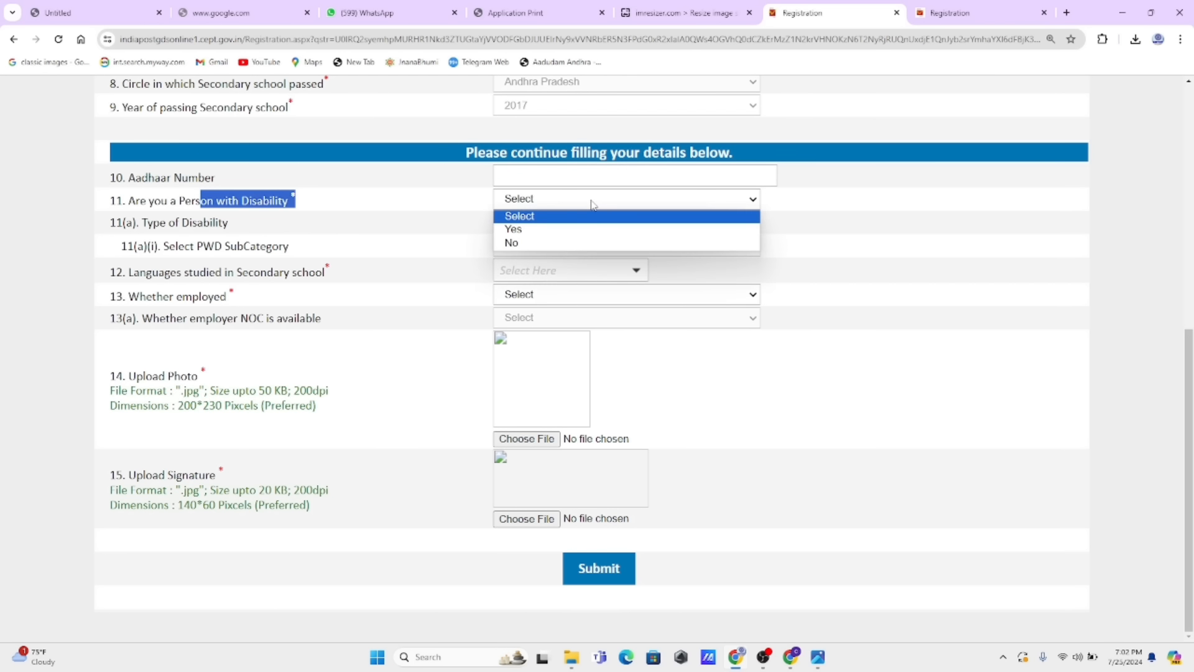
pyautogui.click(539, 228)
pyautogui.click(562, 224)
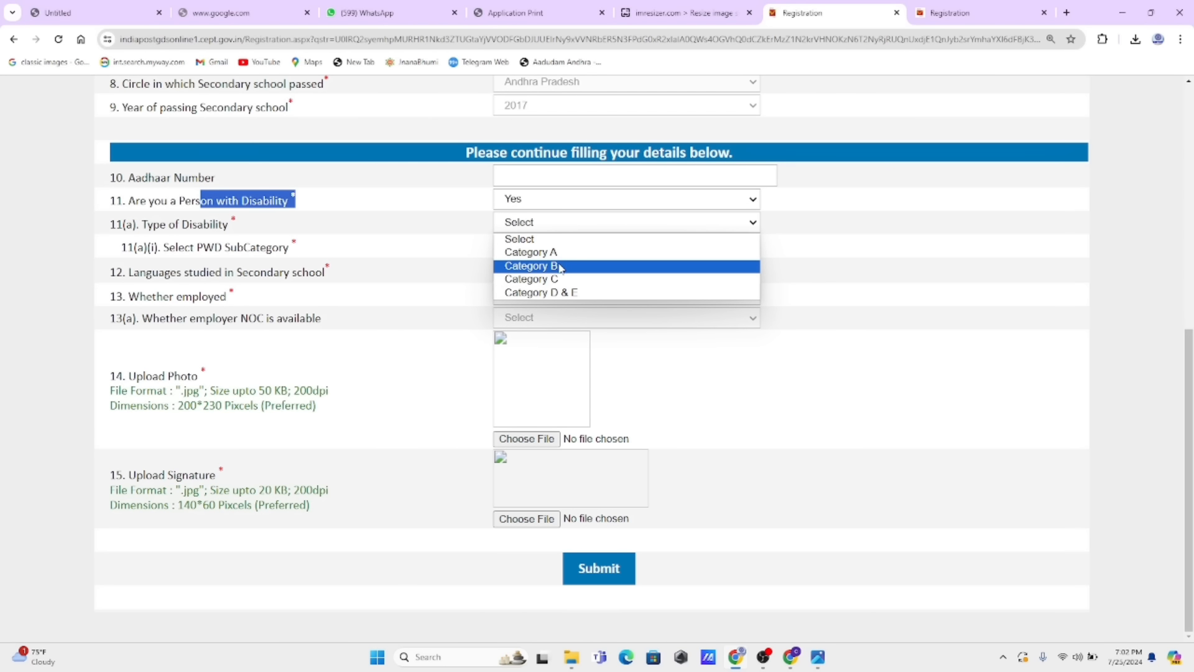
pyautogui.click(573, 205)
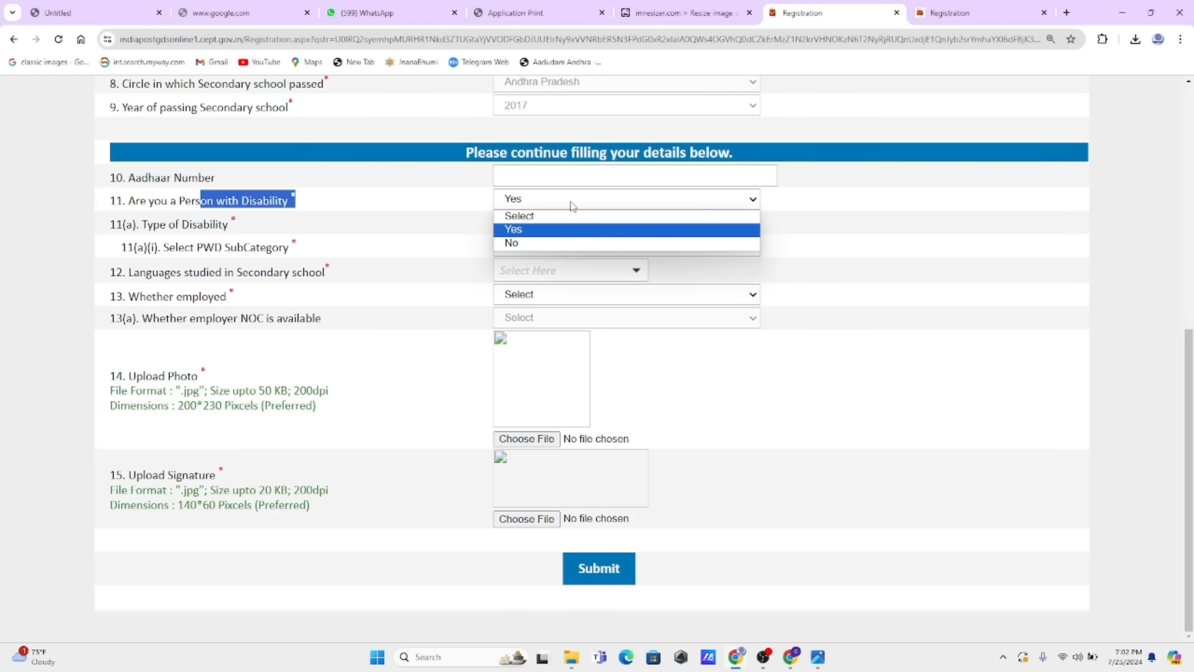
pyautogui.click(550, 242)
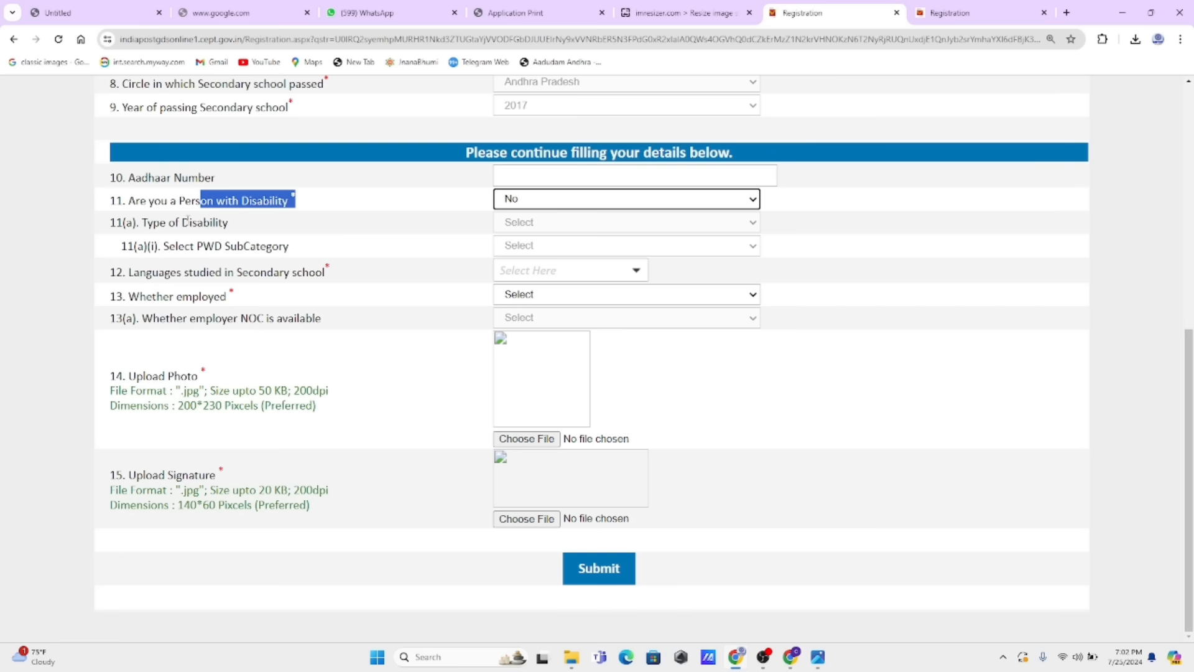
pyautogui.moveTo(187, 218); pyautogui.dragTo(359, 240)
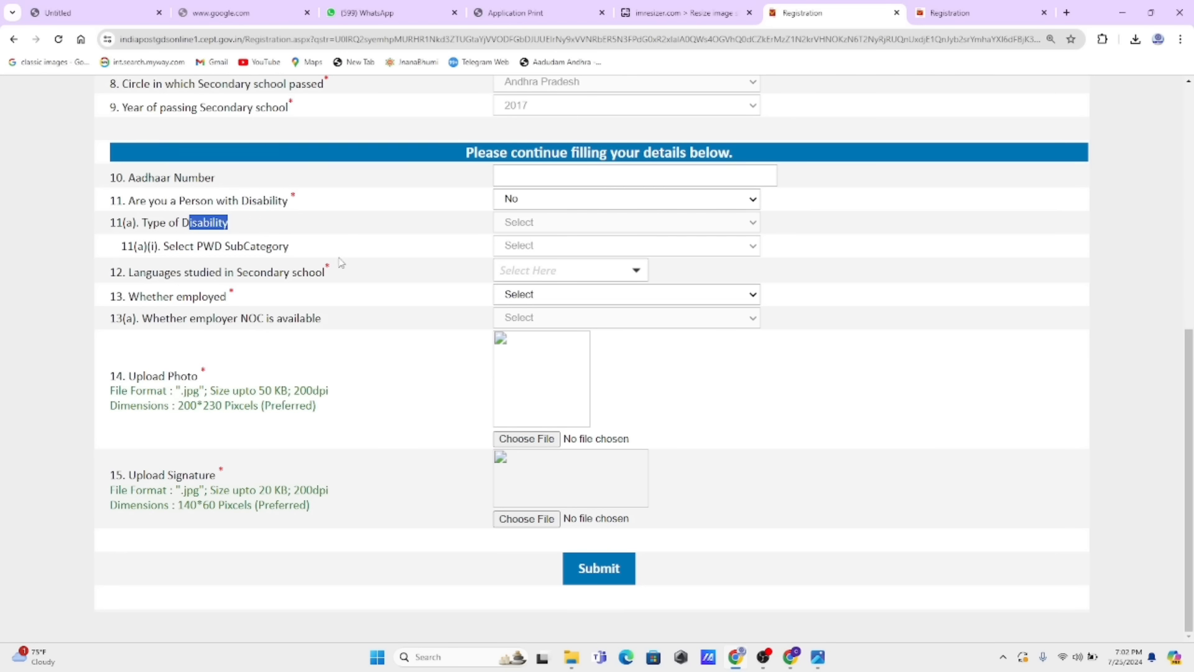
pyautogui.moveTo(250, 272); pyautogui.dragTo(323, 274)
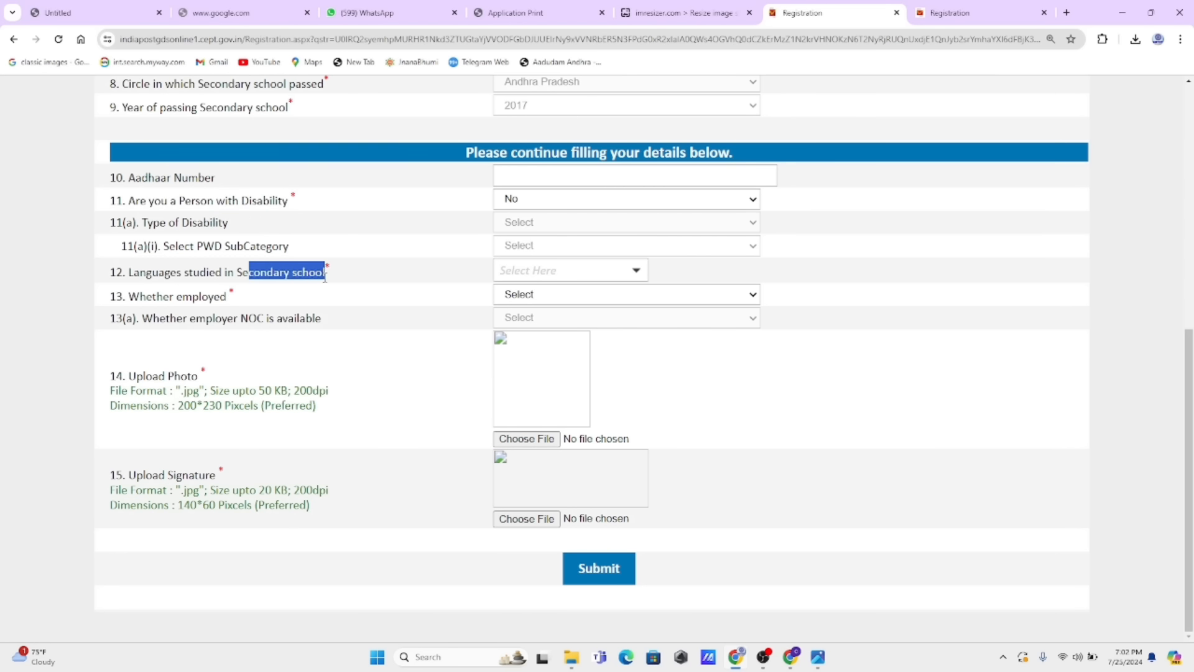
# Select English and Telugu as secondary-school languages, then note the Whether employed question
pyautogui.click(555, 272)
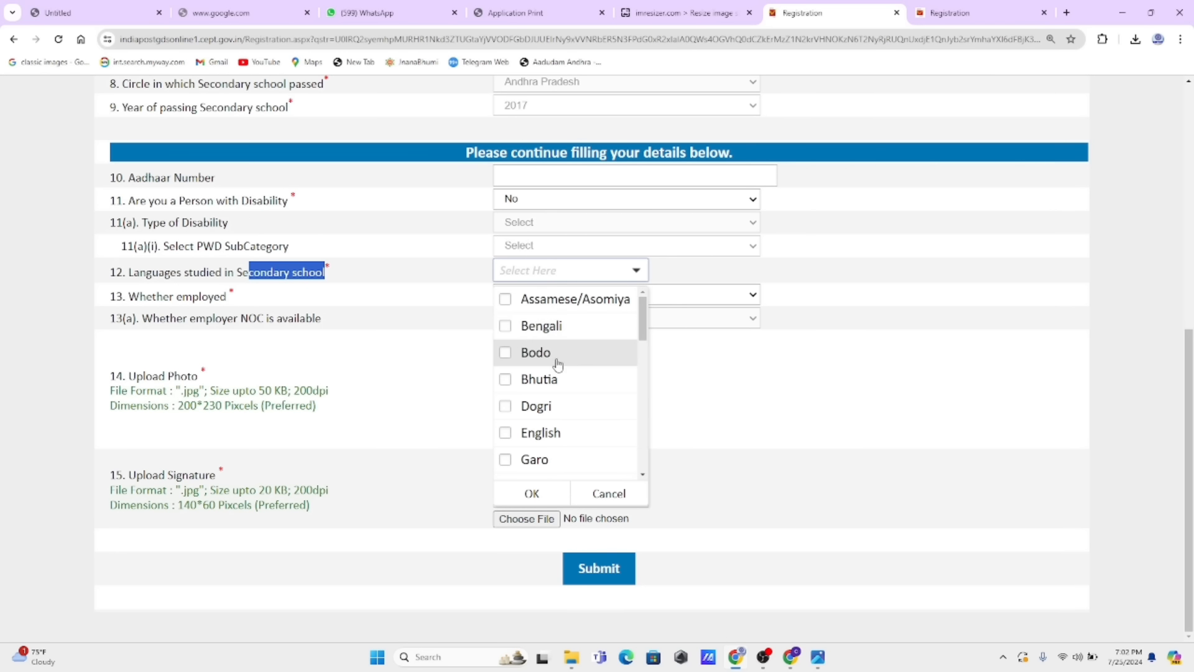
pyautogui.scroll(-1, 566, 354)
pyautogui.scroll(-8, 562, 398)
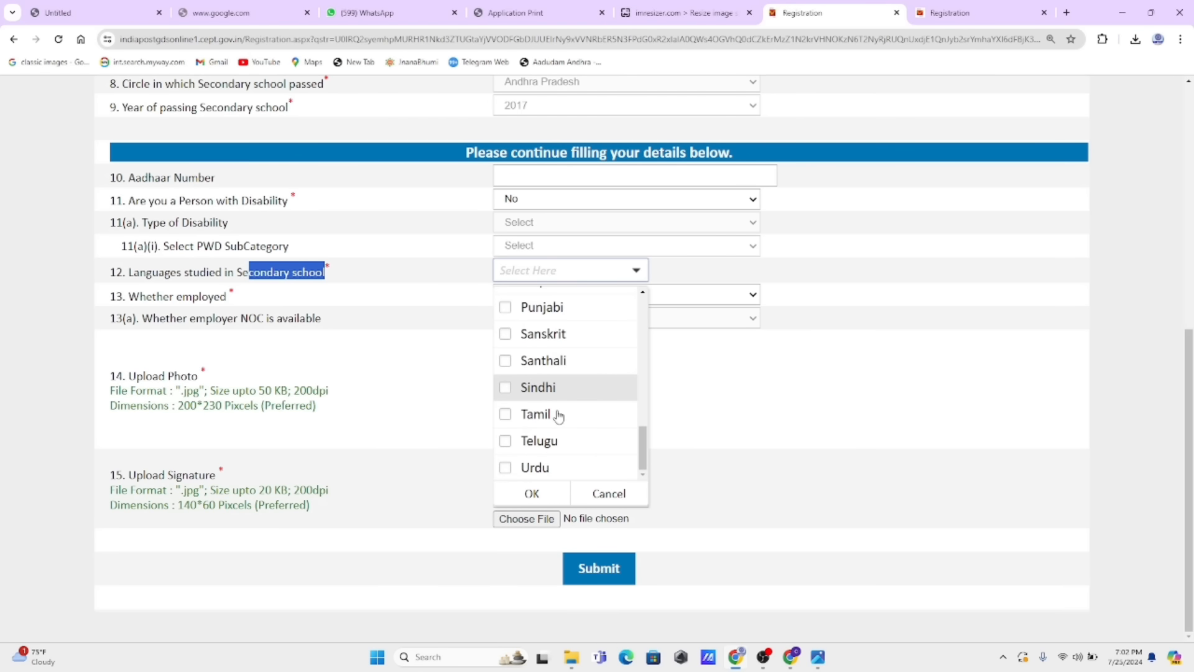
pyautogui.click(552, 440)
pyautogui.scroll(6, 566, 357)
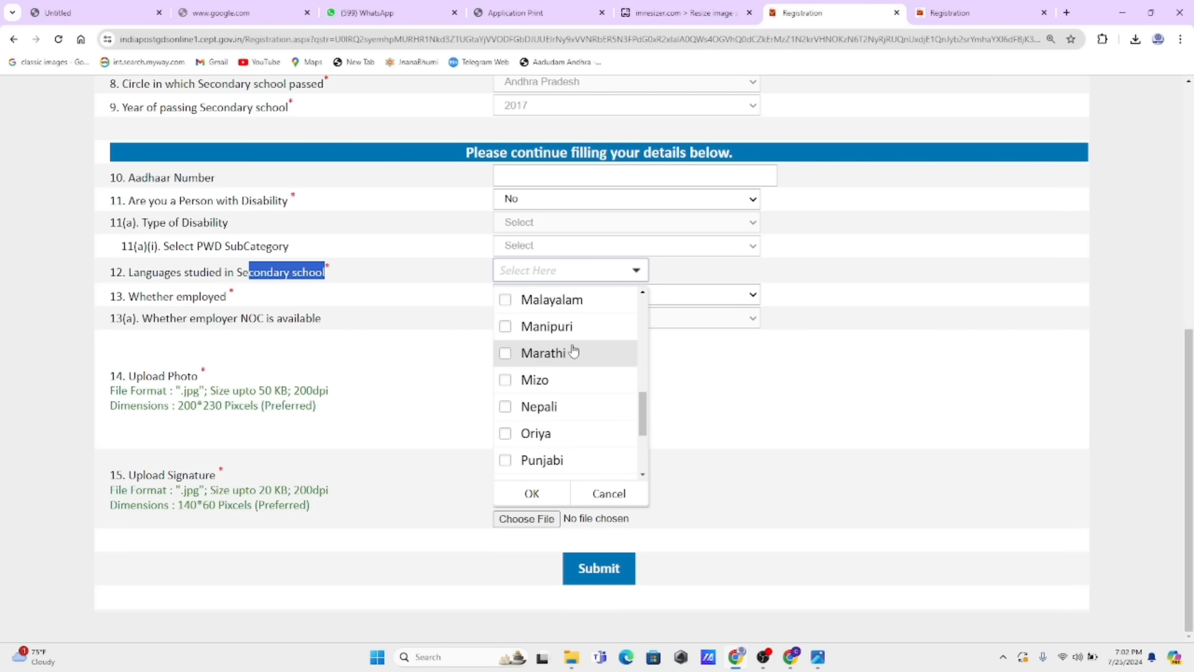
pyautogui.scroll(5, 578, 346)
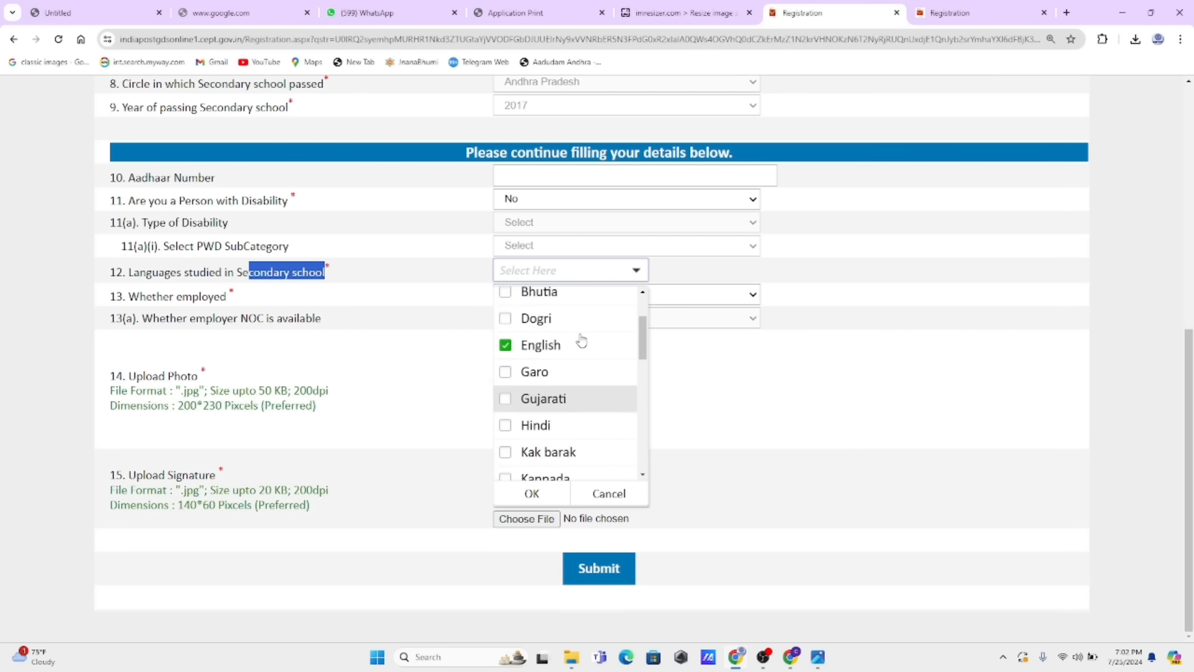
pyautogui.scroll(1, 580, 339)
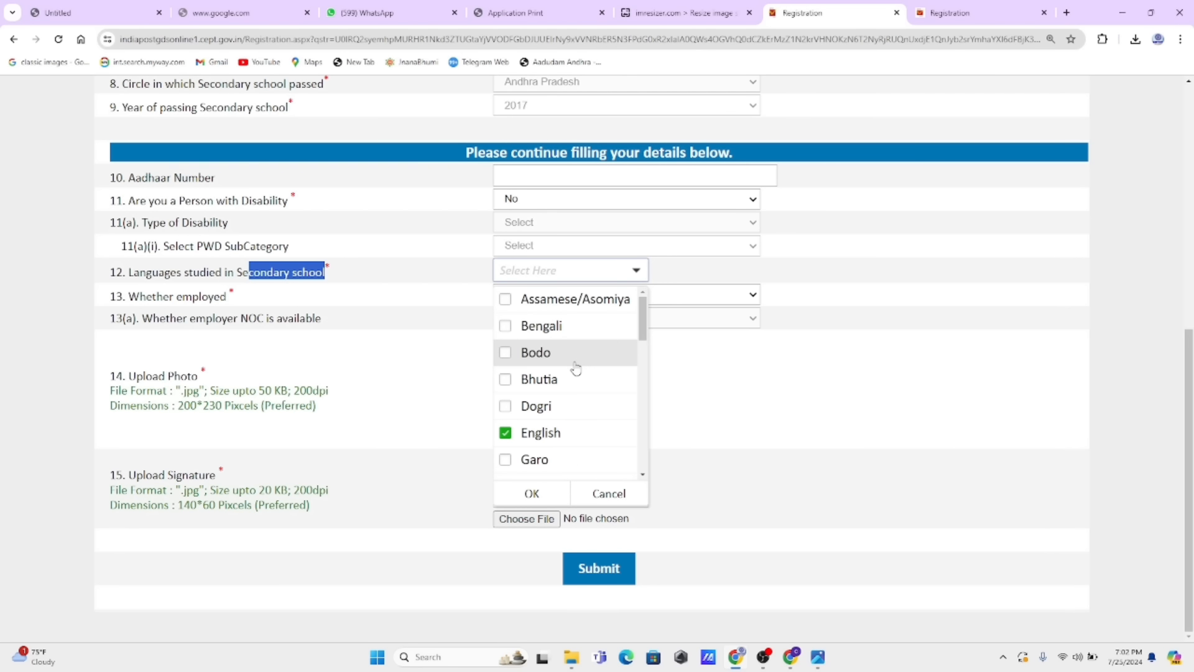
pyautogui.scroll(-10, 569, 430)
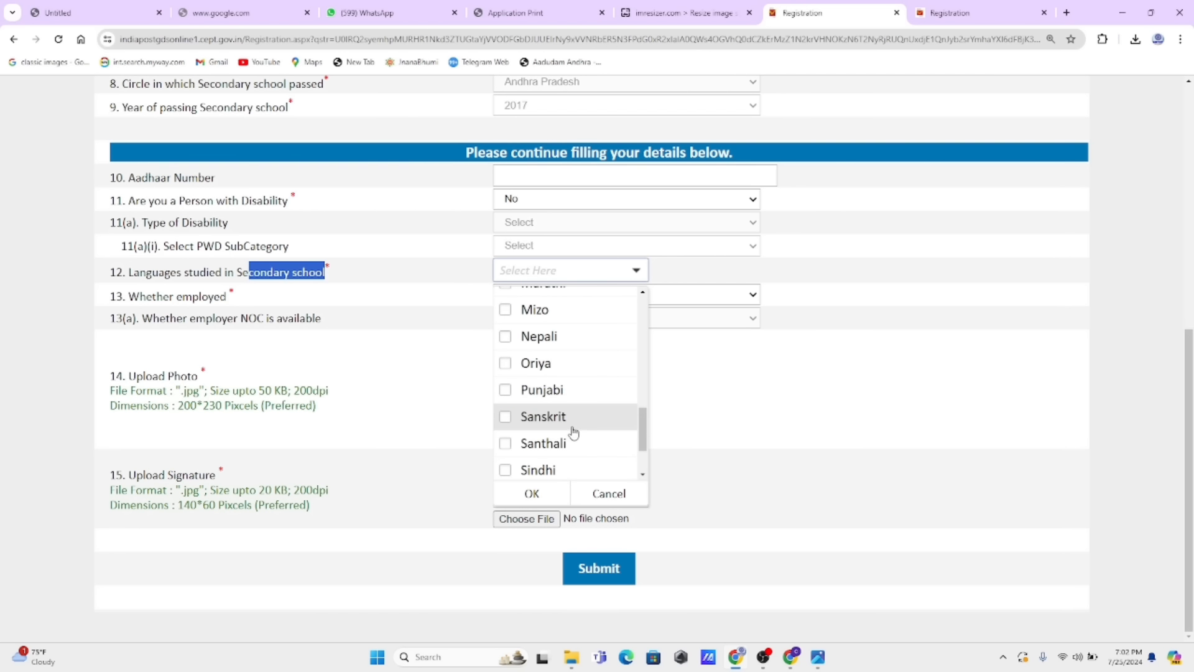
pyautogui.scroll(-2, 573, 433)
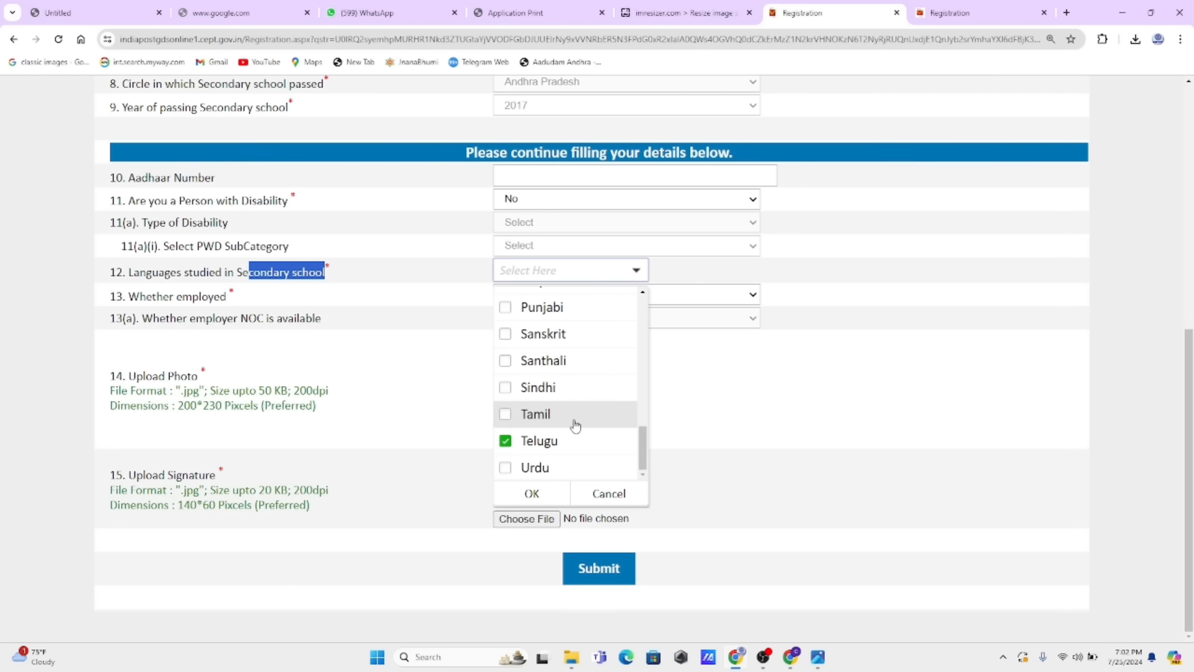
pyautogui.click(532, 495)
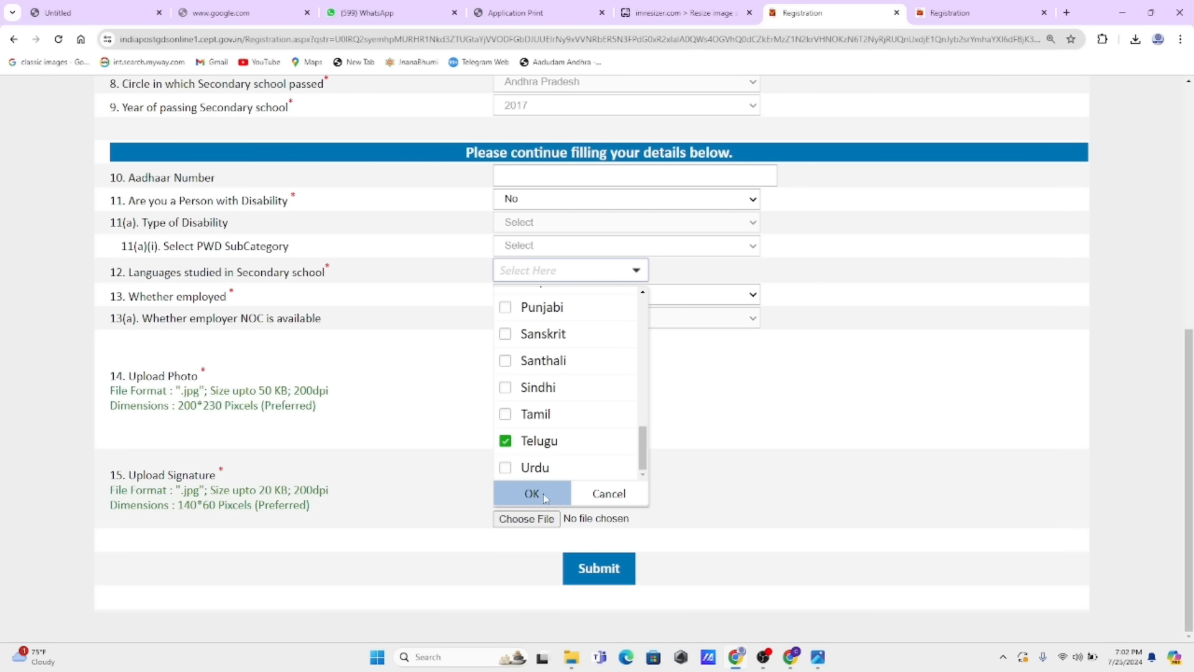
pyautogui.moveTo(148, 300); pyautogui.dragTo(257, 308)
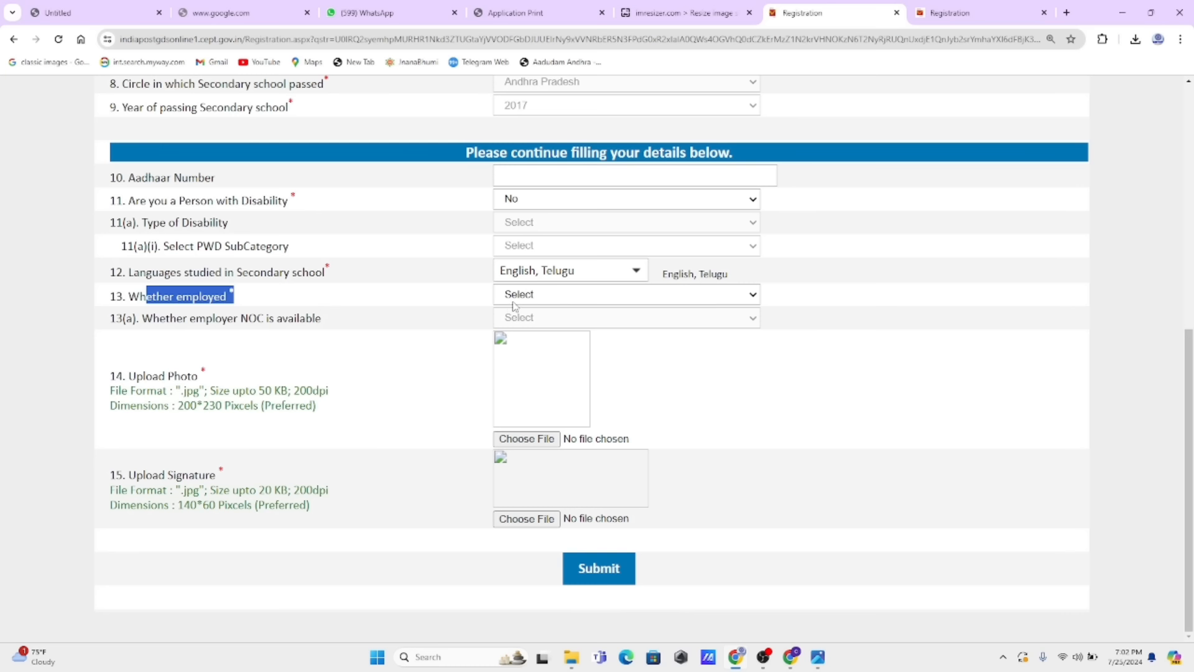
# Answer No to Whether employed and highlight the photo and signature size requirements
pyautogui.click(536, 300)
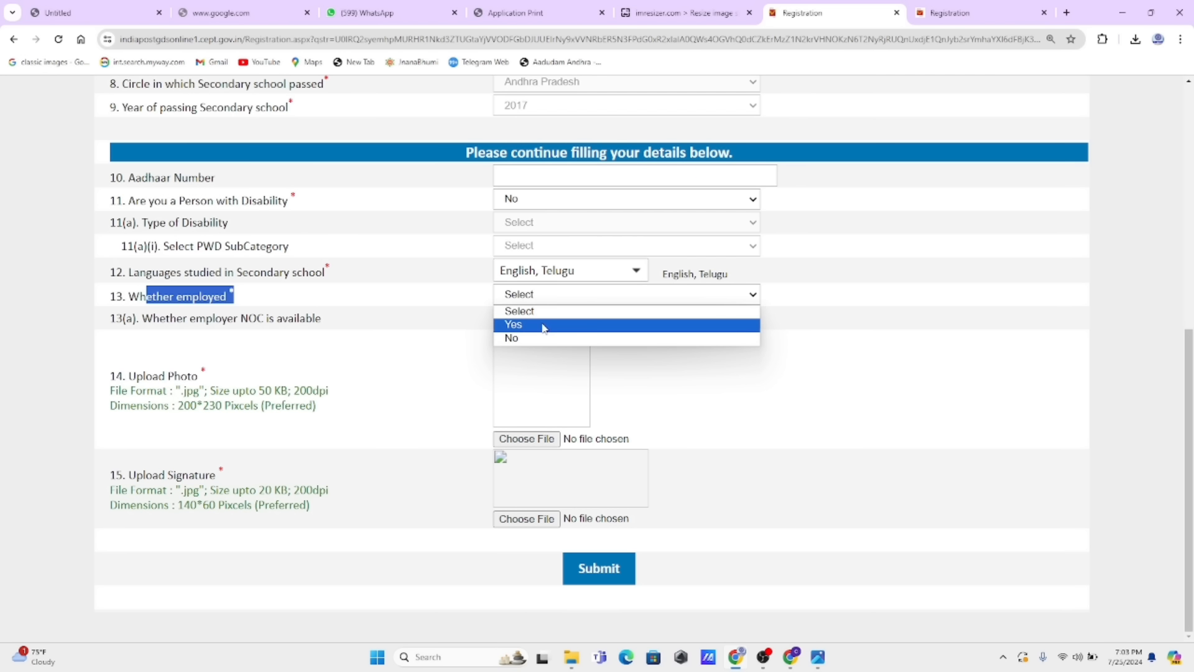
pyautogui.click(542, 339)
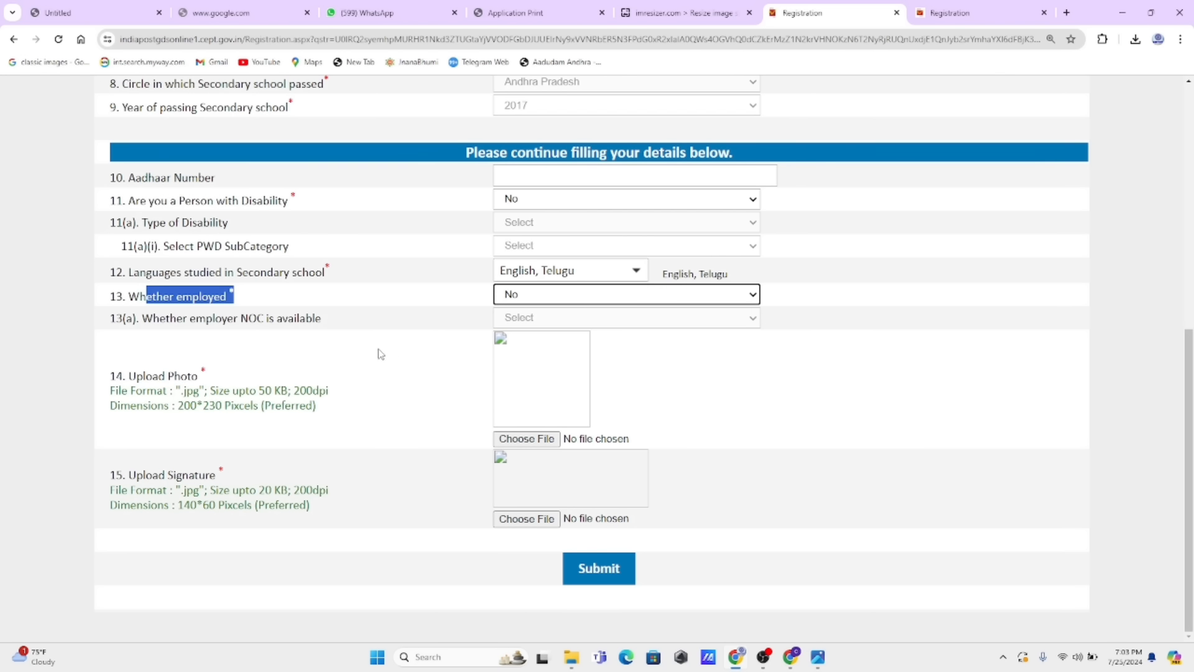
pyautogui.moveTo(137, 375); pyautogui.dragTo(328, 410)
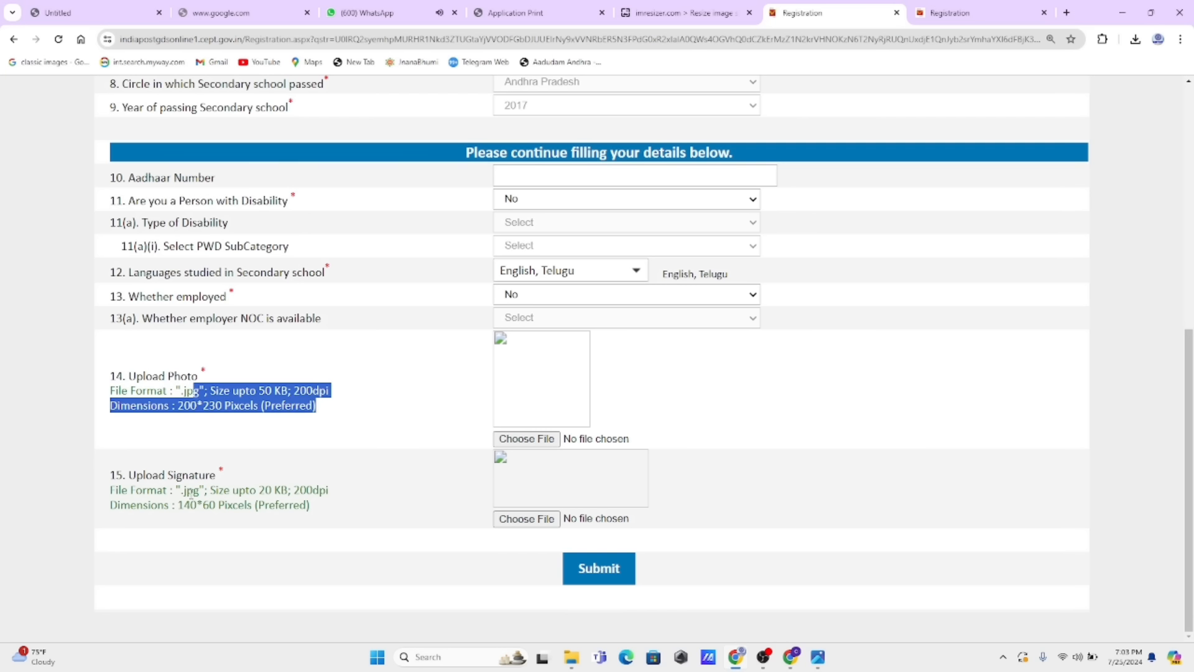
pyautogui.moveTo(199, 489); pyautogui.dragTo(279, 505)
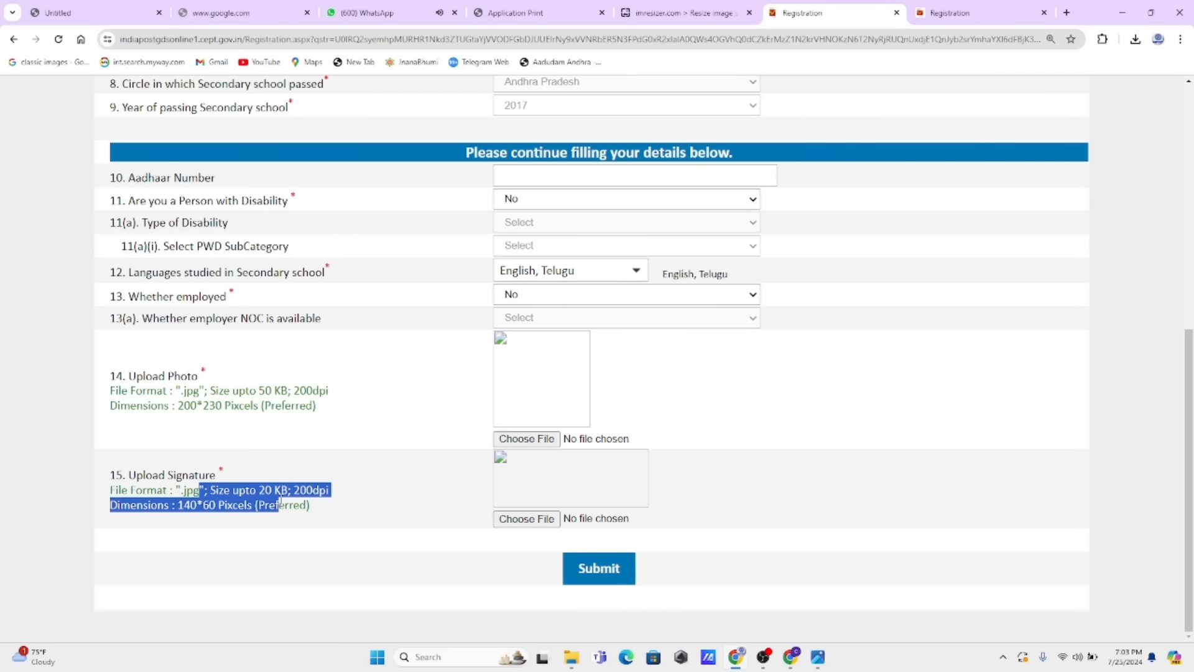
# In imResizer, upload the PASS PHOTO EDIT 11 photo from Downloads
pyautogui.click(700, 8)
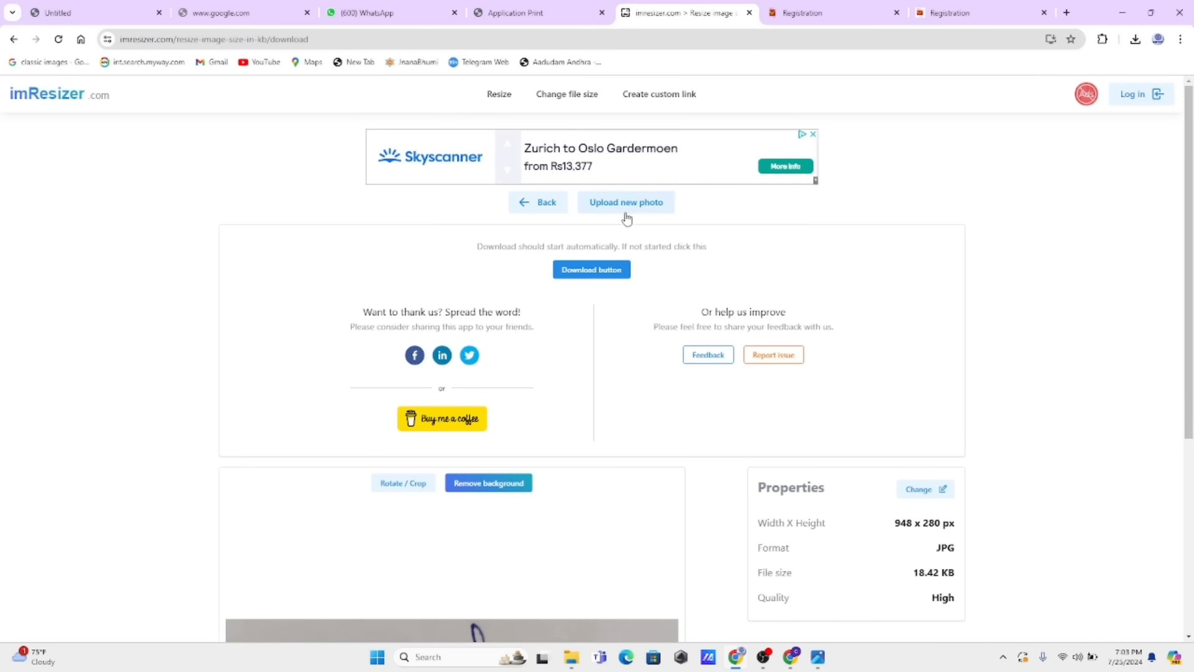
pyautogui.click(526, 207)
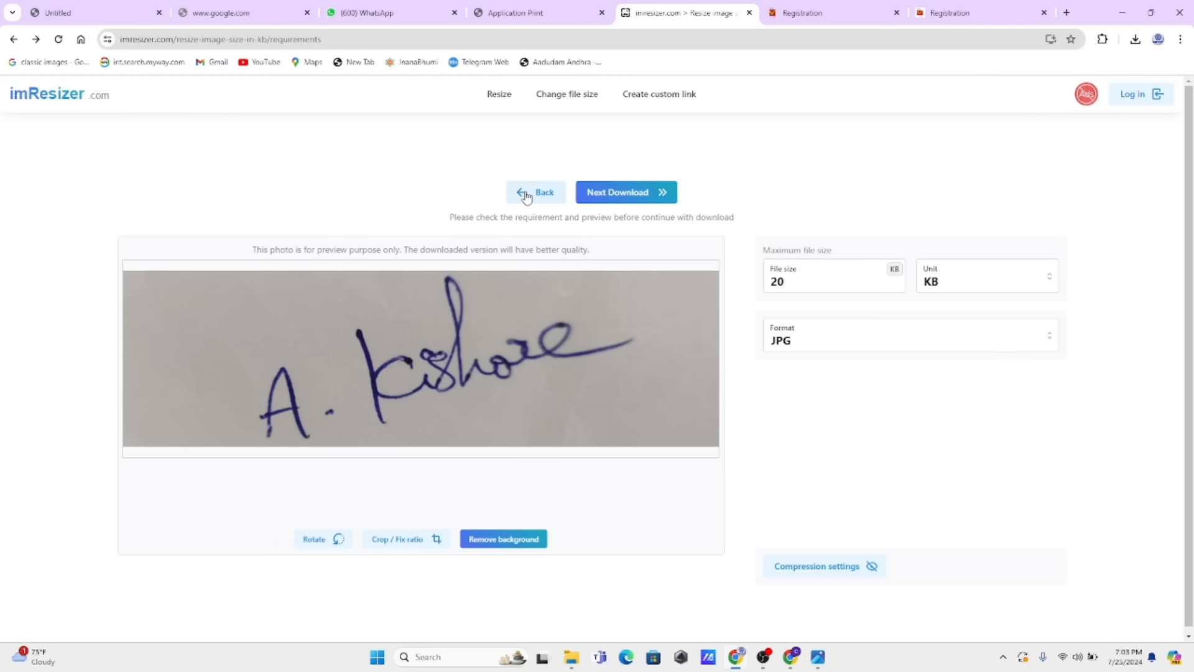
pyautogui.click(526, 197)
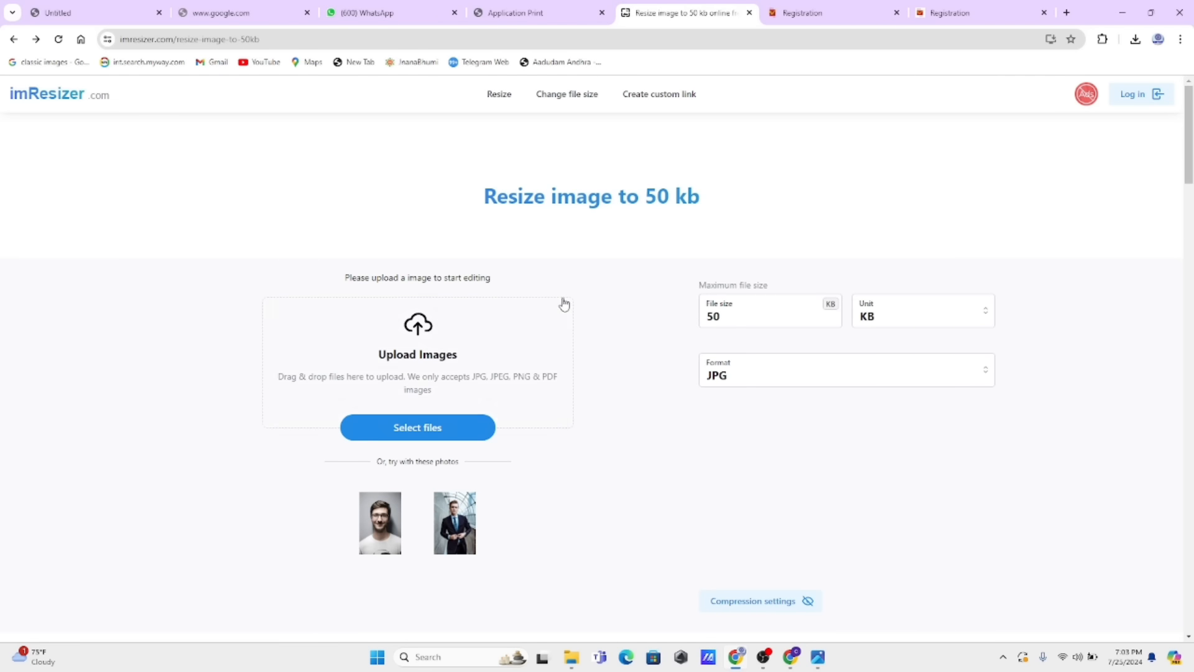
pyautogui.click(475, 424)
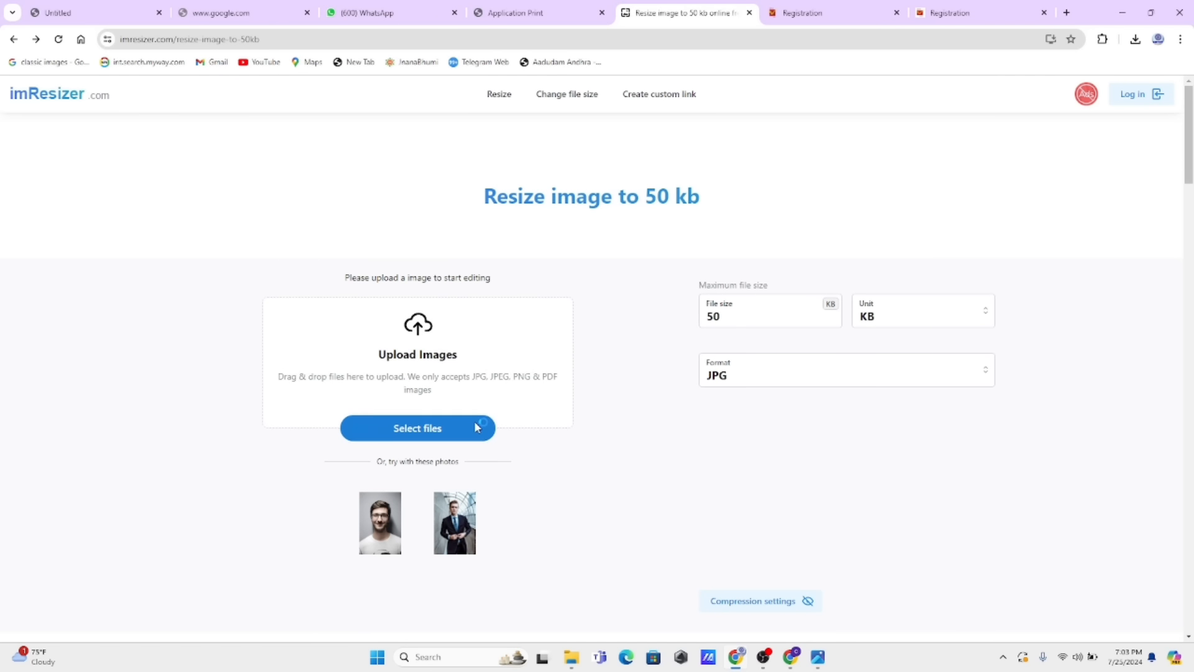
pyautogui.click(472, 355)
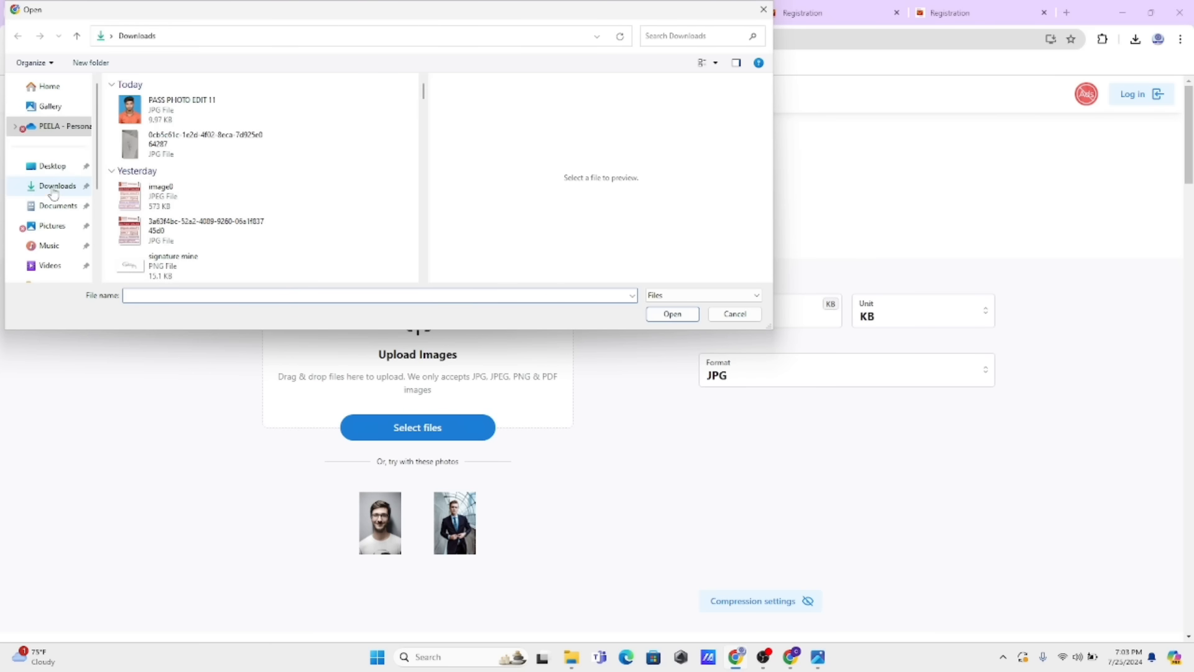
pyautogui.click(54, 190)
pyautogui.click(171, 107)
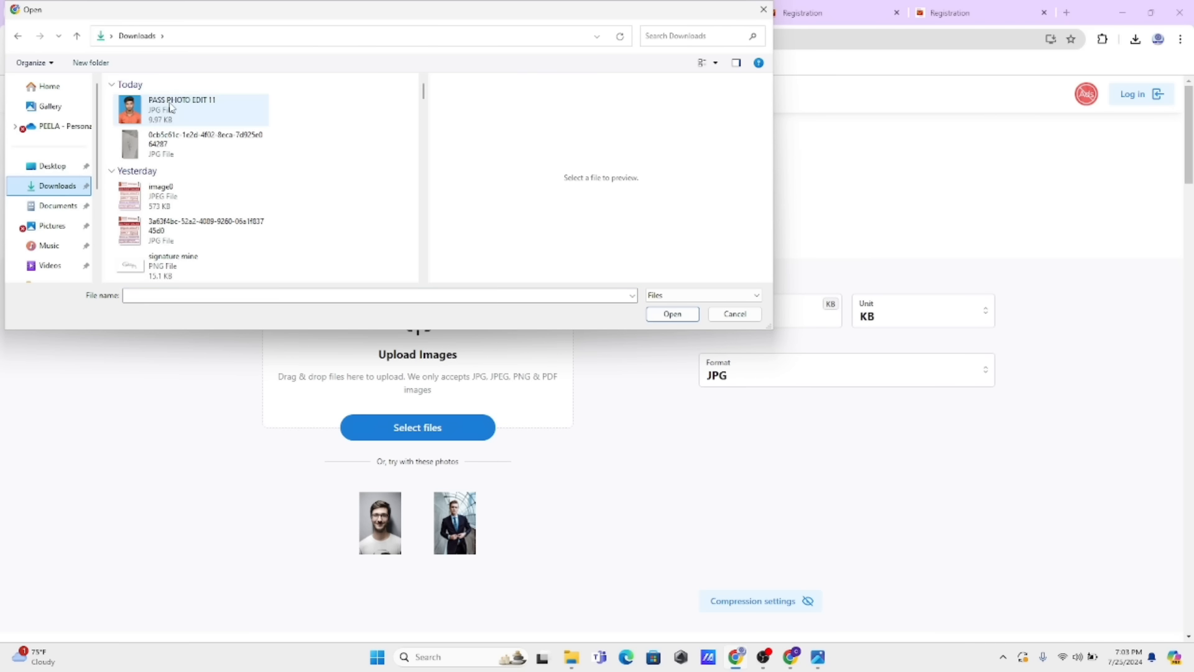
pyautogui.click(679, 319)
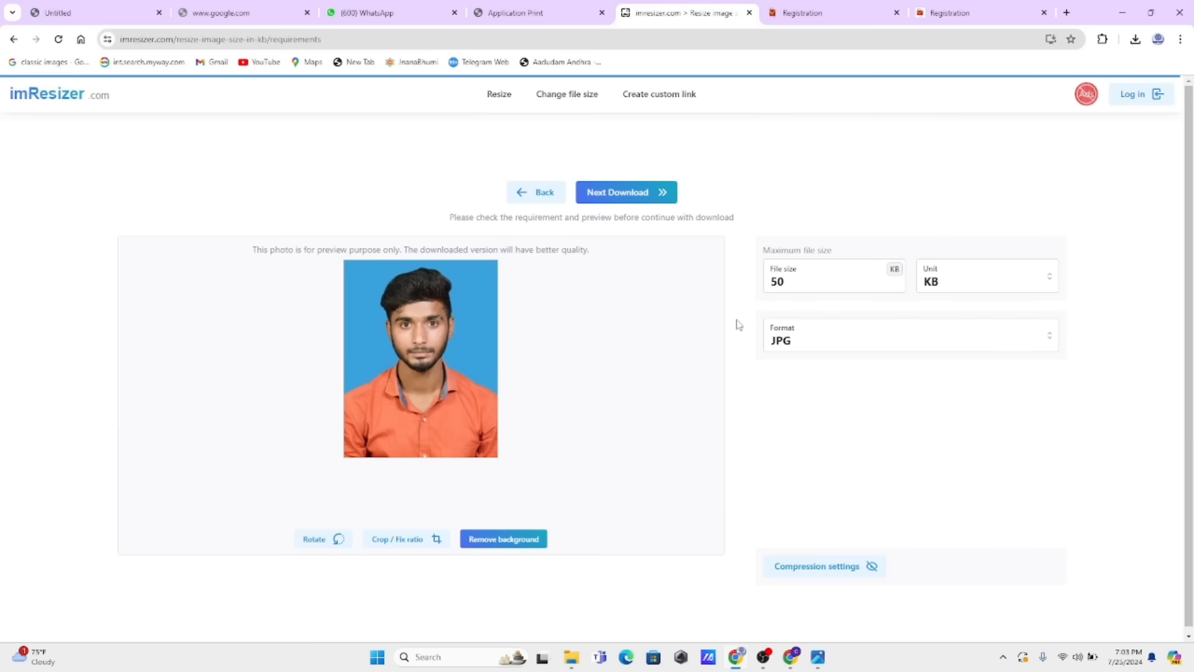
# Compress the photo to a 50 KB limit and save the resized JPG
pyautogui.click(821, 286)
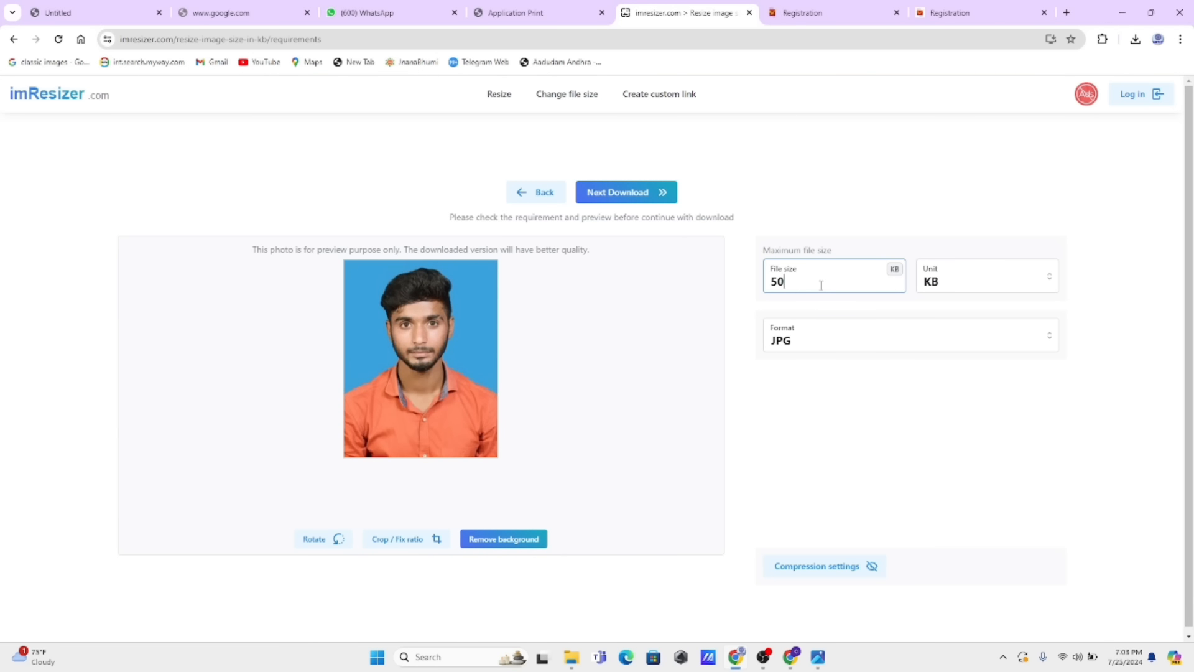
pyautogui.press('BackSpace')
pyautogui.press('BackSpace')
pyautogui.write('50')
pyautogui.click(621, 198)
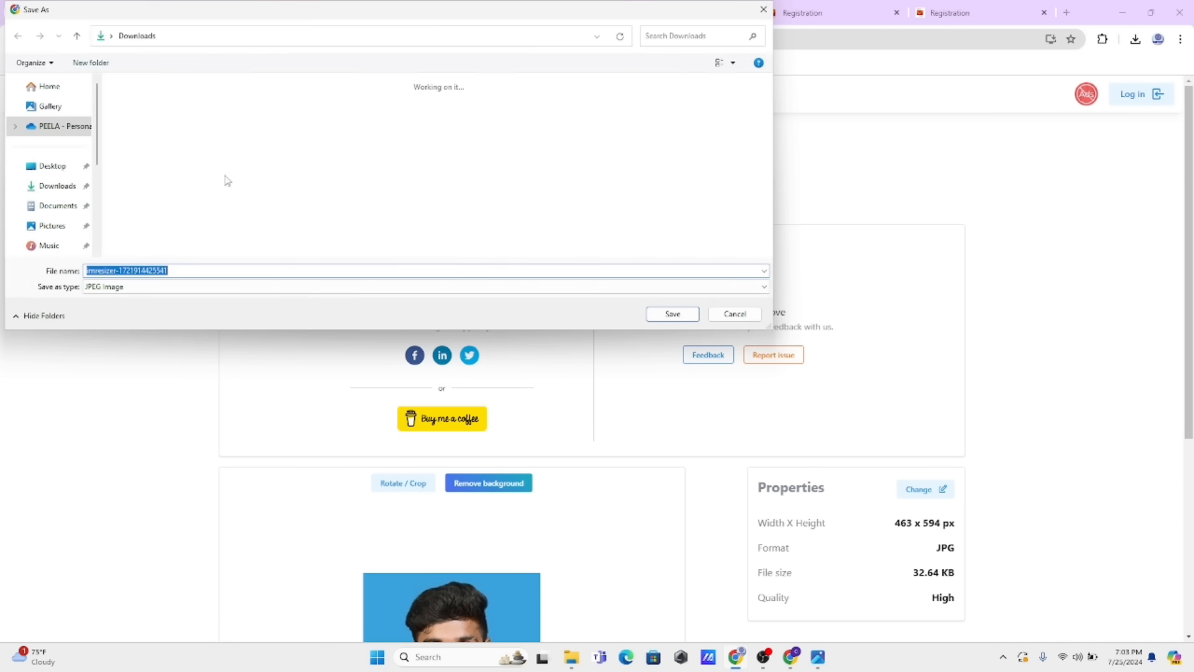
pyautogui.click(677, 312)
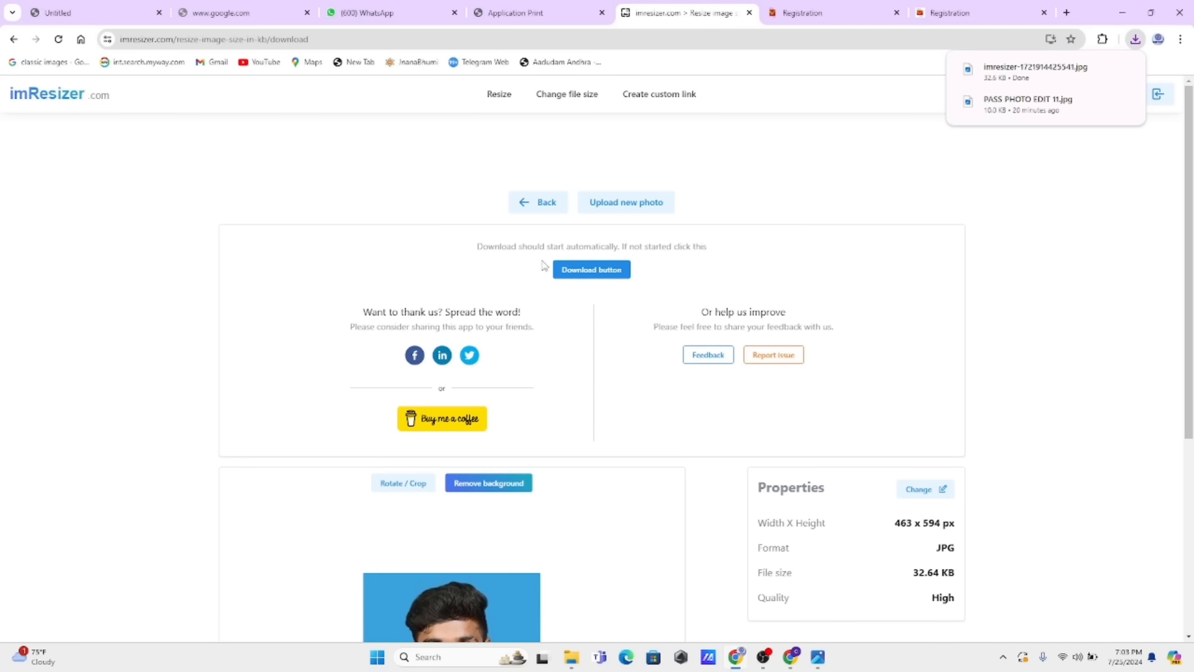
# Go back to the resize page and set the target file size to 20 KB
pyautogui.click(546, 202)
pyautogui.click(544, 198)
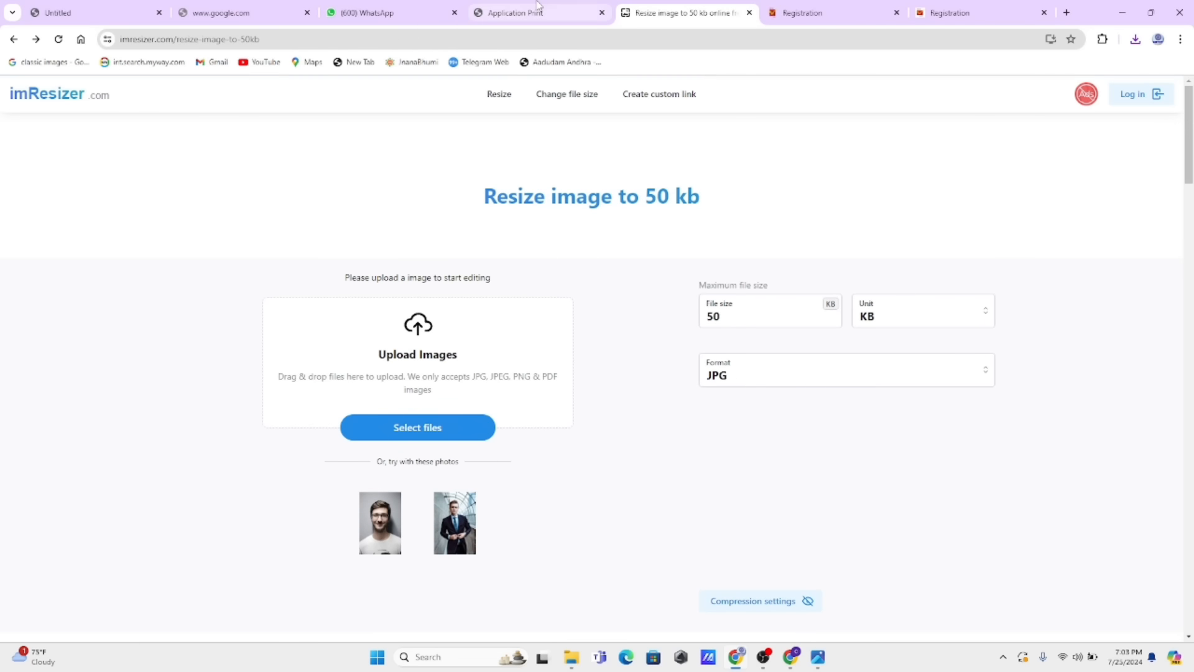
pyautogui.click(740, 319)
pyautogui.press('BackSpace')
pyautogui.press('BackSpace')
pyautogui.write('20')
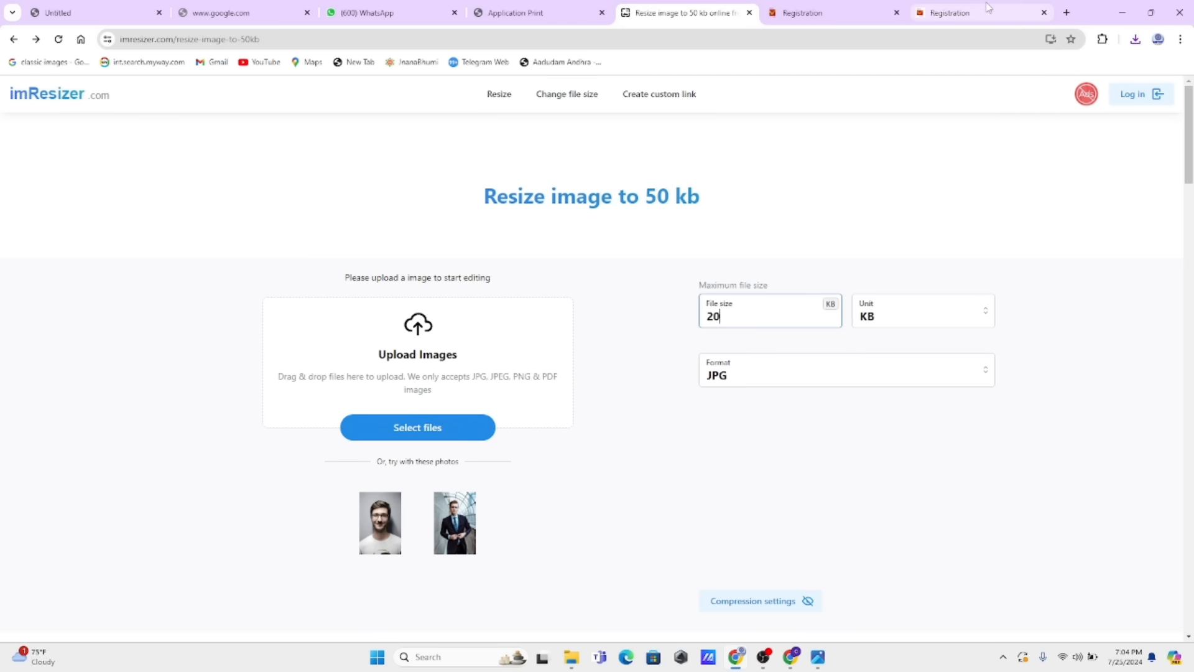
# Attach the resized imresizer photo JPG as the applicant photo
pyautogui.click(846, 8)
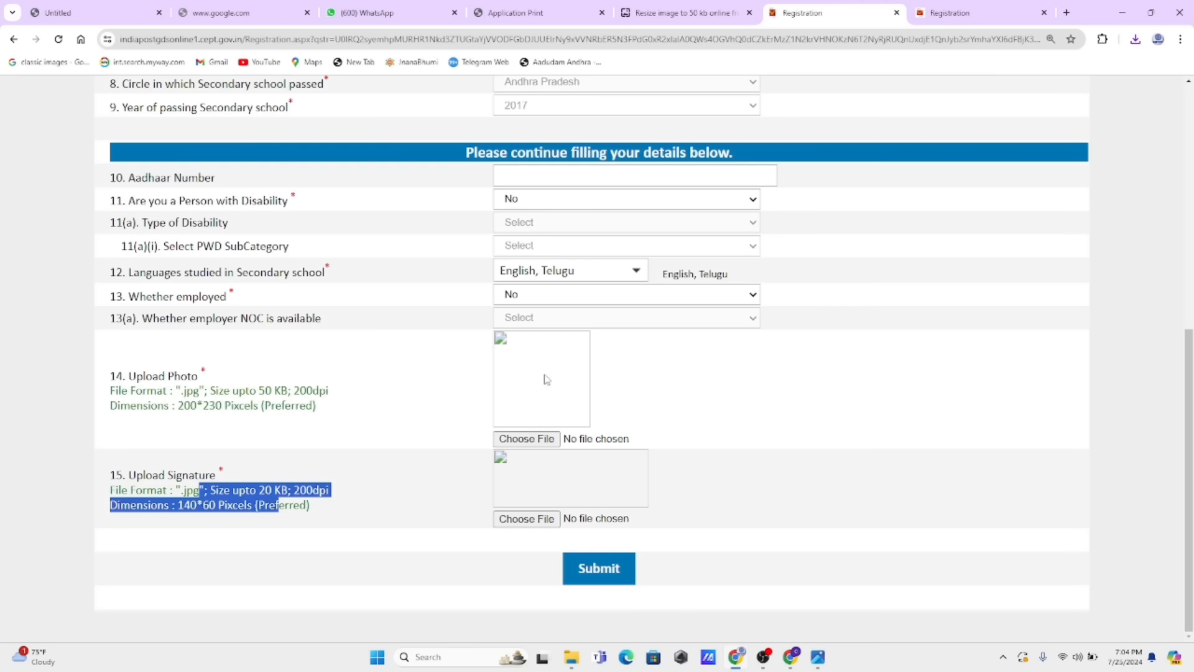
pyautogui.click(557, 439)
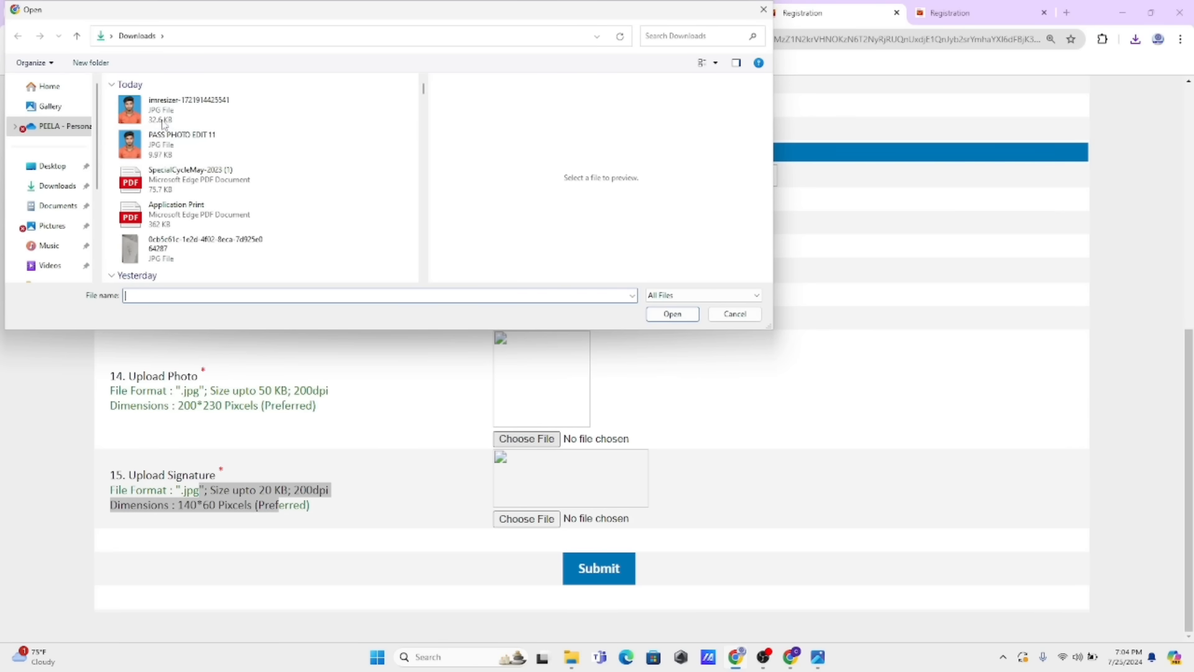
pyautogui.click(190, 109)
pyautogui.click(671, 314)
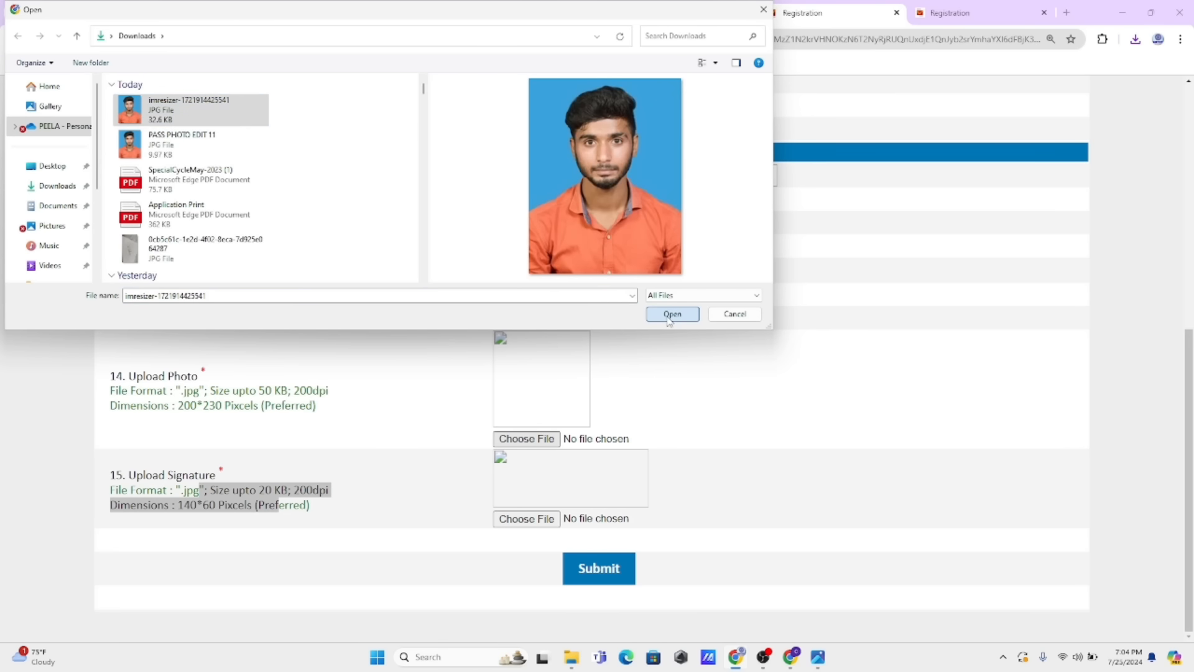
pyautogui.click(659, 410)
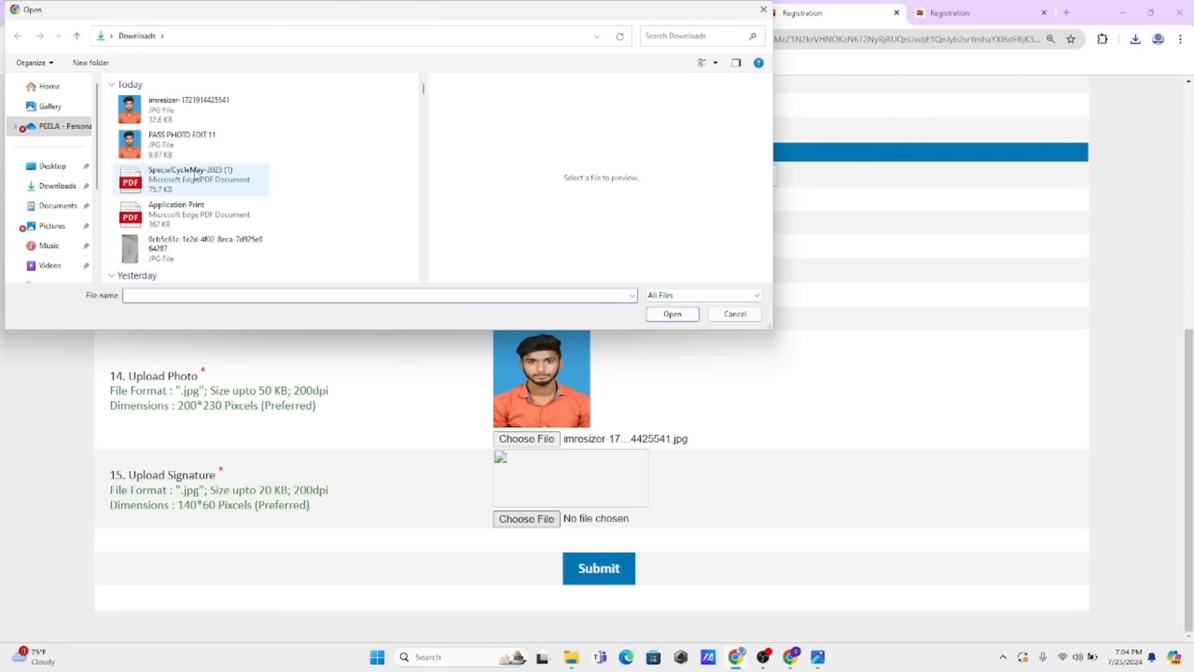
pyautogui.scroll(-2, 217, 243)
pyautogui.scroll(-3, 222, 234)
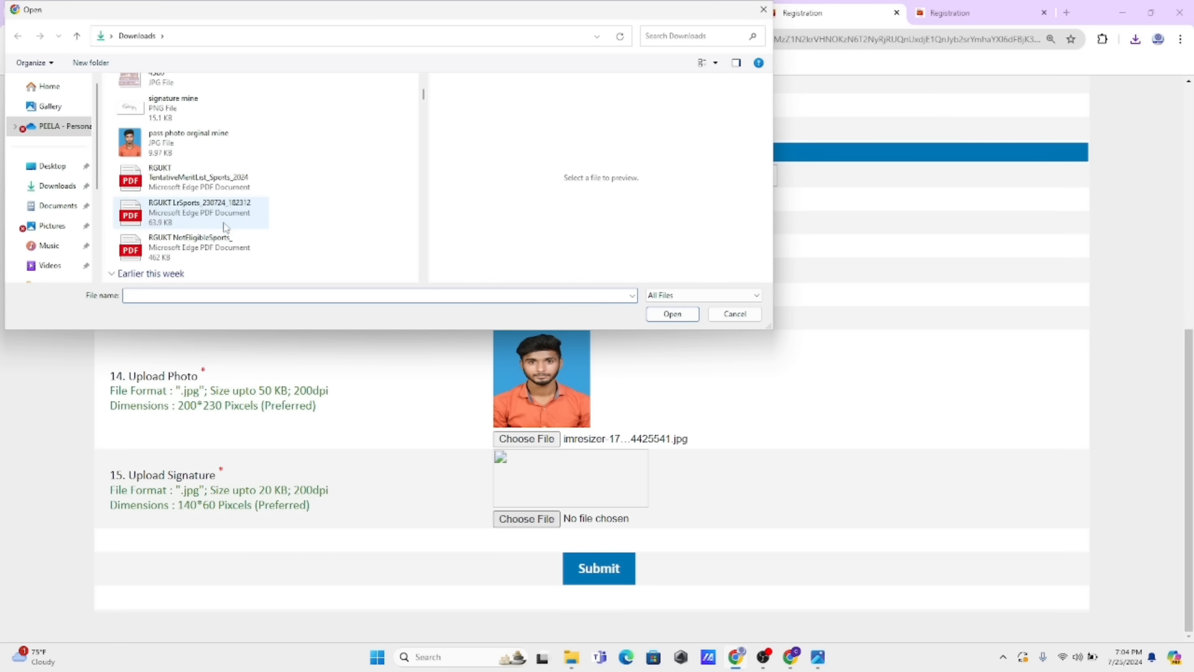
pyautogui.scroll(-5, 225, 227)
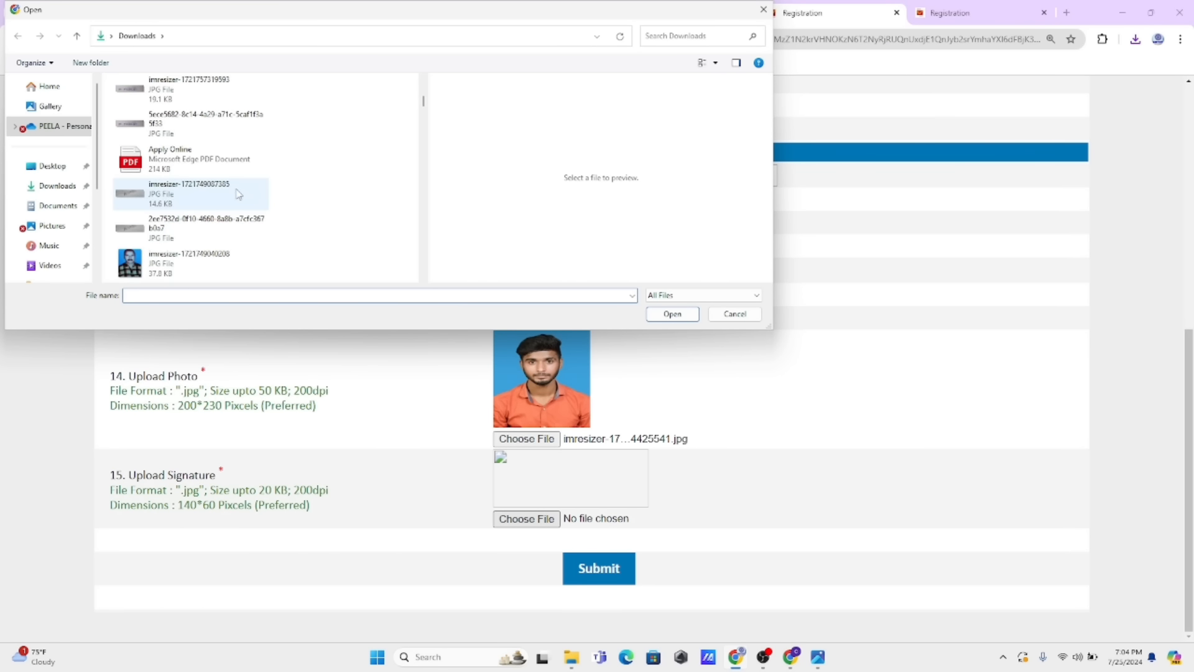
pyautogui.click(239, 194)
pyautogui.click(678, 314)
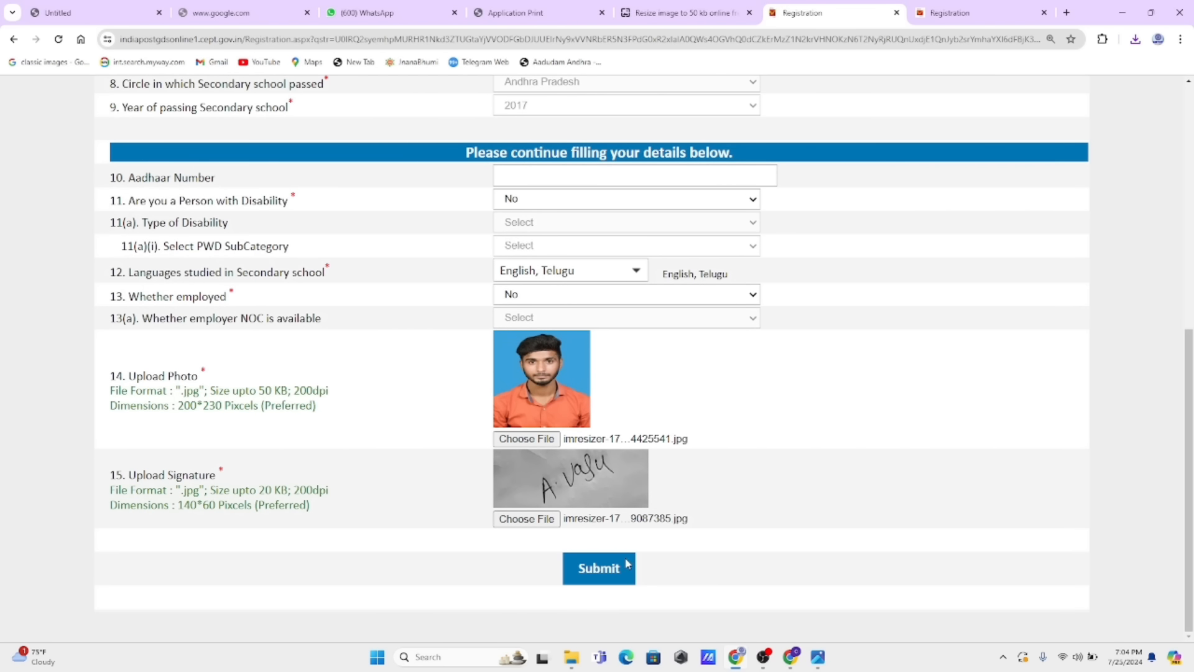
# Review the Registration Details popup, tick the no-duplicate-registration declaration, and submit
pyautogui.click(604, 576)
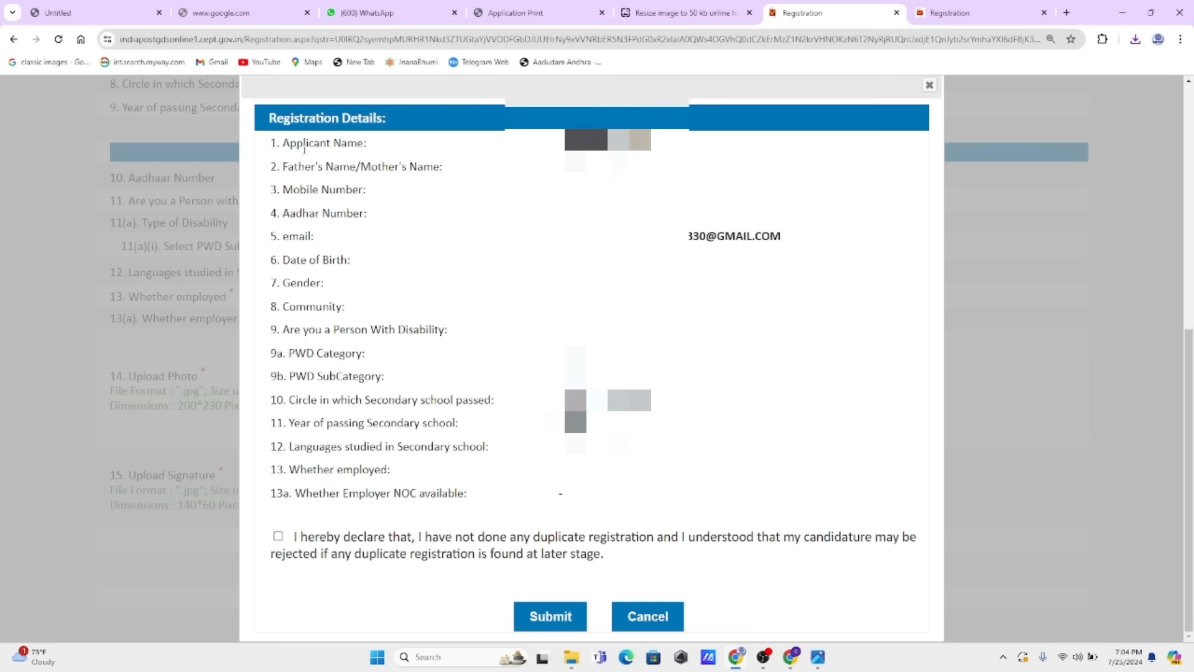
pyautogui.moveTo(304, 149); pyautogui.dragTo(386, 510)
pyautogui.click(278, 536)
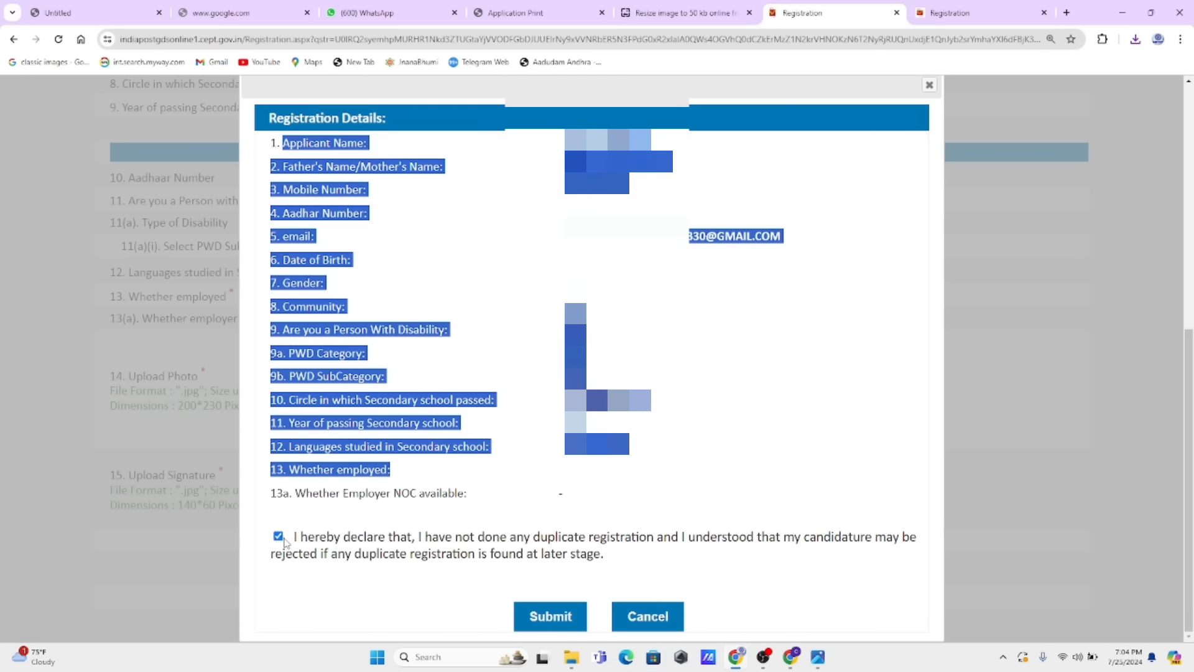
pyautogui.click(280, 537)
pyautogui.click(278, 538)
pyautogui.click(551, 616)
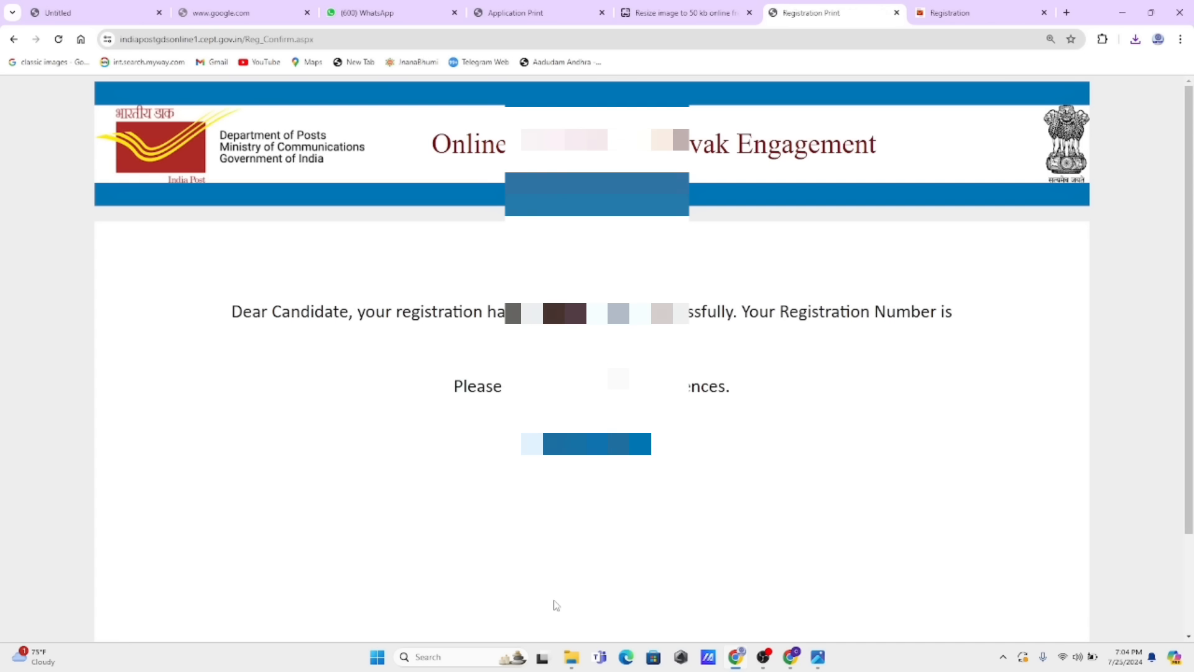
# Note the success message and issued registration number, then continue to the application verification
pyautogui.moveTo(251, 311); pyautogui.dragTo(505, 310)
pyautogui.doubleClick(585, 357)
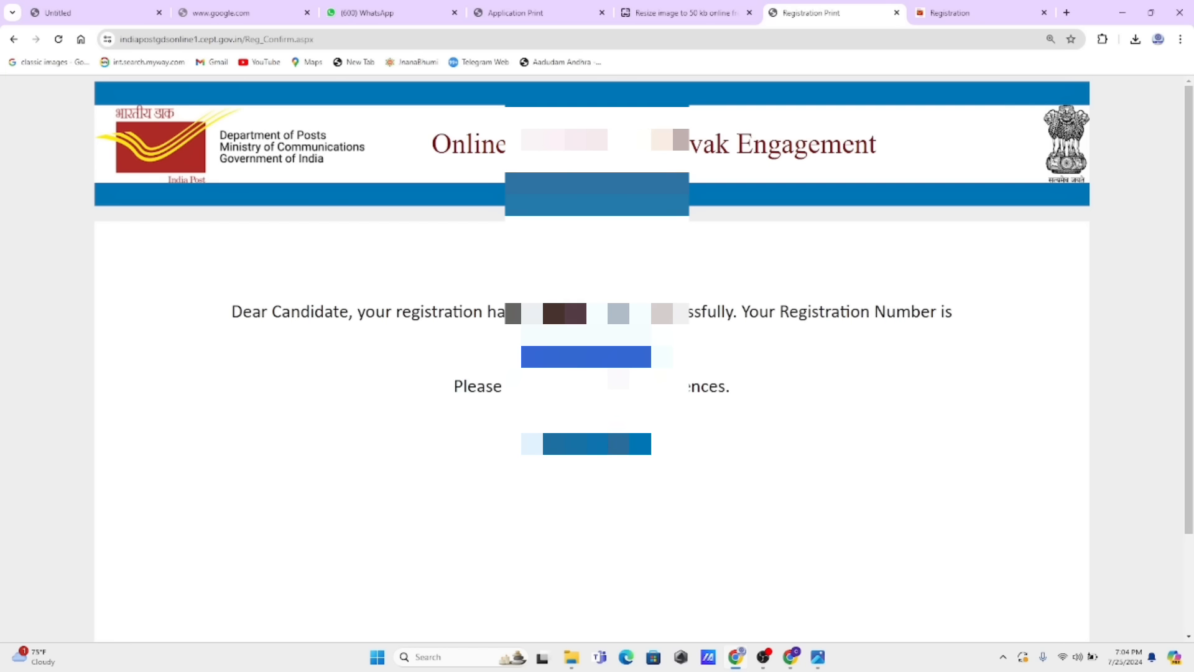
pyautogui.click(617, 443)
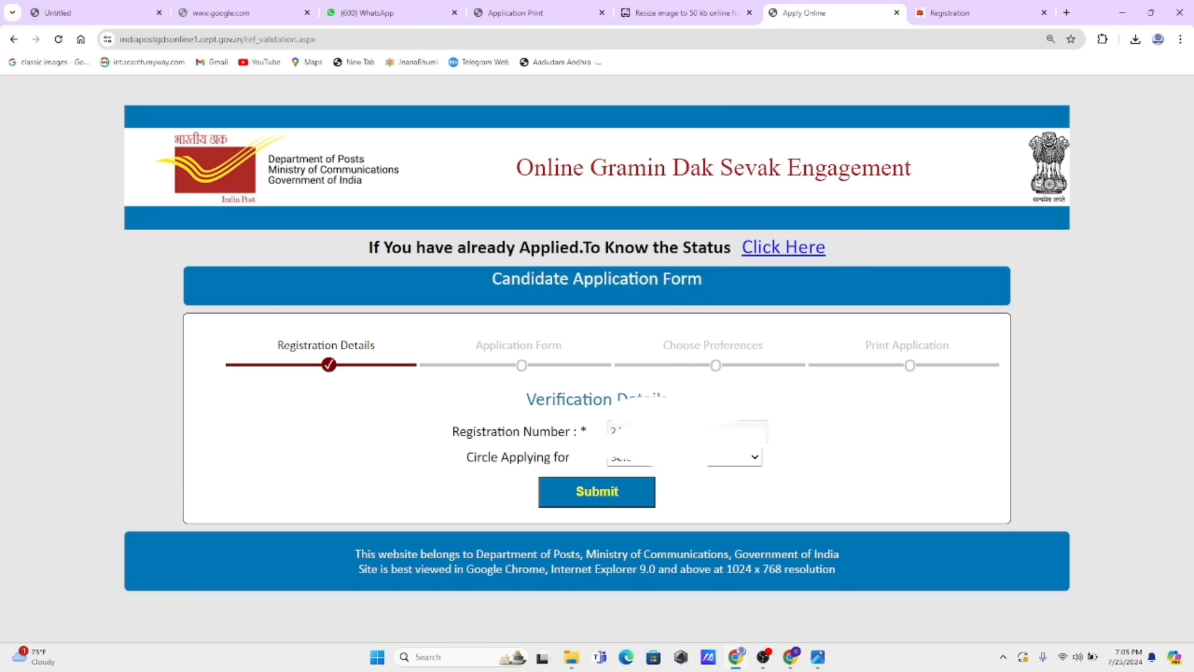
# Verify the registration for the Andhra Pradesh circle and acknowledge the OTP notice
pyautogui.click(652, 467)
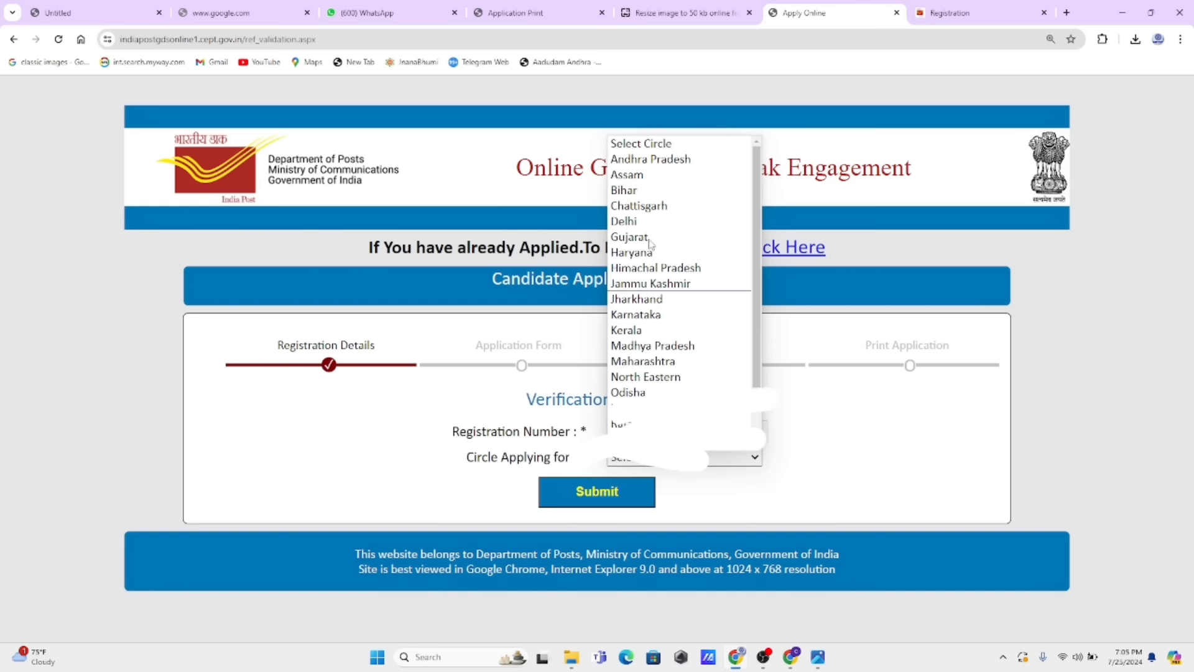
pyautogui.click(645, 161)
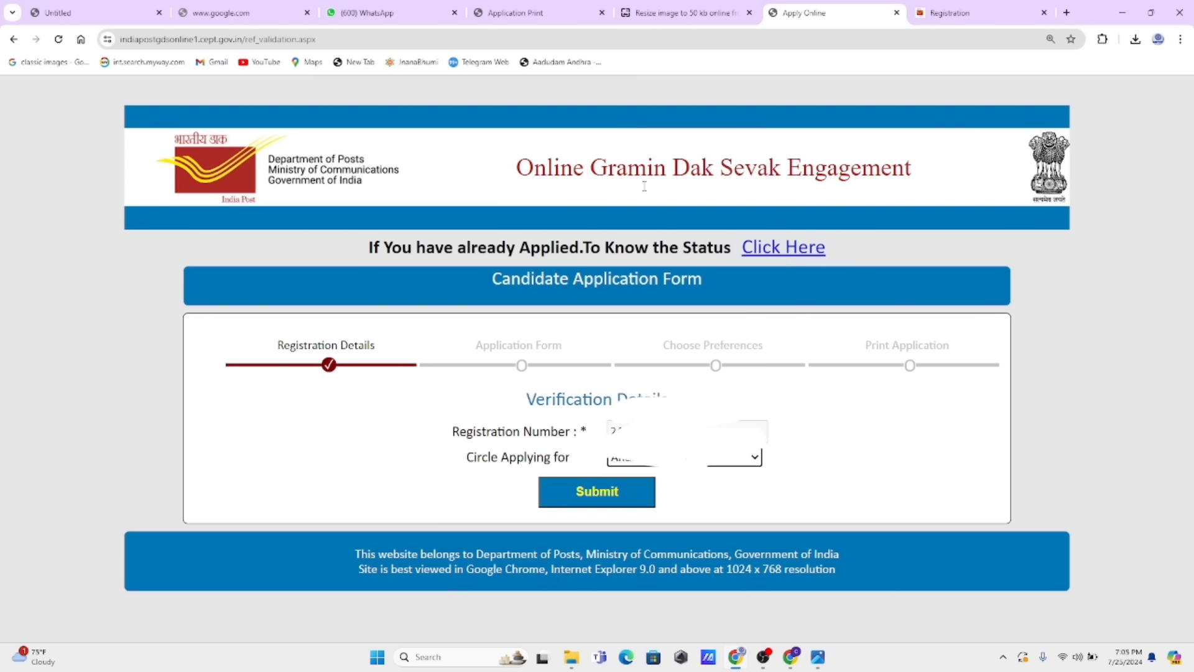
pyautogui.click(618, 499)
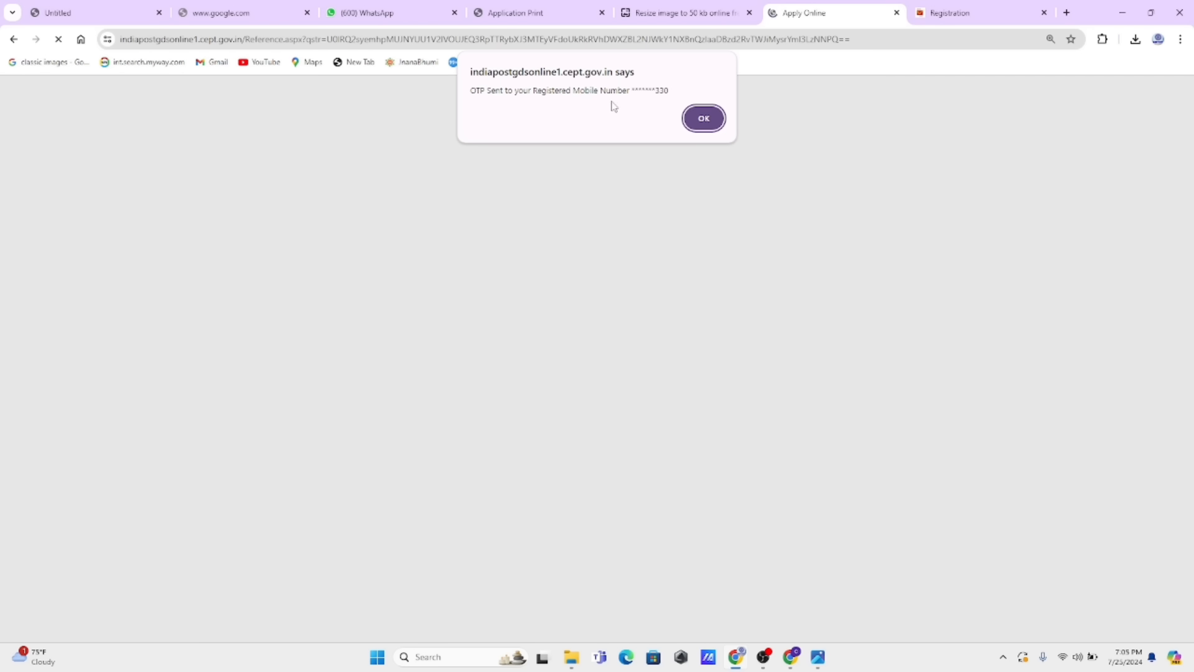
pyautogui.click(703, 118)
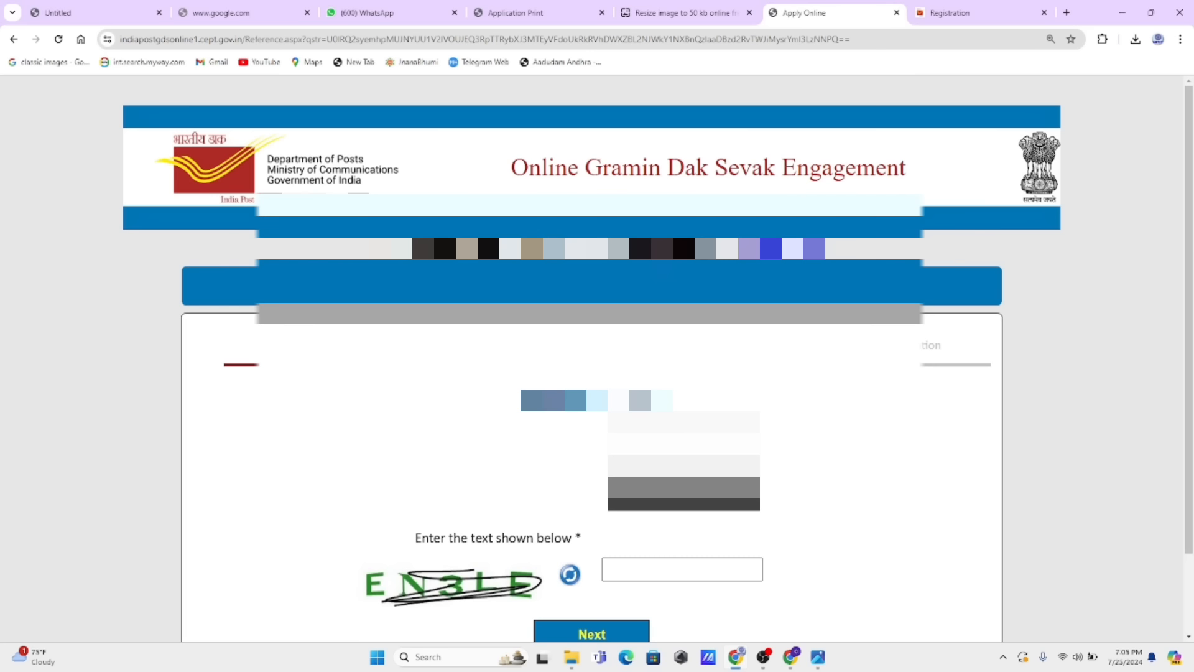
# Enter the captcha text and proceed to the application form
pyautogui.click(642, 568)
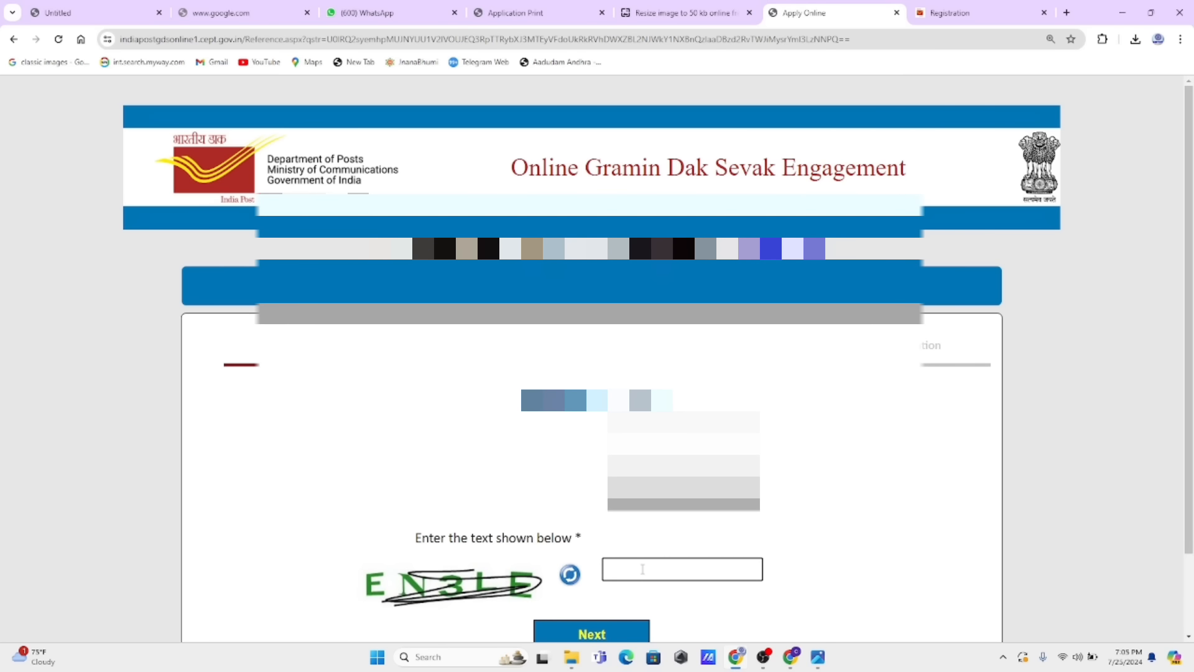
pyautogui.write('EN3LE')
pyautogui.scroll(-1, 639, 577)
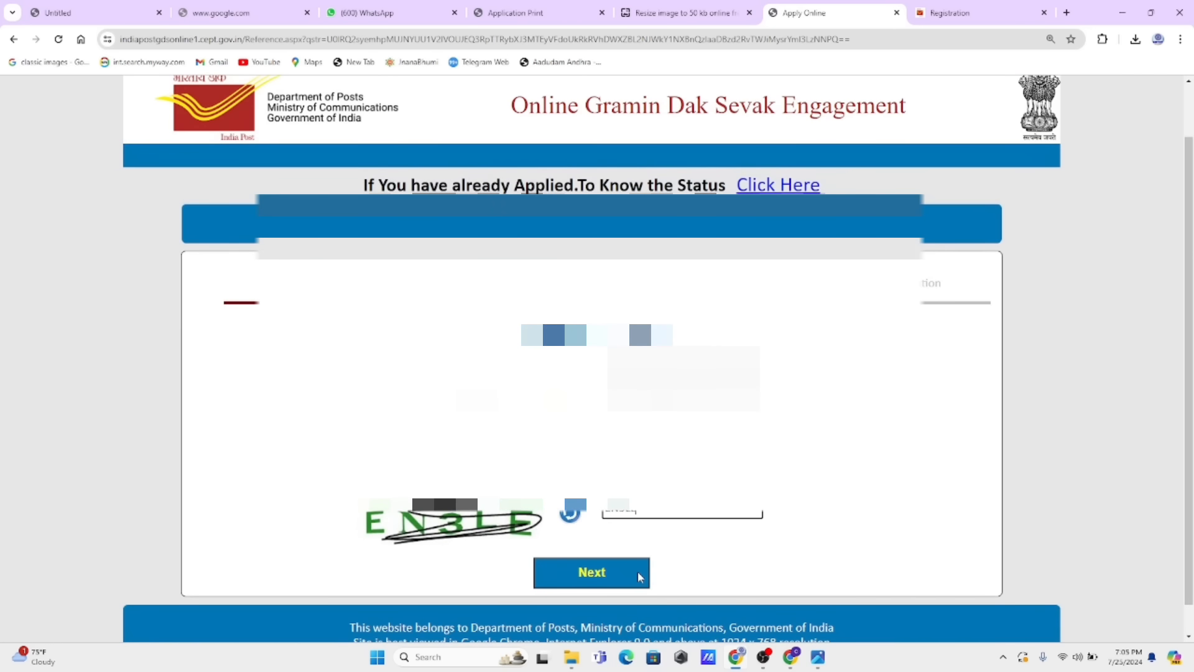
pyautogui.click(638, 578)
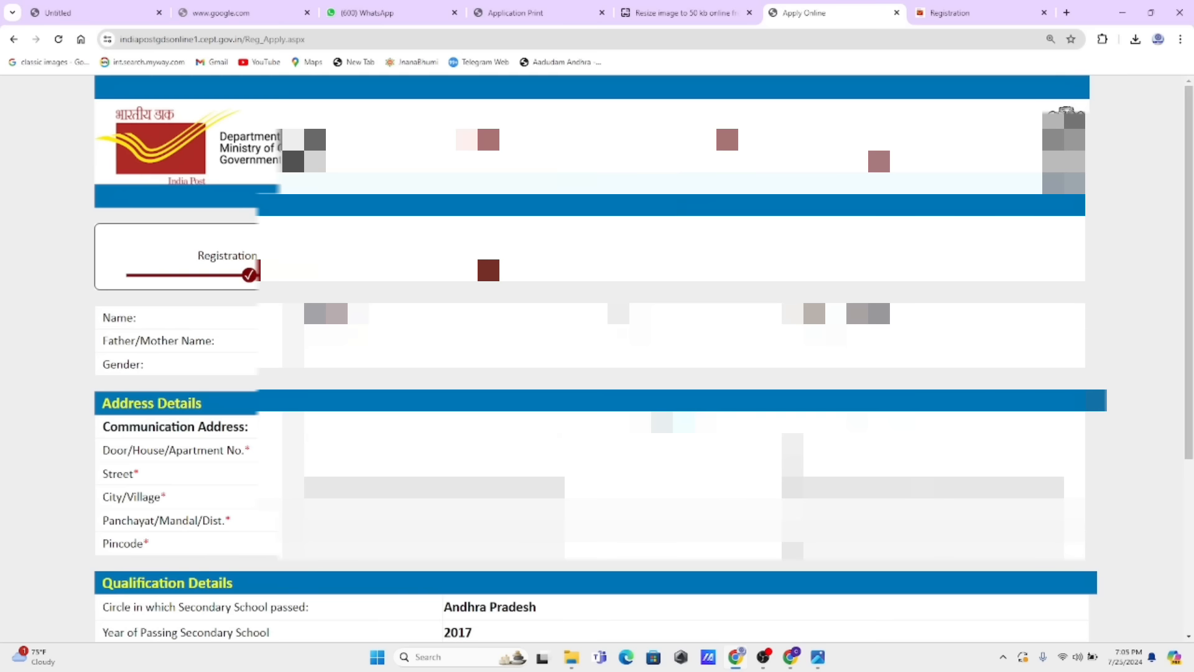
# Fill in the communication address fields: house, street, village, mandal and pincode 531001
pyautogui.scroll(-2, 872, 285)
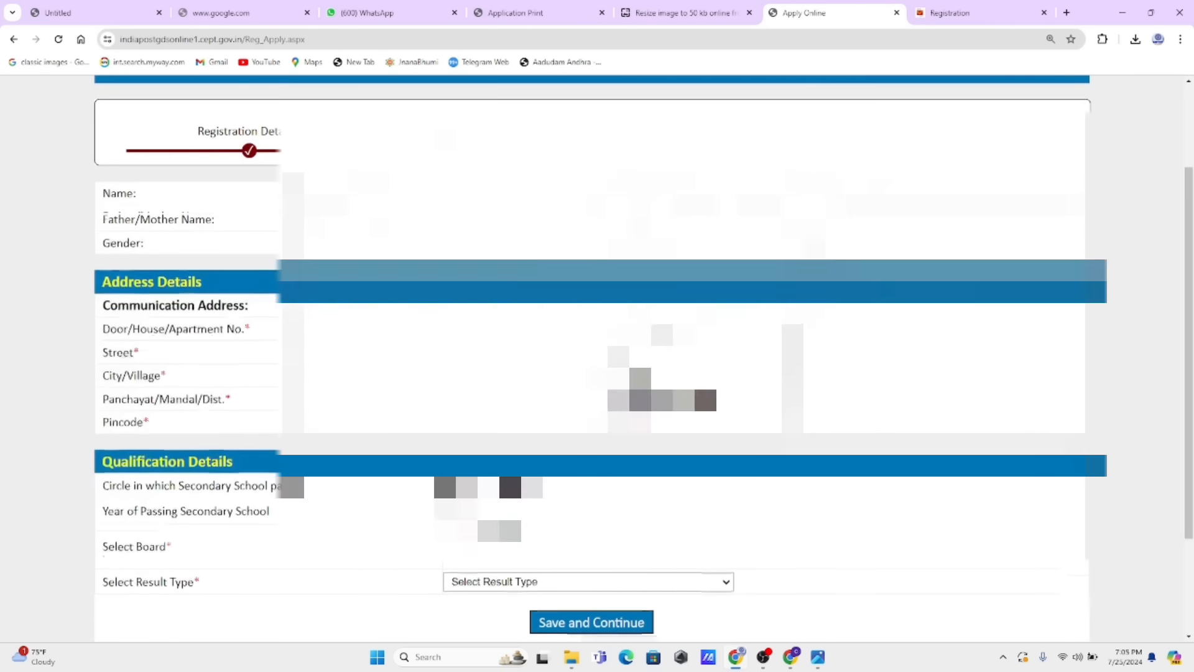
pyautogui.scroll(-1, 872, 285)
pyautogui.scroll(-2, 600, 361)
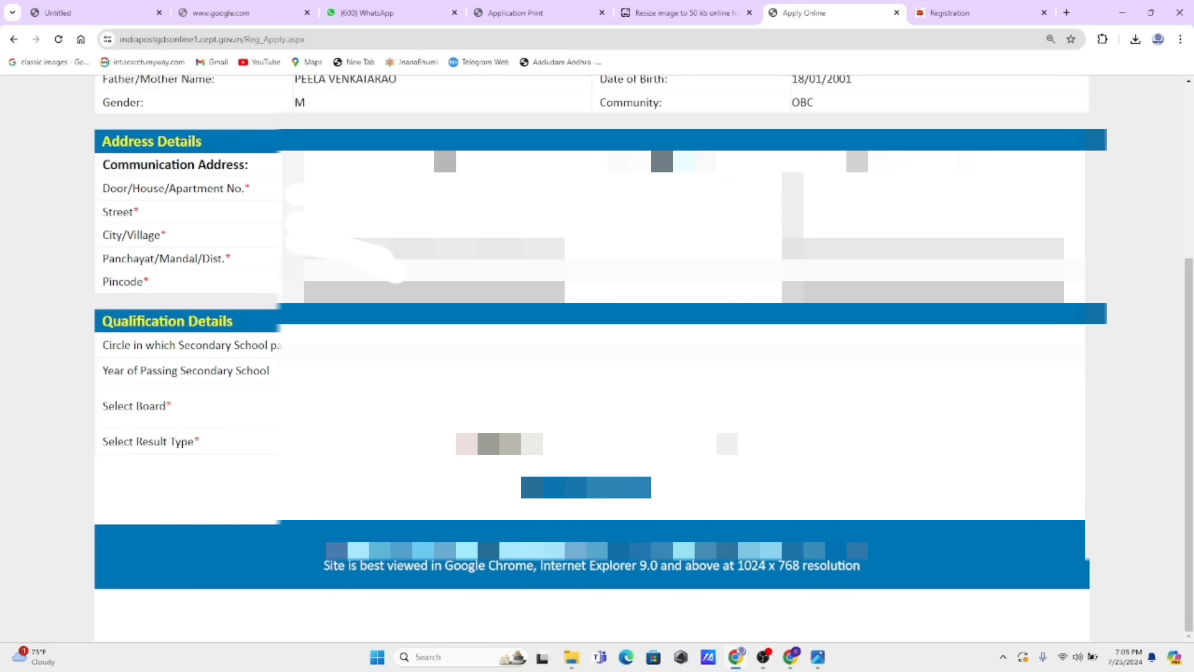
pyautogui.click(415, 190)
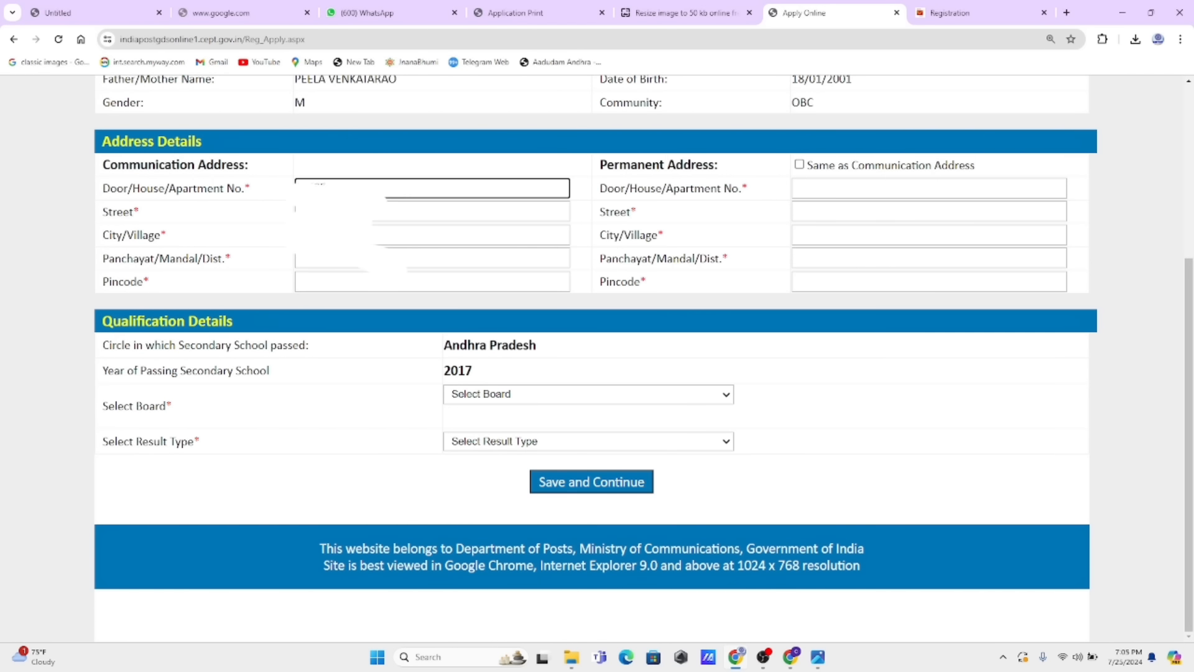
pyautogui.click(375, 211)
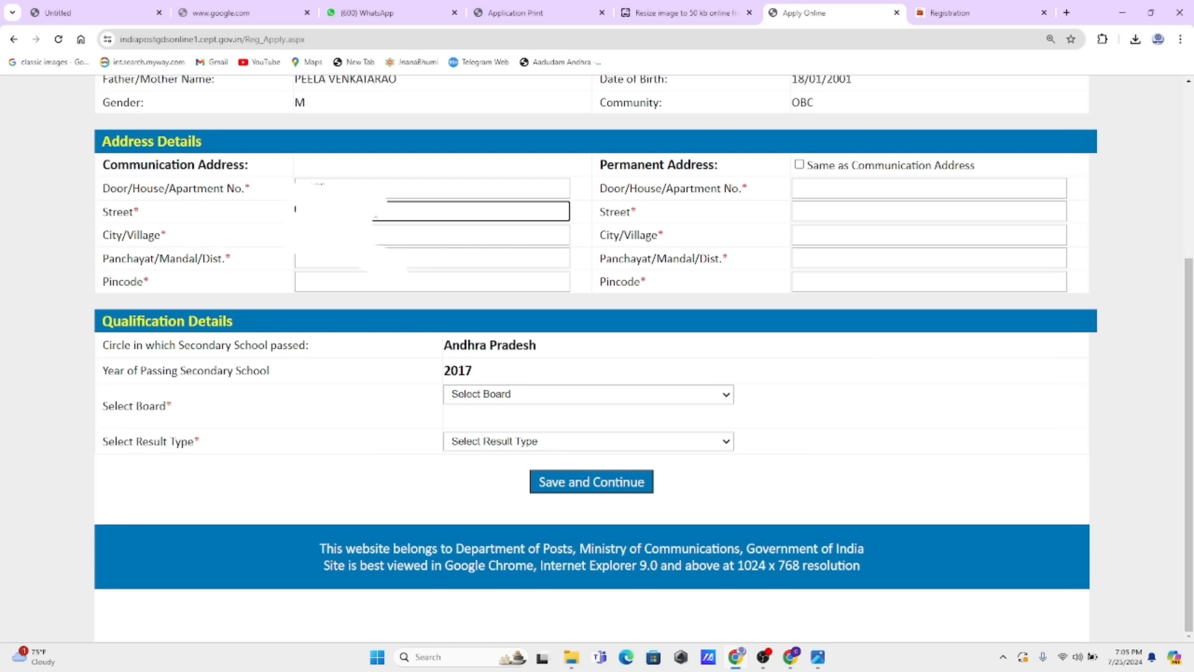
pyautogui.write('GAN')
pyautogui.click(363, 235)
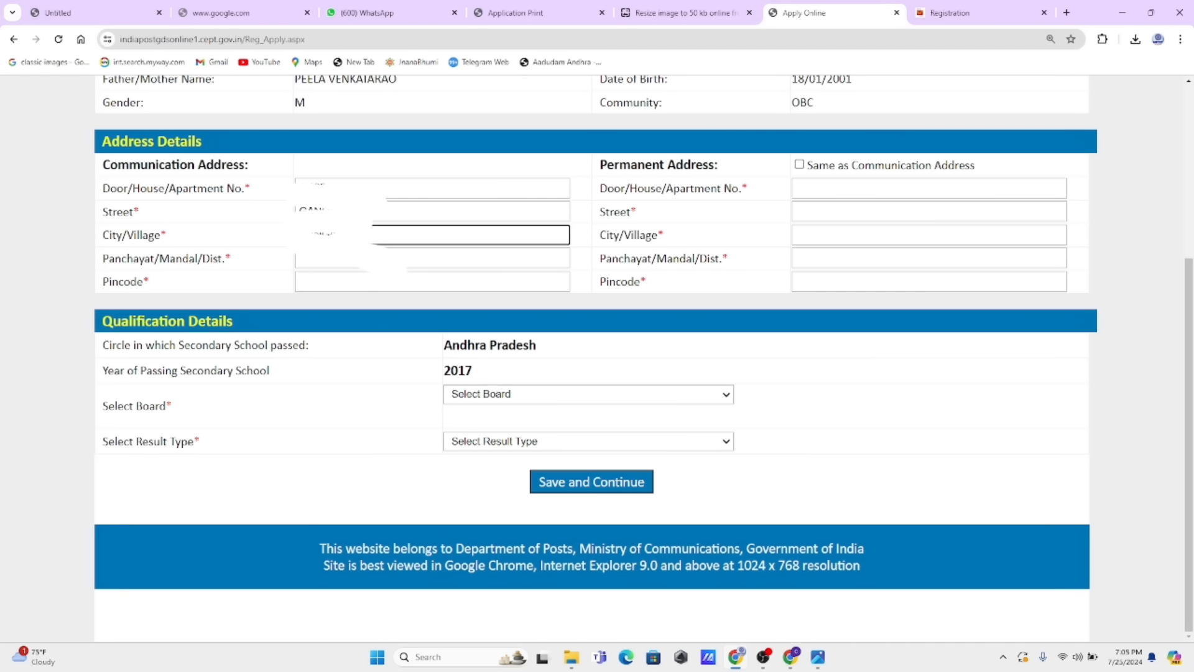
pyautogui.write('LLAGE')
pyautogui.click(331, 266)
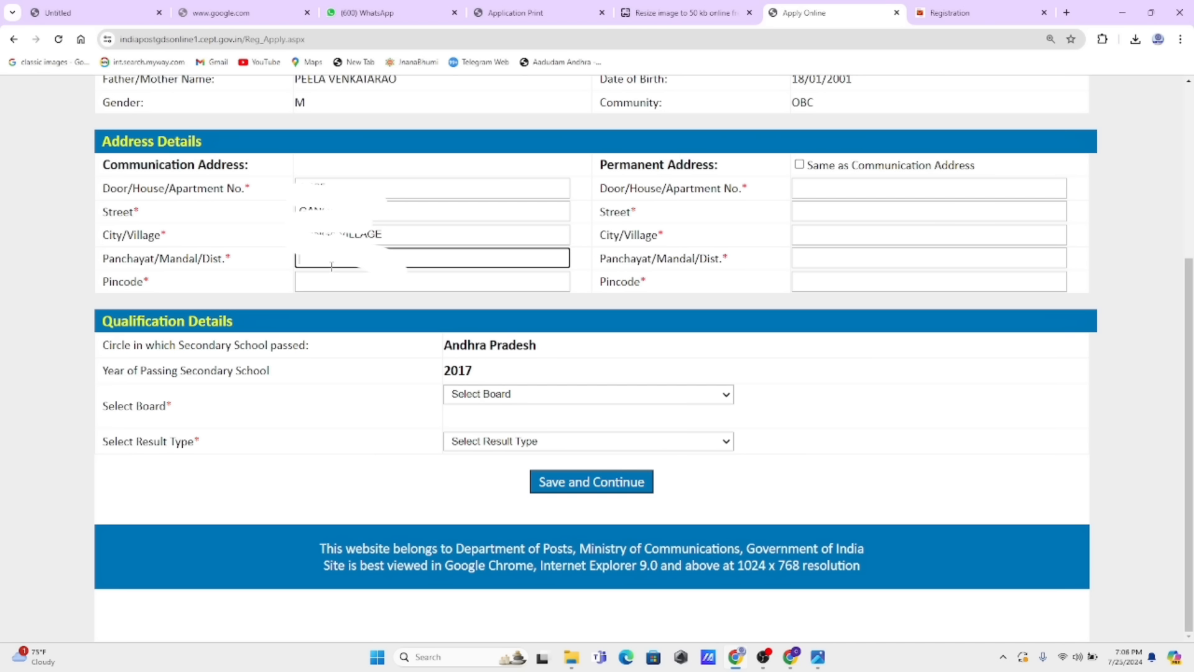
pyautogui.write('ANN')
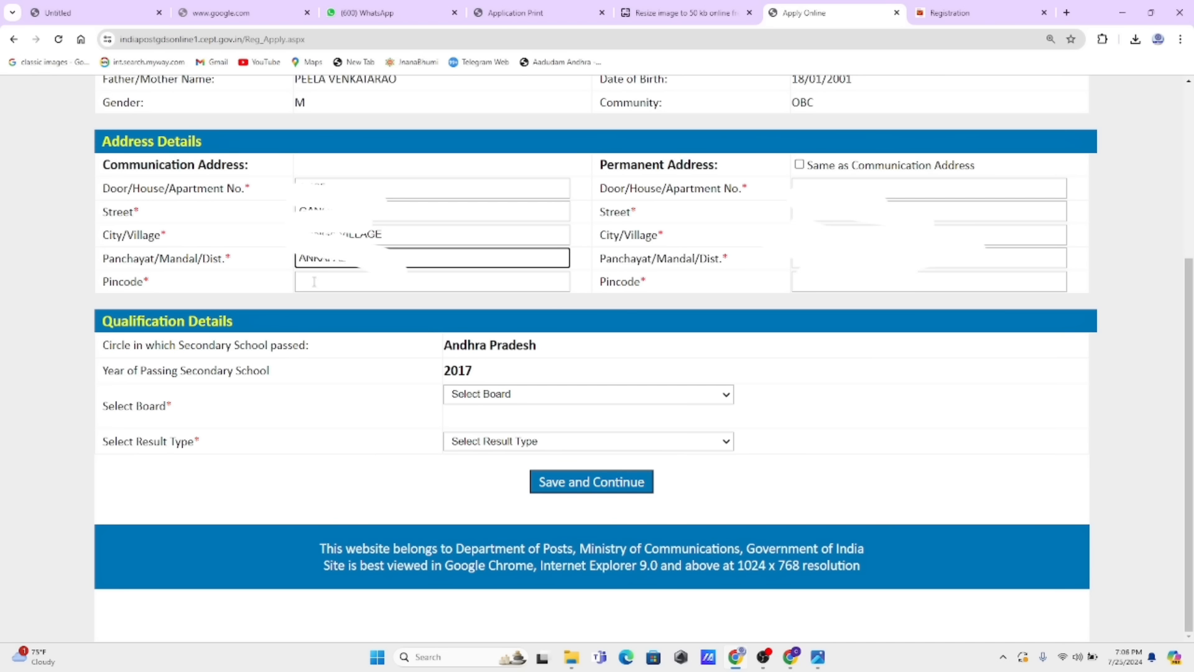
pyautogui.click(314, 283)
pyautogui.write('53')
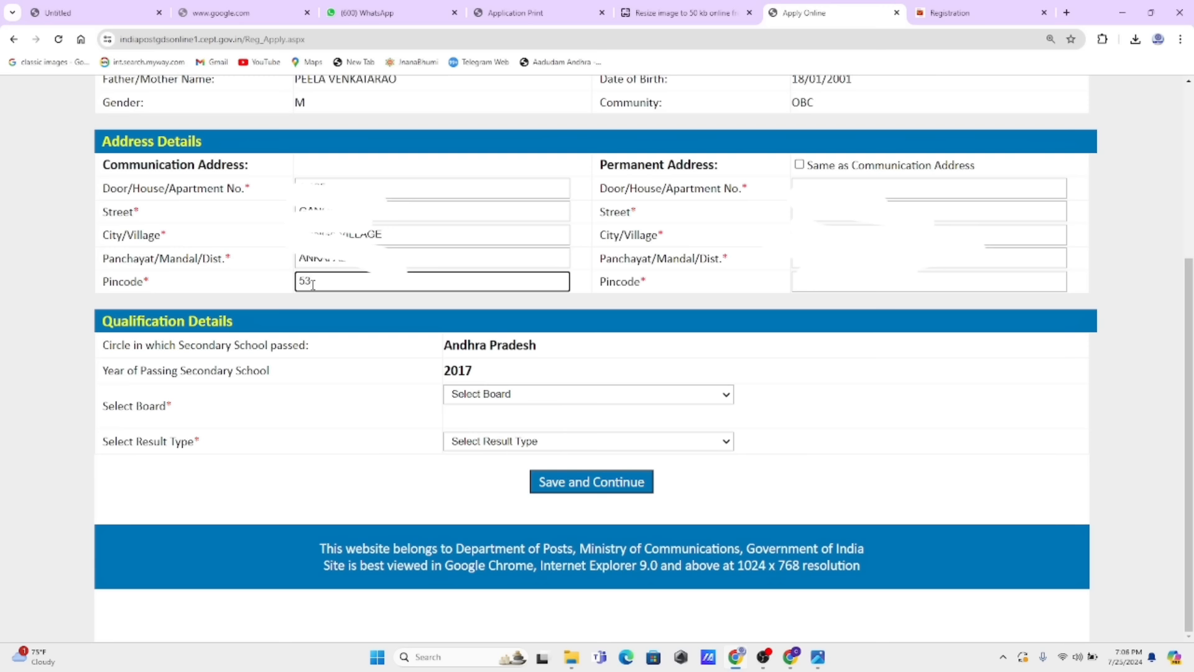
pyautogui.write('1001')
# Mark the permanent address same as communication address and review the 2017 secondary school details
pyautogui.moveTo(595, 163); pyautogui.dragTo(758, 238)
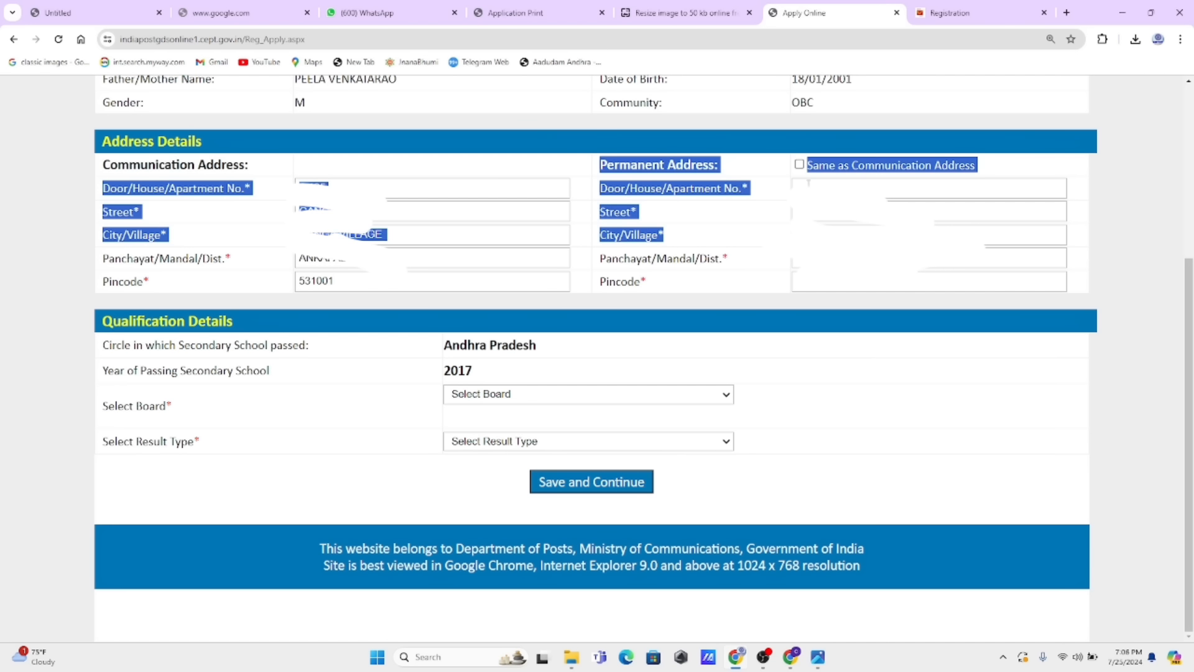
pyautogui.click(799, 165)
pyautogui.moveTo(112, 346); pyautogui.dragTo(313, 359)
pyautogui.moveTo(450, 370); pyautogui.dragTo(468, 371)
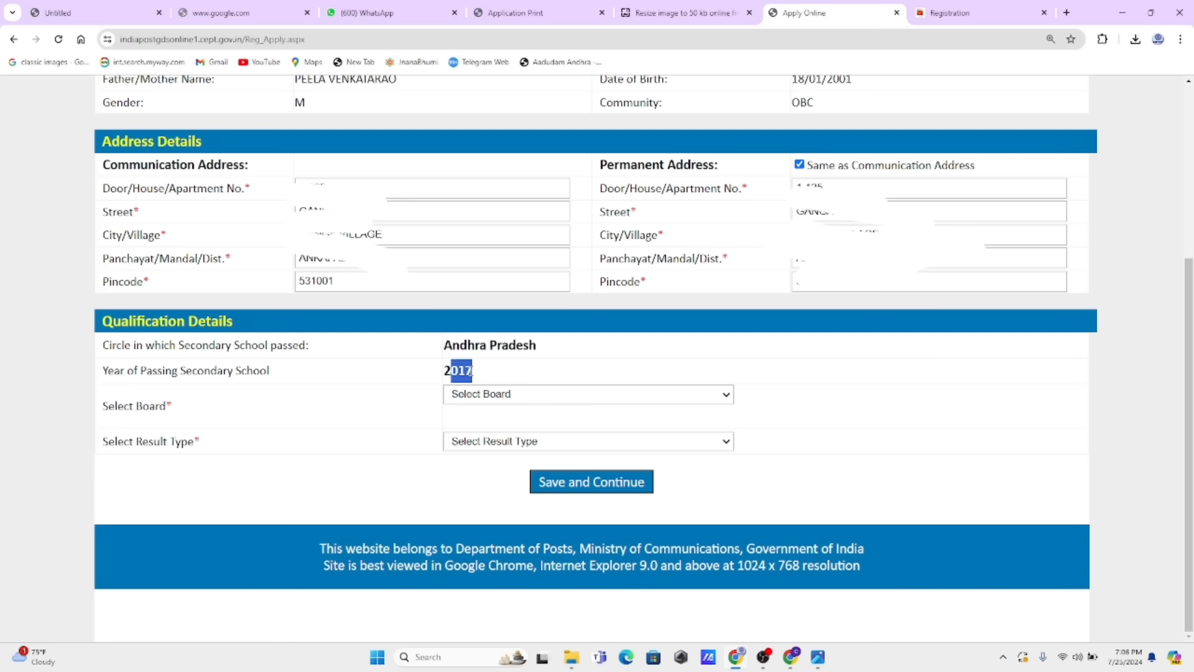
pyautogui.click(497, 398)
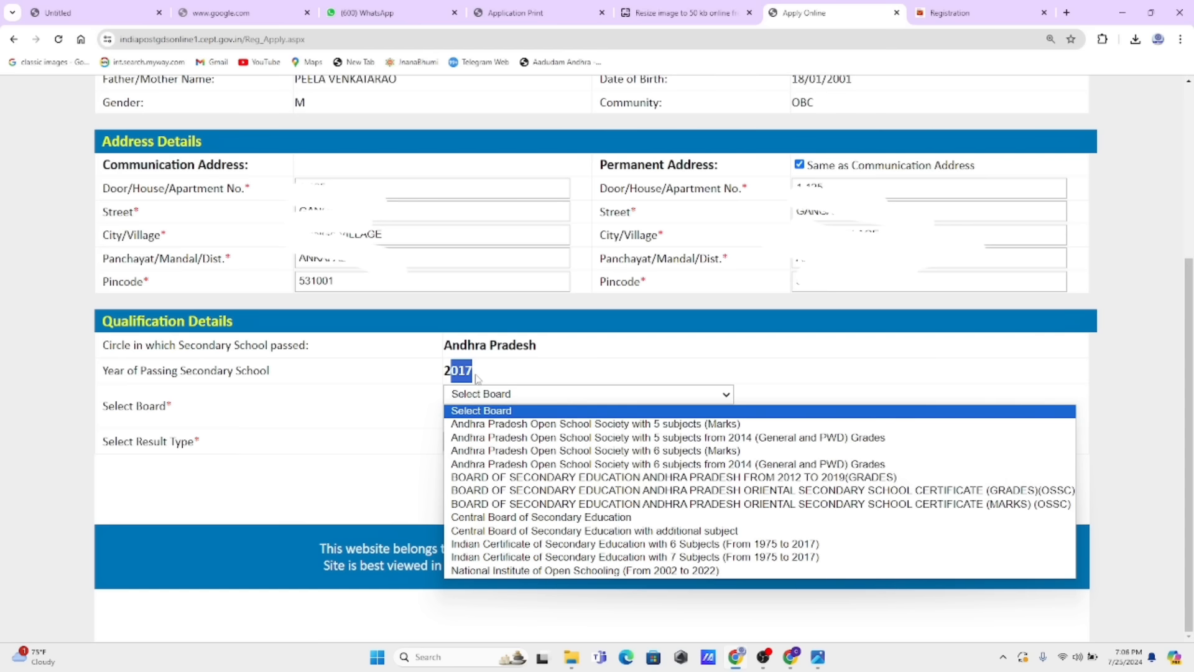
# Select the Andhra Pradesh 2012–2019 (GRADES) board and set the result type to Points
pyautogui.click(825, 479)
pyautogui.click(607, 442)
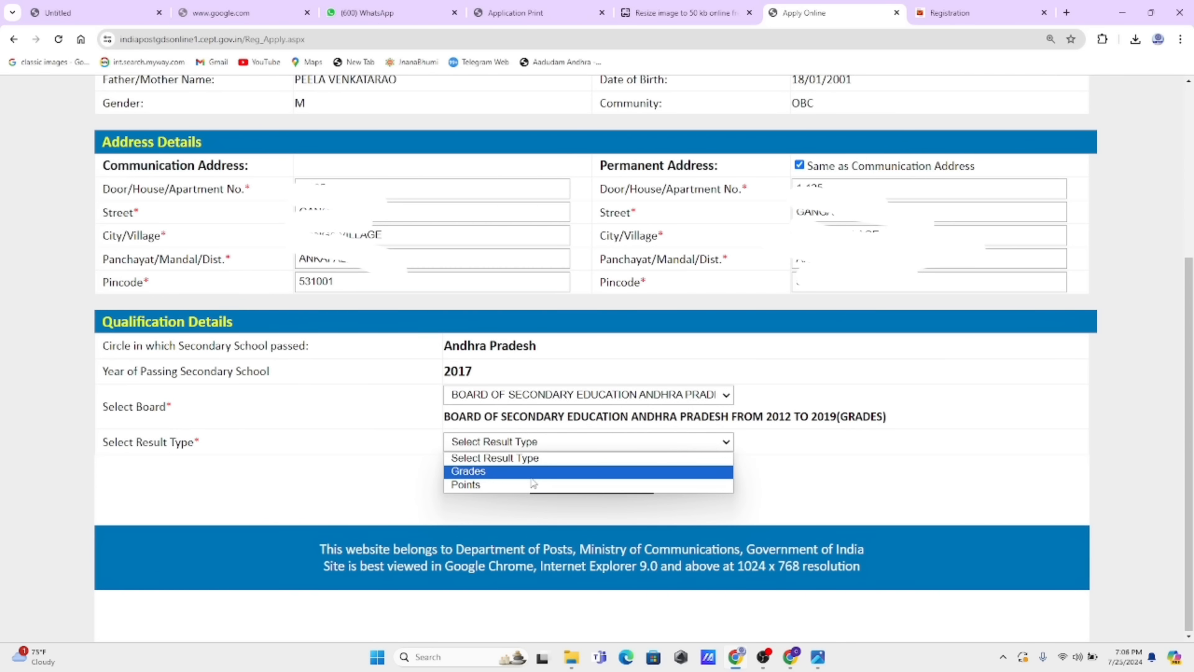
pyautogui.click(557, 395)
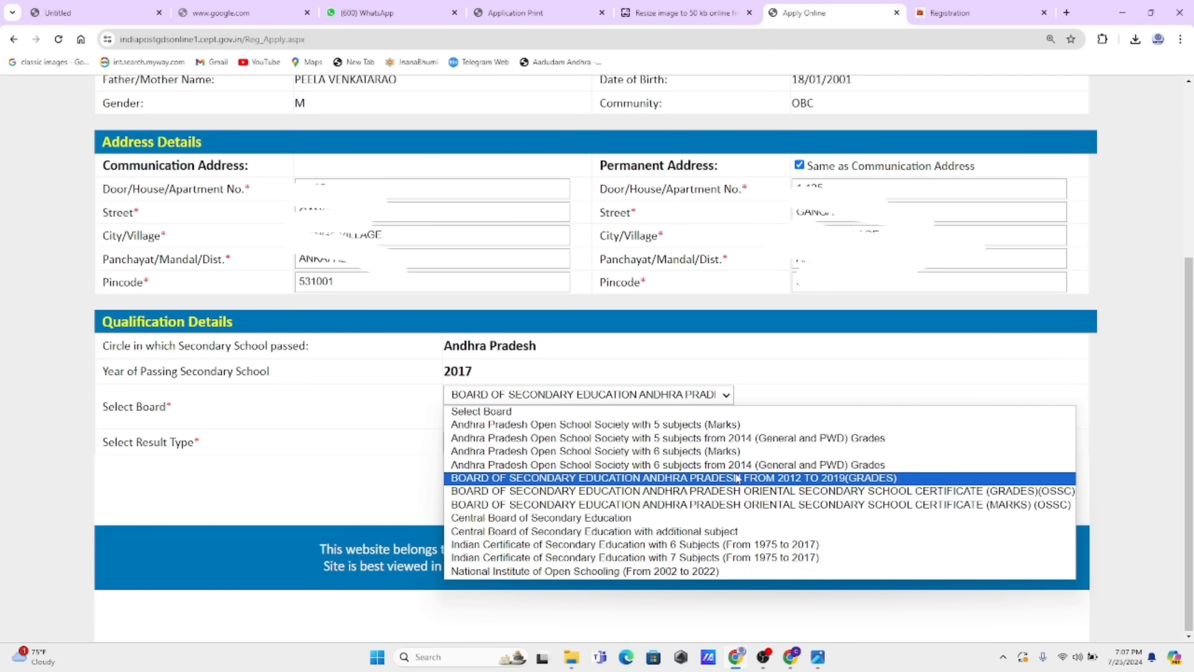
pyautogui.click(738, 477)
pyautogui.moveTo(144, 445); pyautogui.dragTo(202, 447)
pyautogui.click(513, 442)
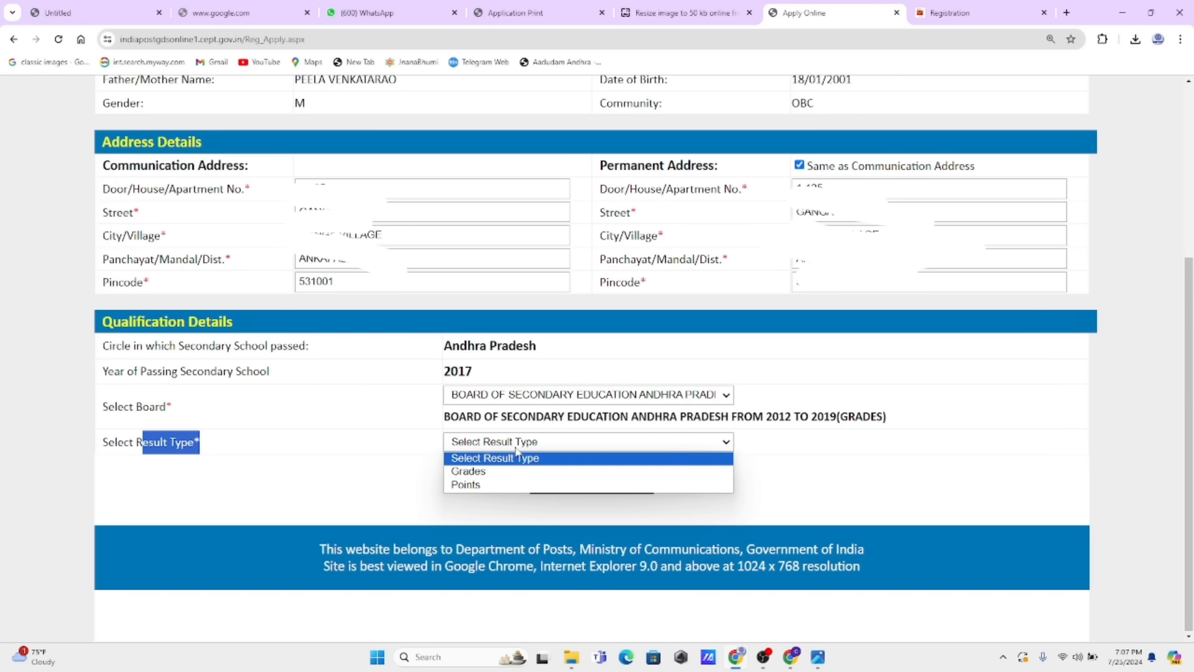
pyautogui.click(498, 485)
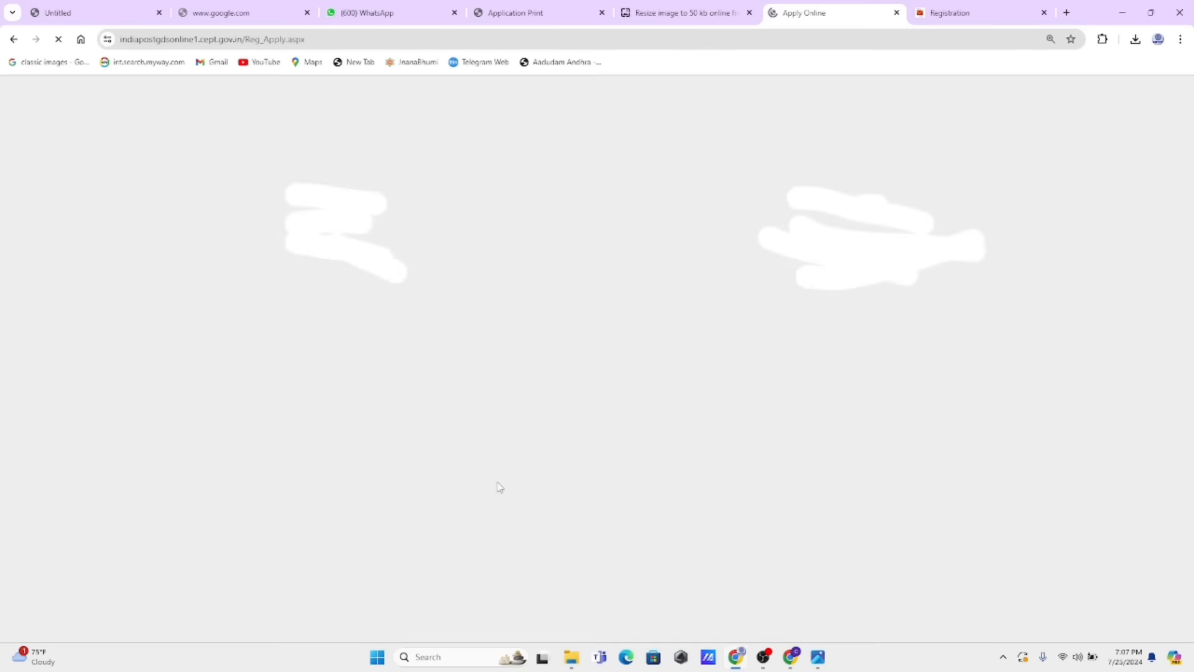
pyautogui.scroll(-3, 520, 455)
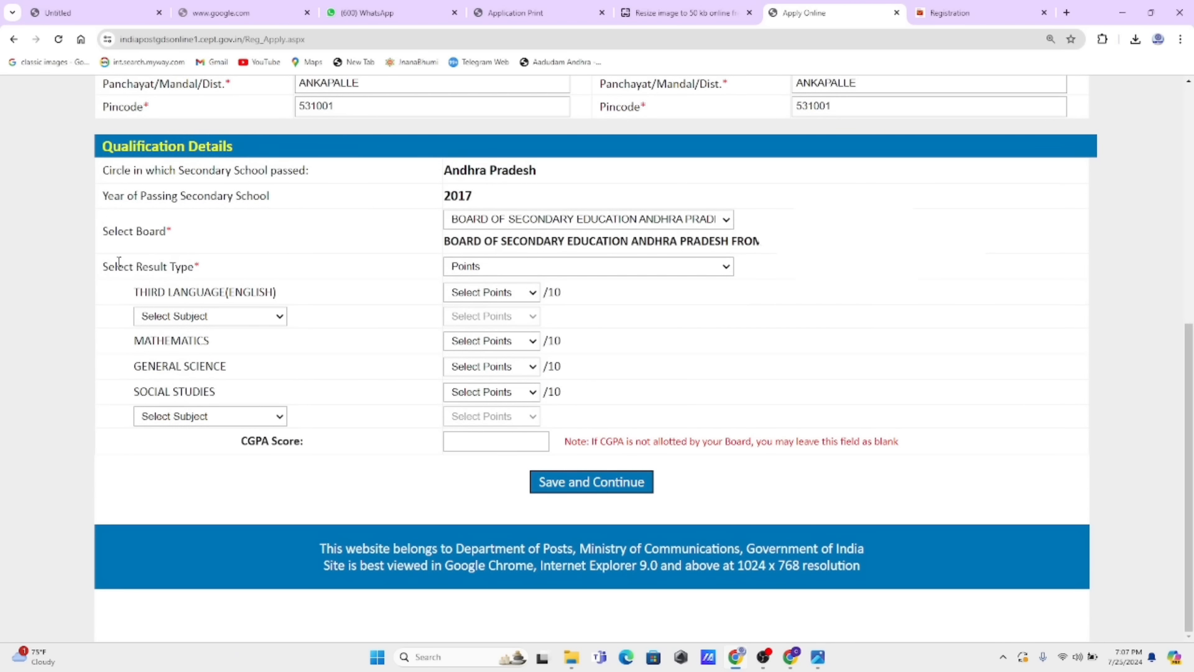
# Give Third Language (English) 10 points; choose Telugu first language and Hindi second language
pyautogui.moveTo(118, 266); pyautogui.dragTo(334, 277)
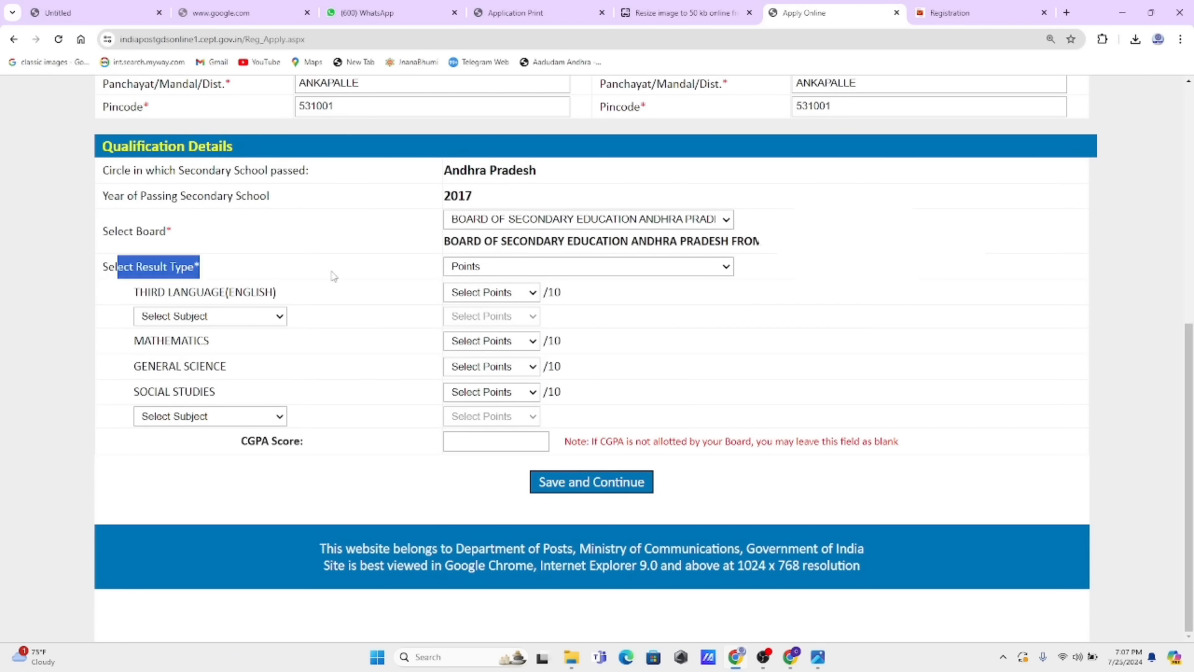
pyautogui.click(473, 292)
pyautogui.click(474, 321)
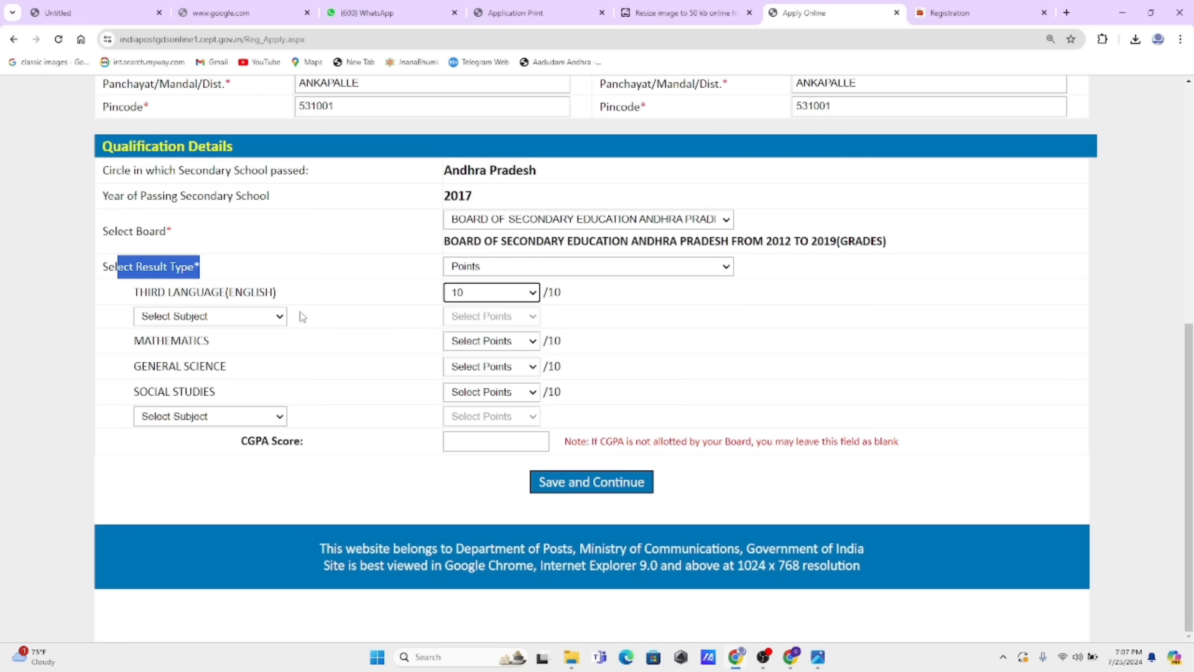
pyautogui.click(187, 317)
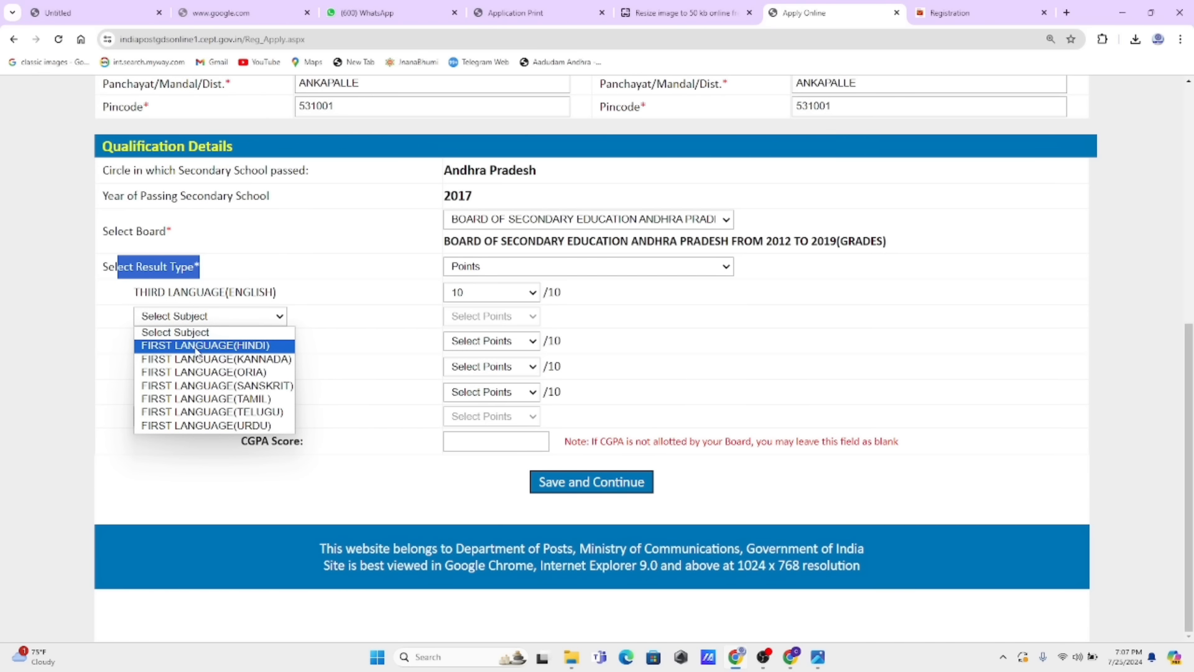
pyautogui.click(233, 411)
pyautogui.click(227, 419)
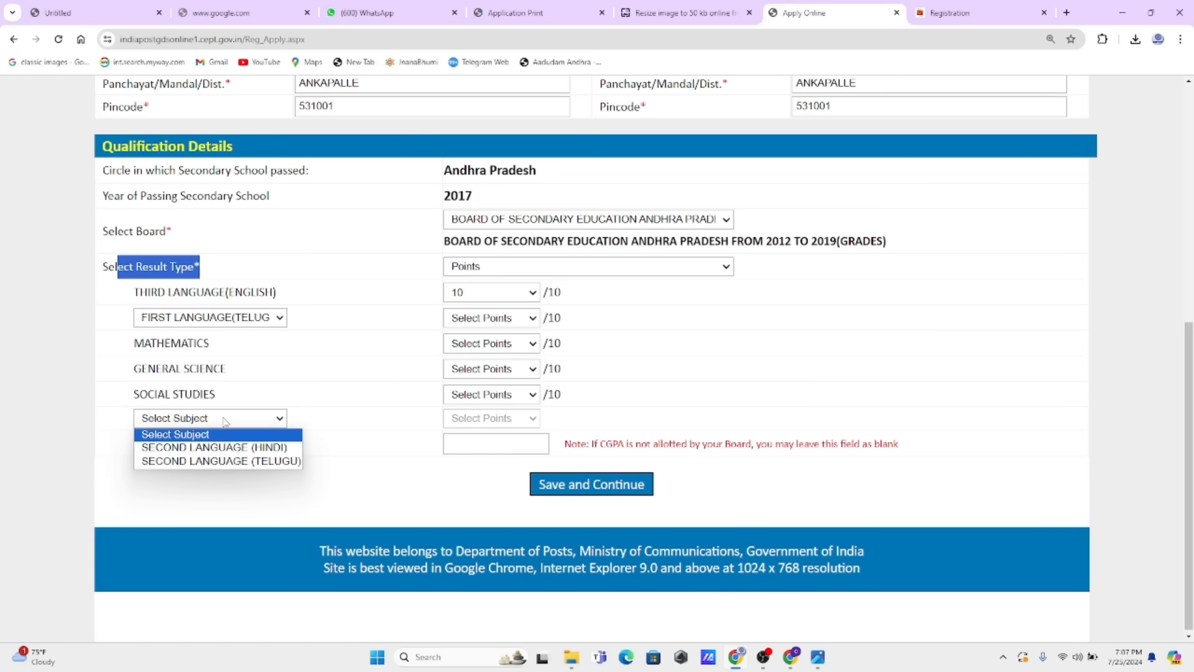
pyautogui.click(227, 448)
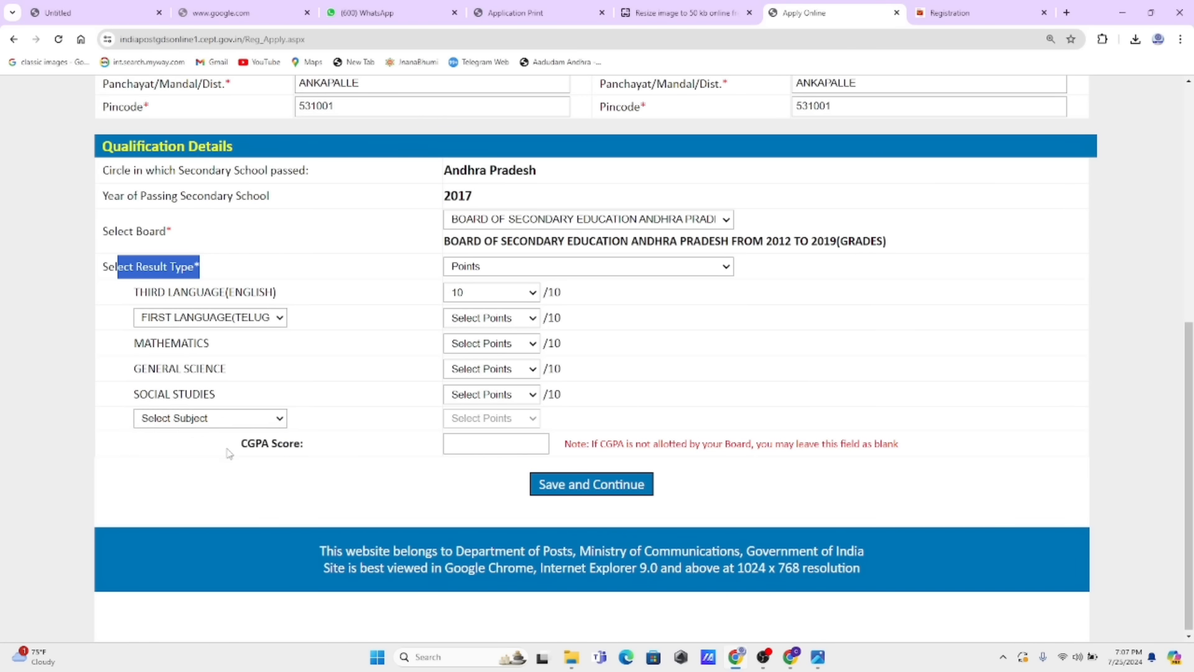
pyautogui.click(257, 319)
pyautogui.click(256, 319)
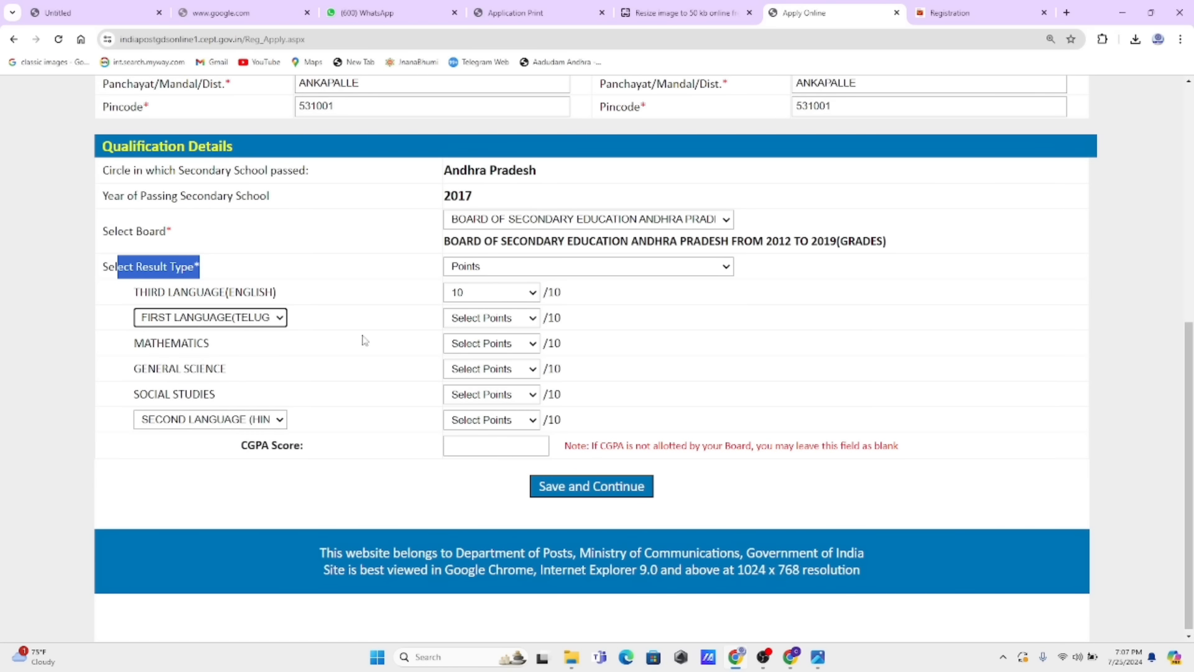
# Set 10 points for first language, Mathematics, General Science, Social Studies and second language
pyautogui.click(479, 317)
pyautogui.click(474, 359)
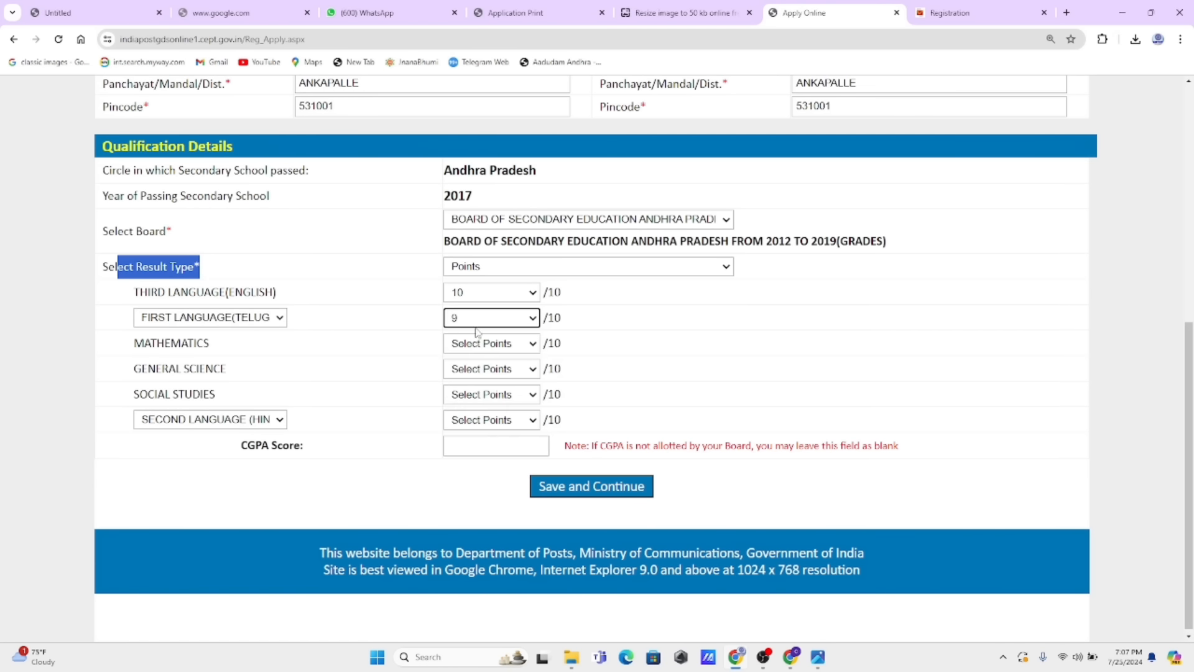
pyautogui.click(479, 317)
pyautogui.click(479, 346)
pyautogui.click(480, 343)
pyautogui.click(475, 374)
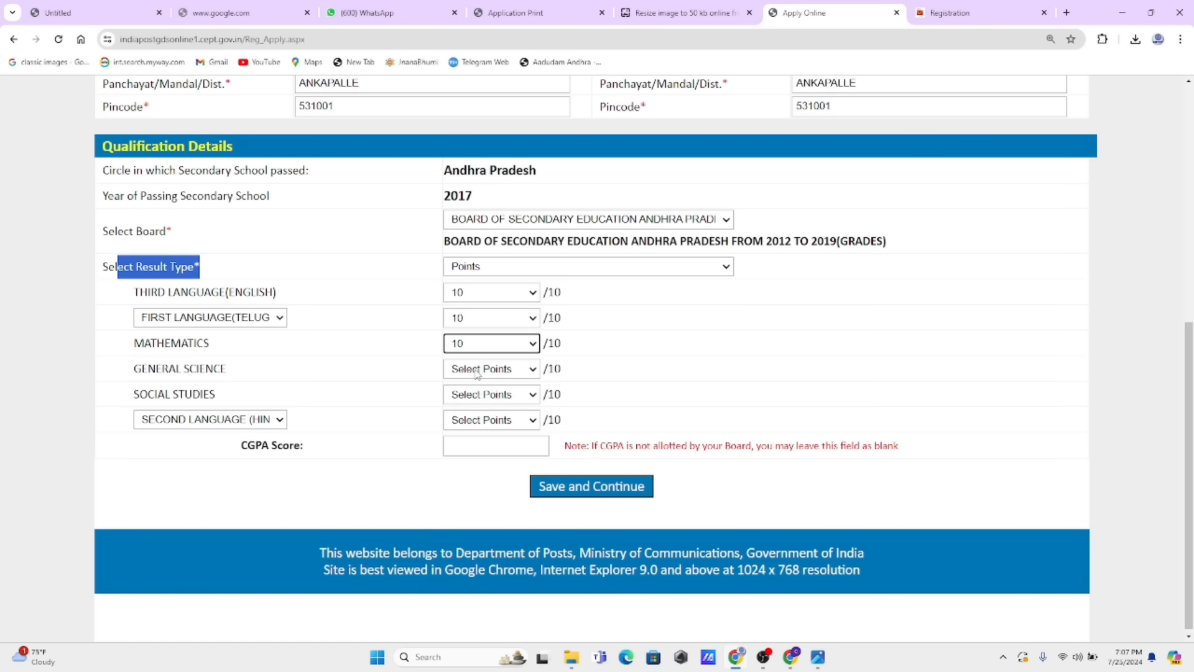
pyautogui.click(476, 370)
pyautogui.click(474, 397)
pyautogui.click(474, 397)
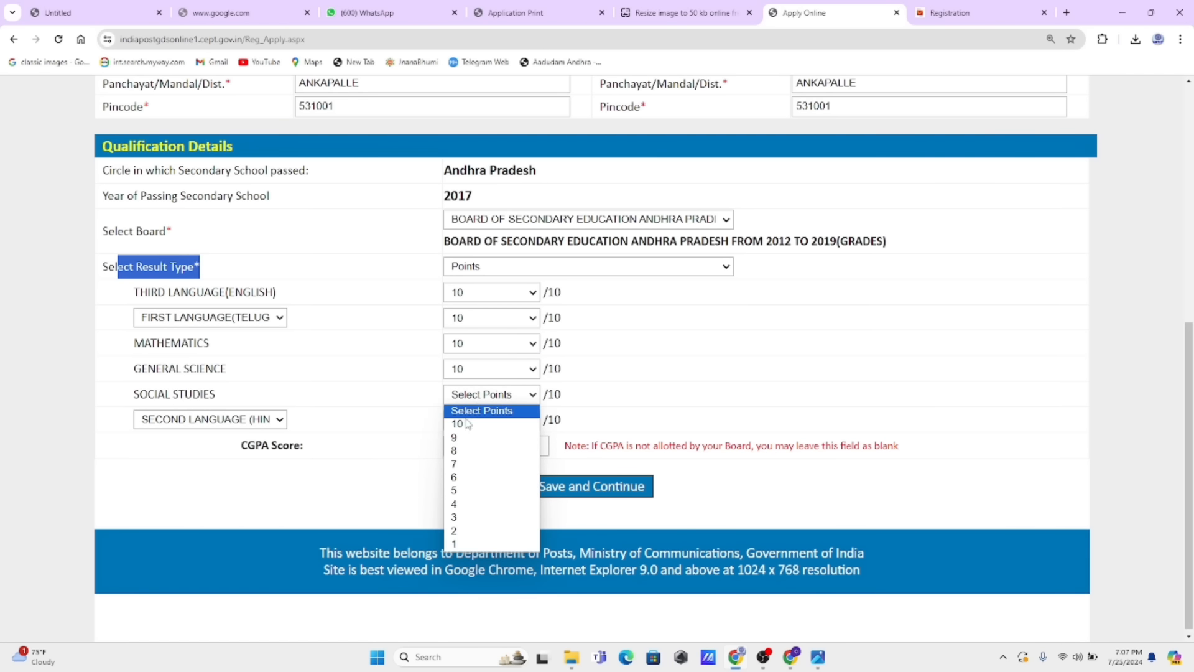
pyautogui.click(472, 421)
pyautogui.click(474, 421)
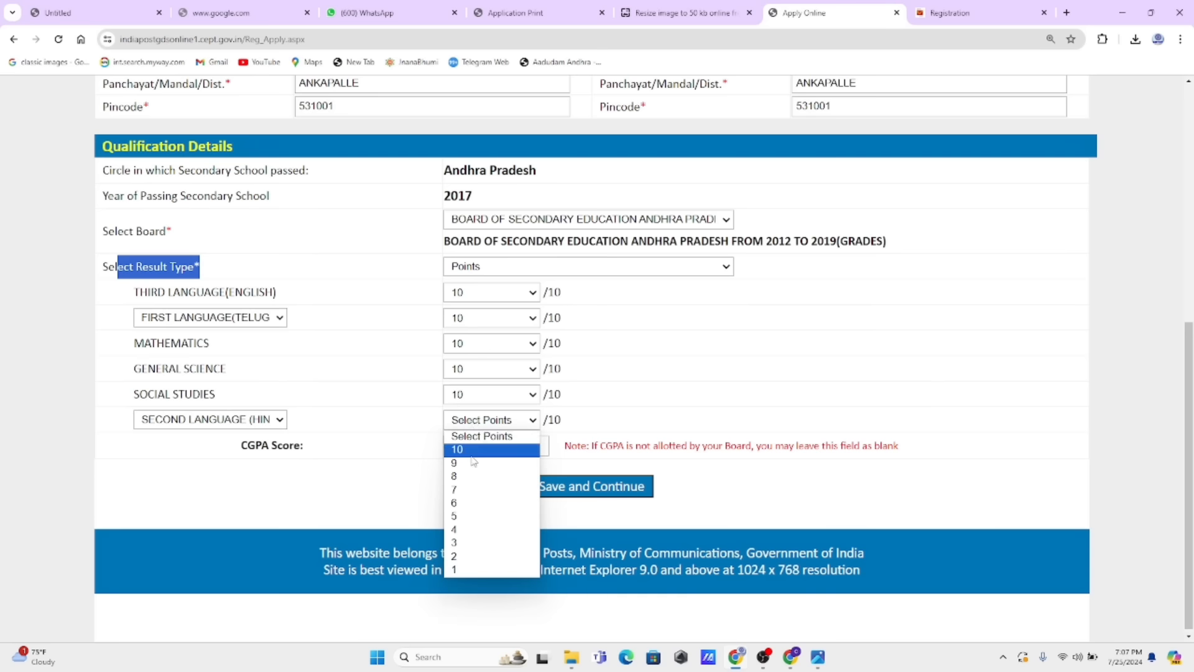
pyautogui.click(486, 454)
# Enter a CGPA score of 10.0 and save the qualification details
pyautogui.click(522, 448)
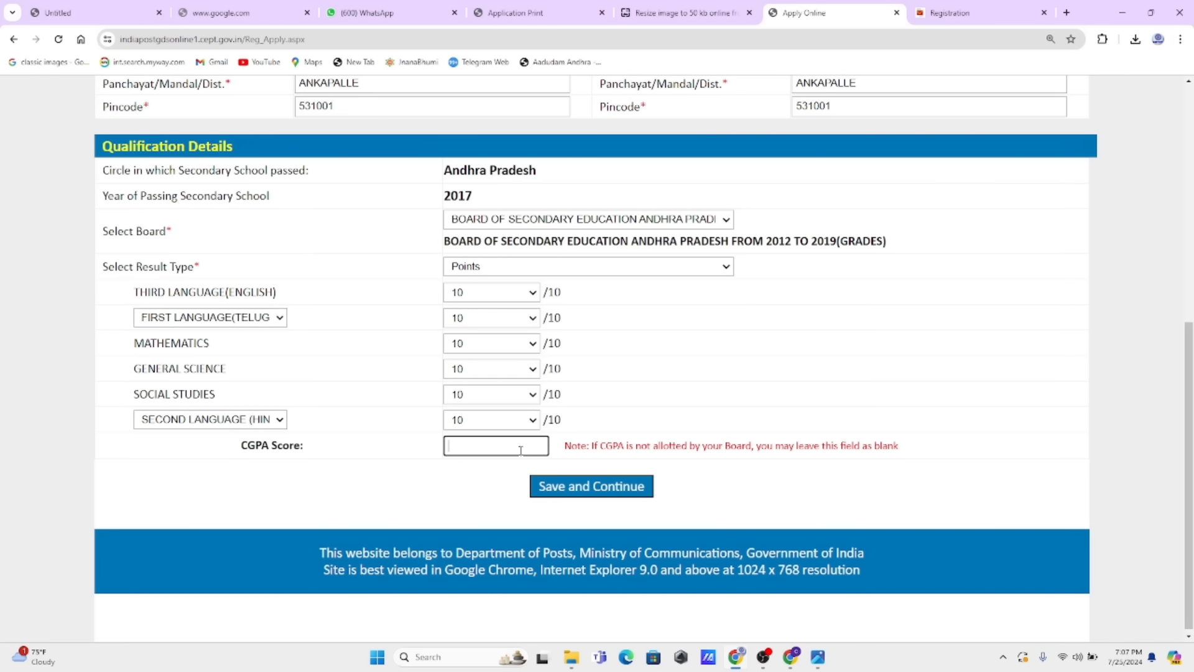
pyautogui.moveTo(250, 445); pyautogui.dragTo(411, 454)
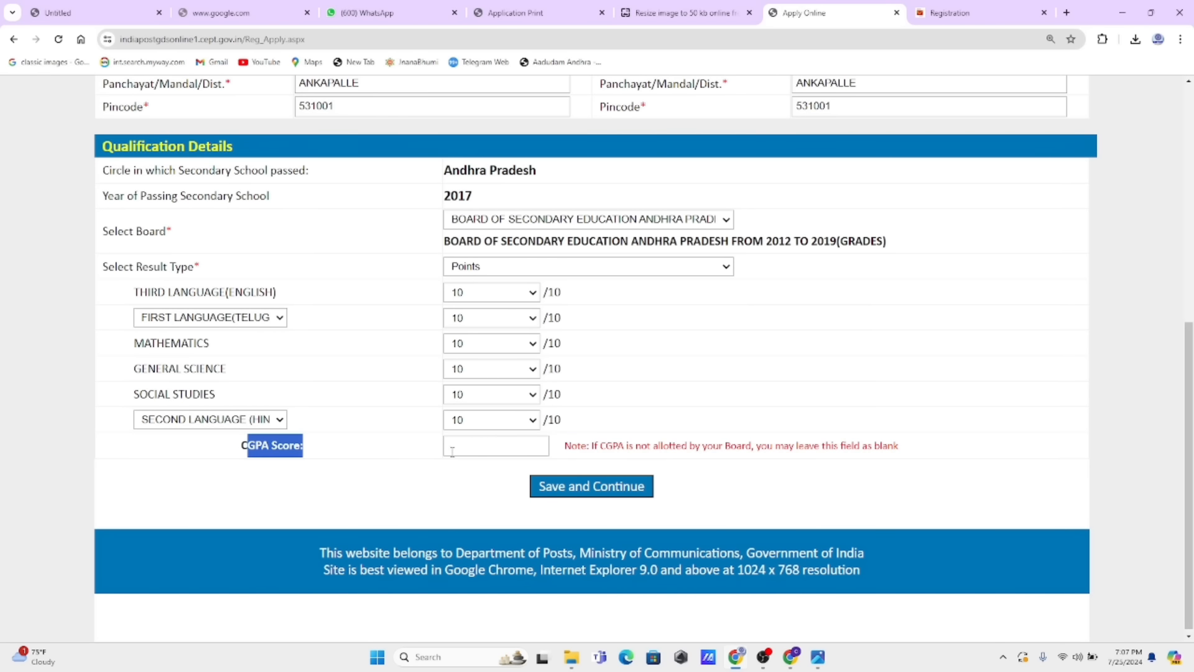
pyautogui.moveTo(565, 447); pyautogui.dragTo(764, 464)
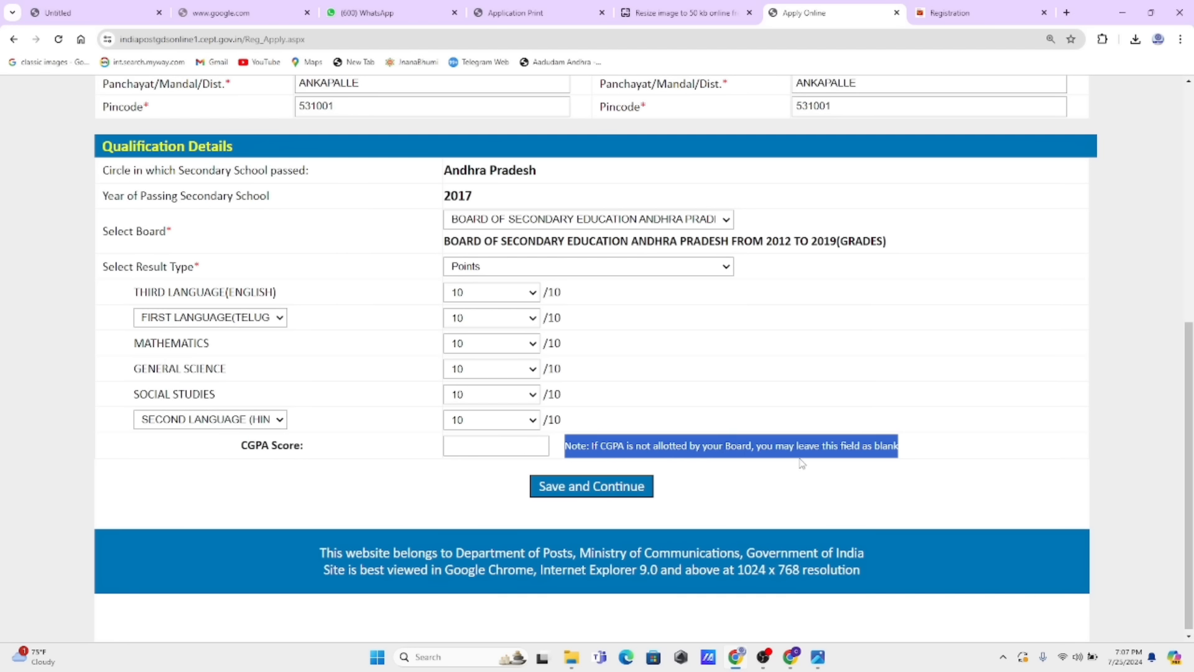
pyautogui.click(475, 445)
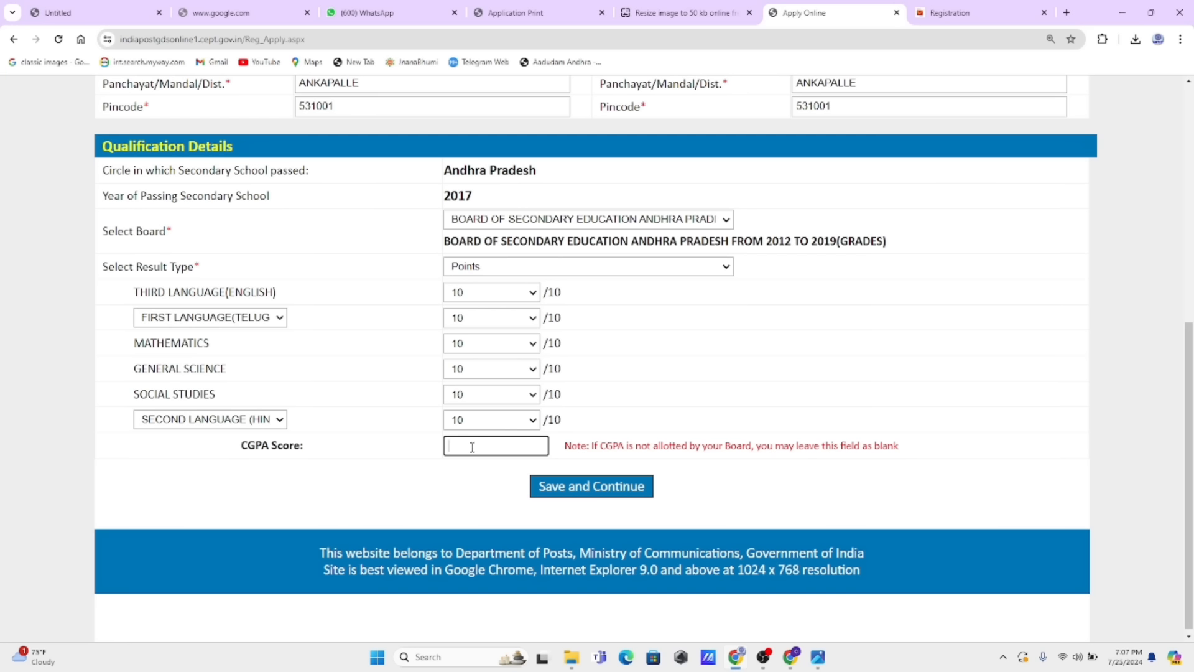
pyautogui.write('10.0')
pyautogui.click(607, 490)
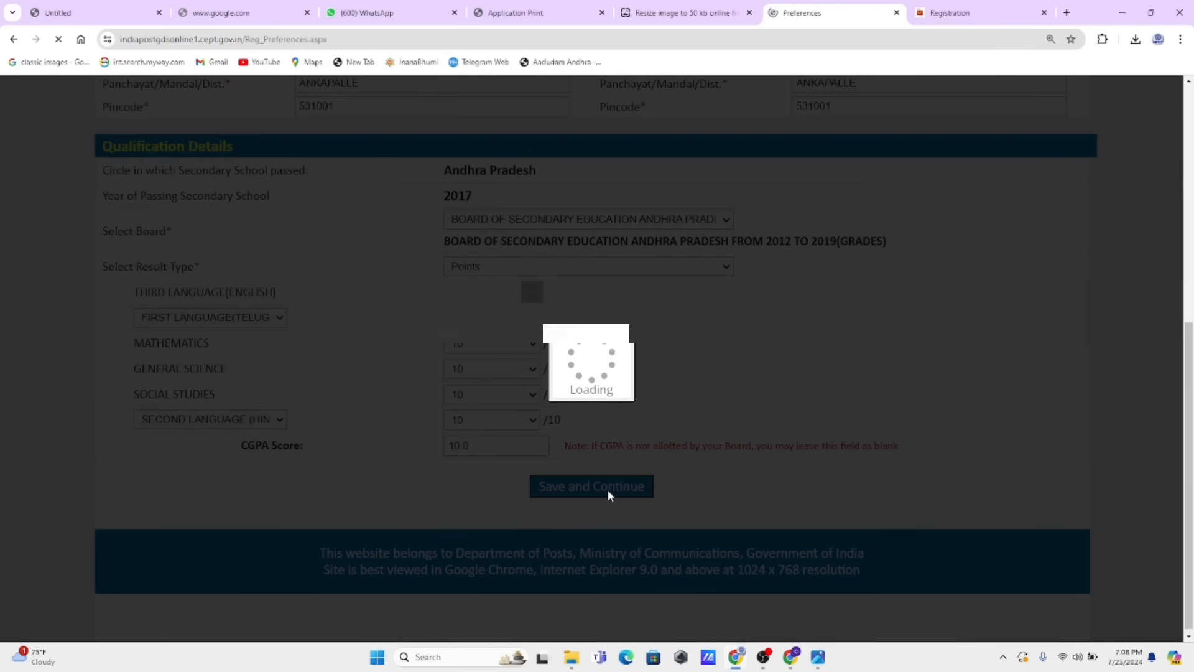
# Choose Visakhapatnam Division on the Preferences page to list its posts
pyautogui.scroll(-2, 679, 496)
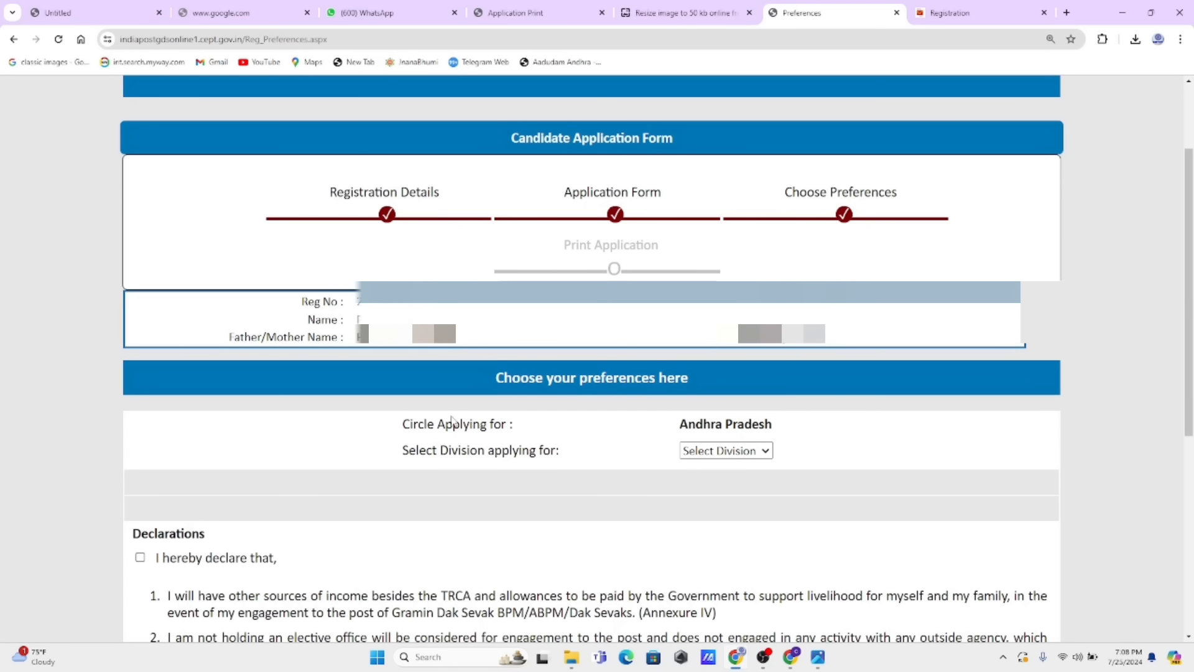
pyautogui.moveTo(401, 457); pyautogui.dragTo(511, 470)
pyautogui.click(701, 452)
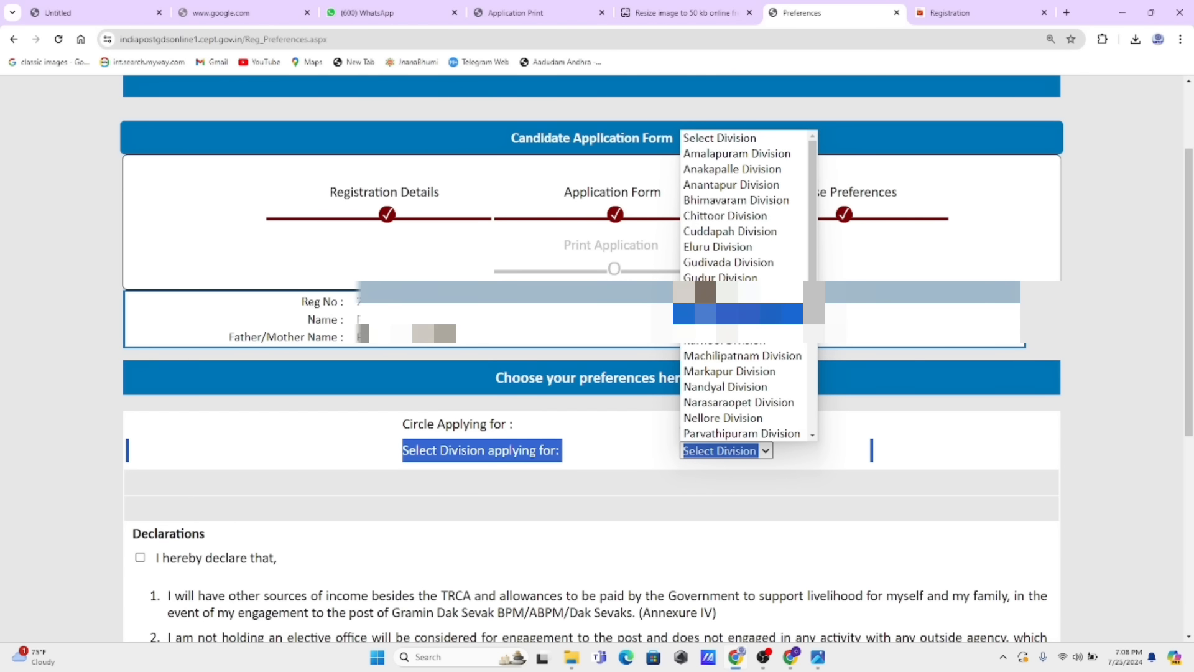
pyautogui.scroll(-3, 715, 292)
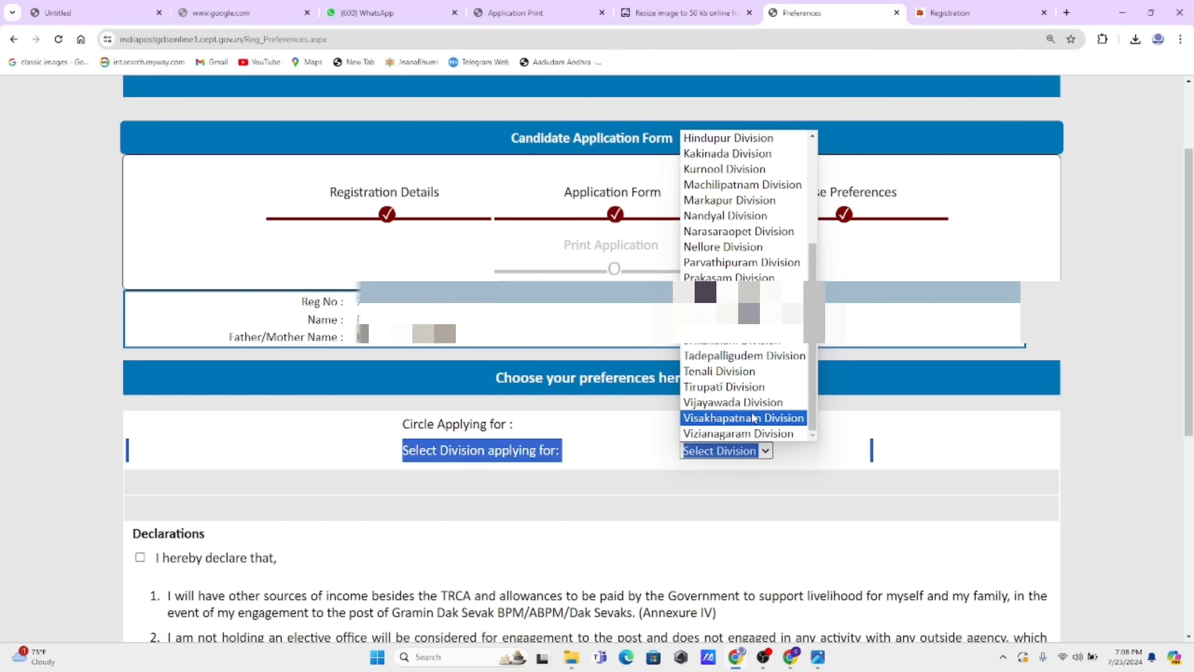
pyautogui.click(752, 418)
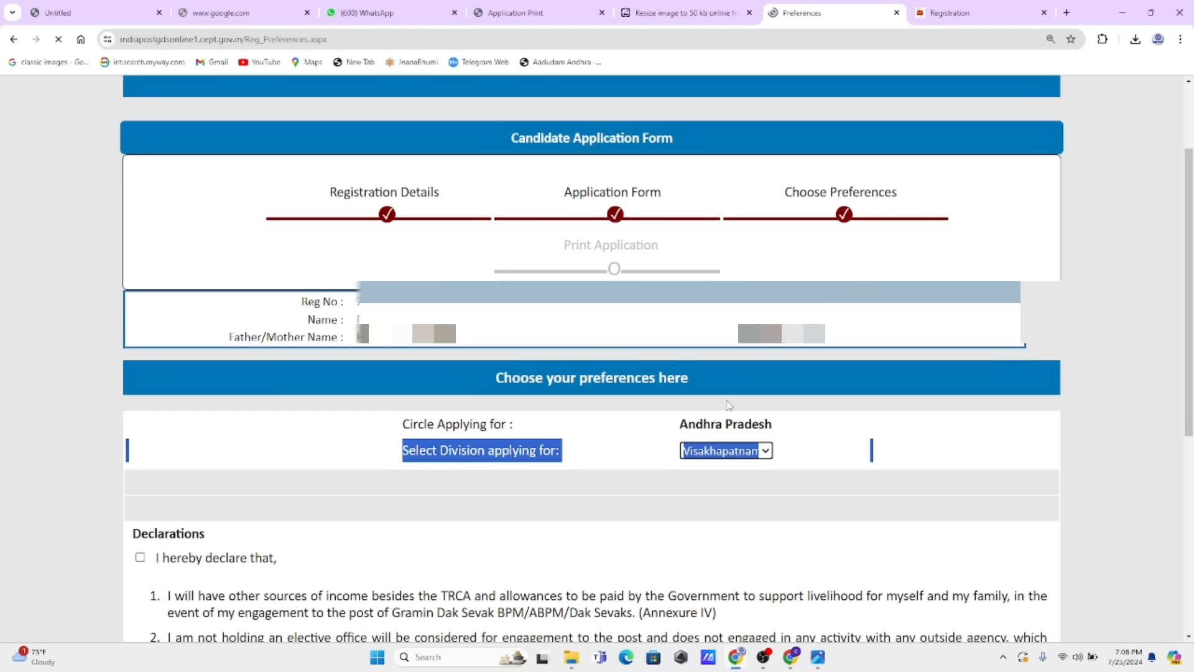
# Switch the division to Nellore Division and view its eligible posts
pyautogui.scroll(-2, 728, 405)
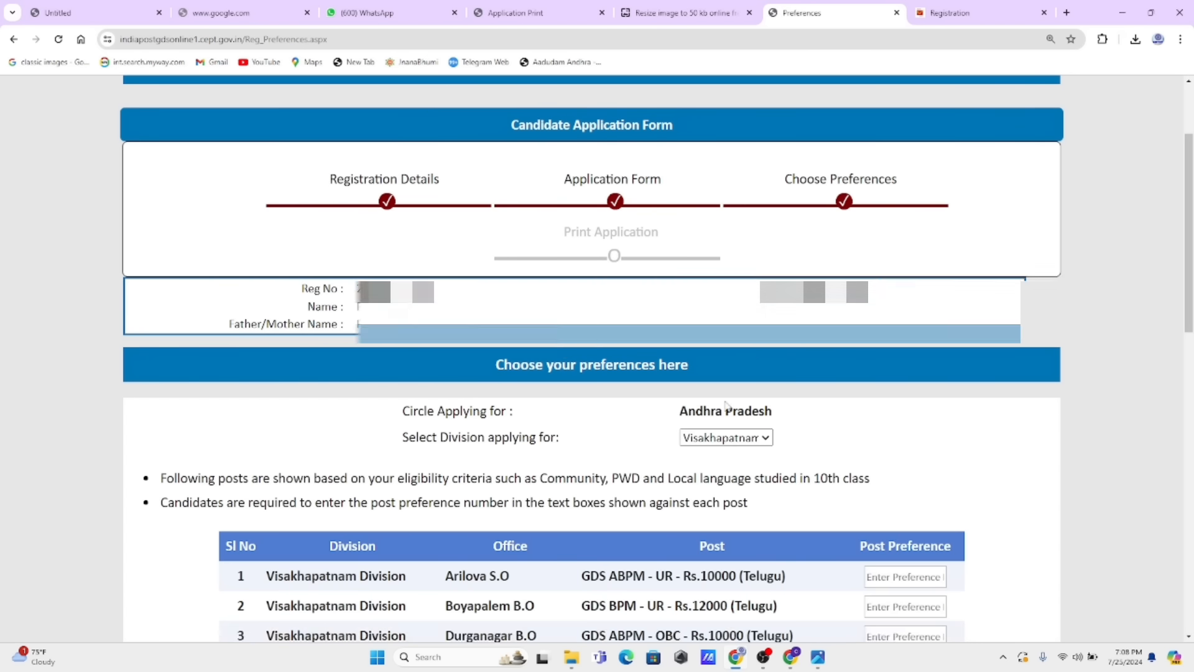
pyautogui.scroll(-3, 546, 387)
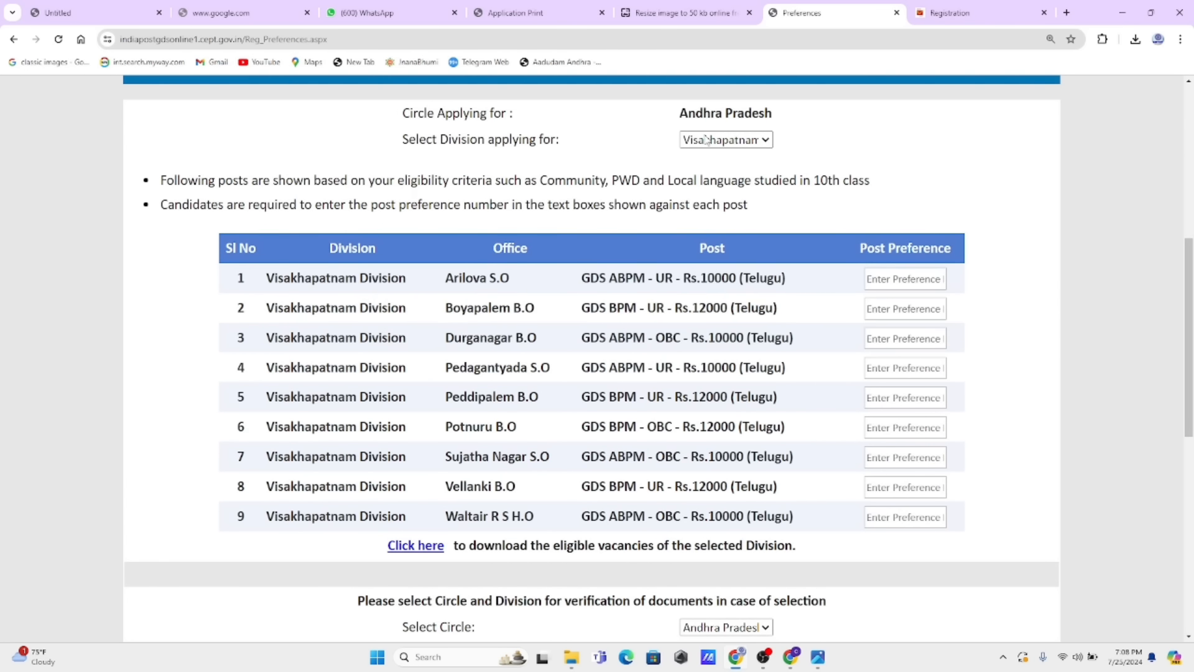
pyautogui.click(726, 139)
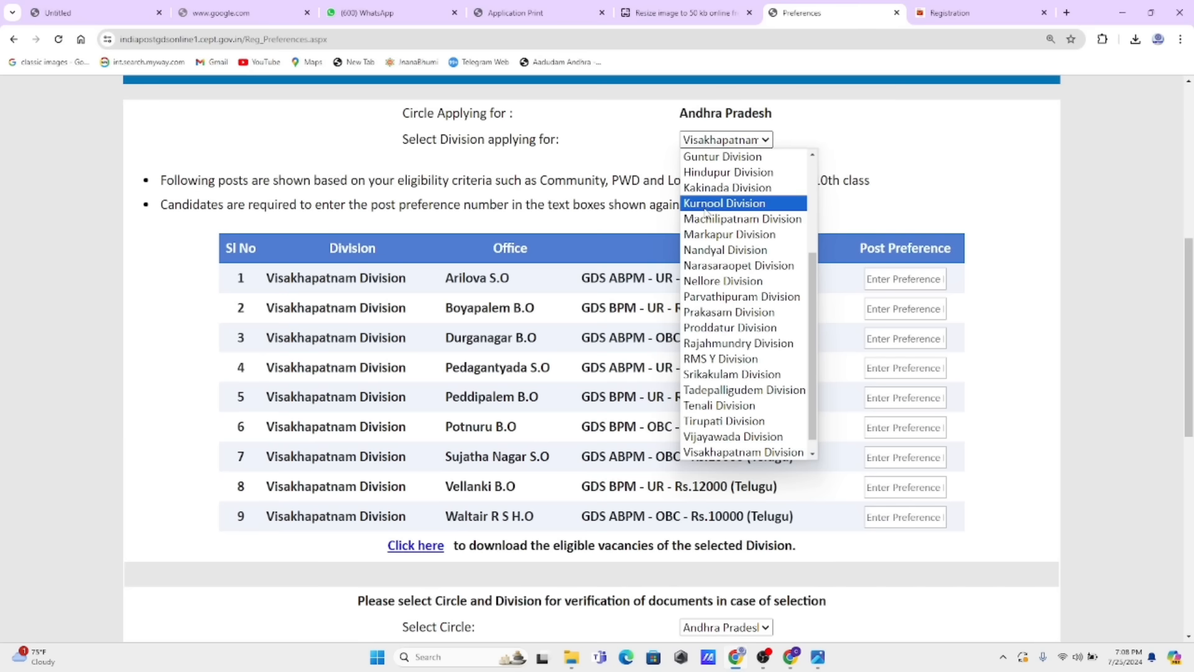
pyautogui.click(739, 281)
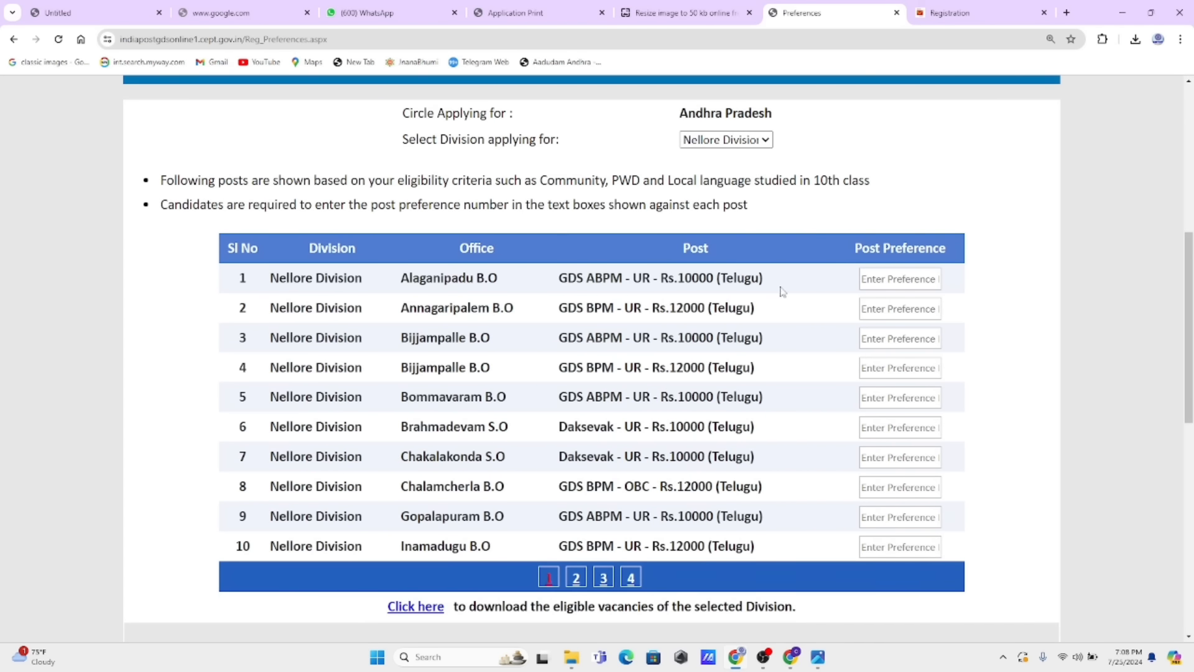
pyautogui.scroll(-1, 782, 291)
# On page 2, rank Jammalapalem, Kamireddypadu, Kavali Bazar, Kavali H.O and Kondameedikondur as preferences 1–5
pyautogui.click(577, 516)
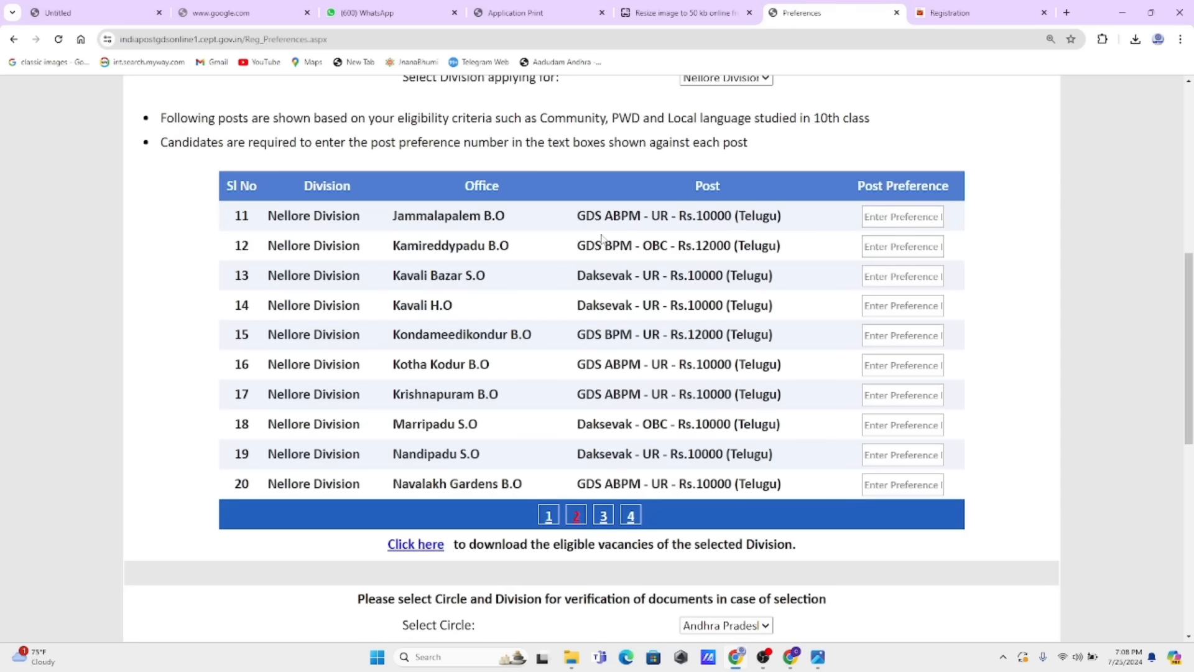
pyautogui.moveTo(580, 280); pyautogui.dragTo(754, 306)
pyautogui.moveTo(595, 336); pyautogui.dragTo(767, 380)
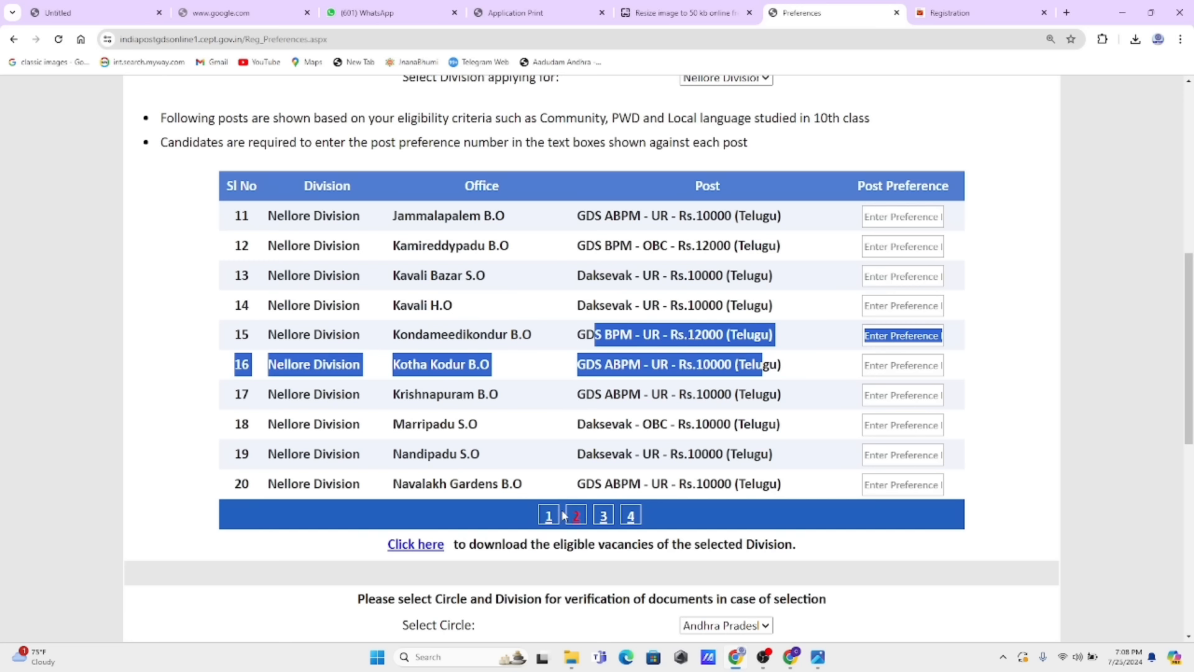
pyautogui.click(872, 215)
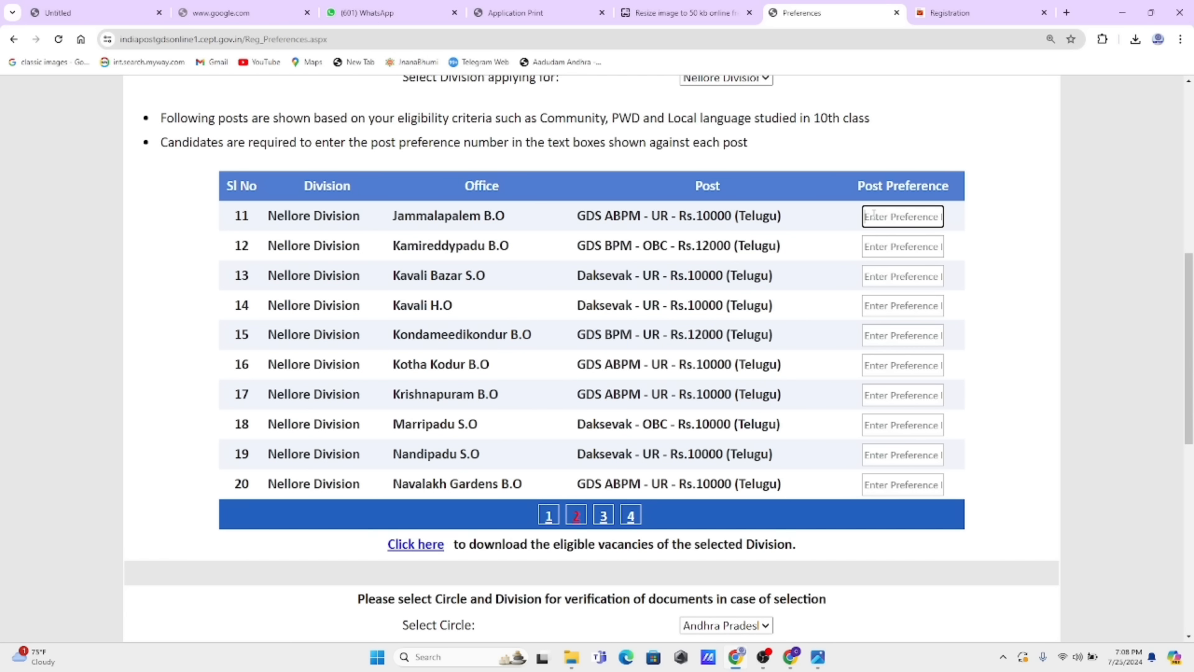
pyautogui.write('1')
pyautogui.click(877, 246)
pyautogui.write('2')
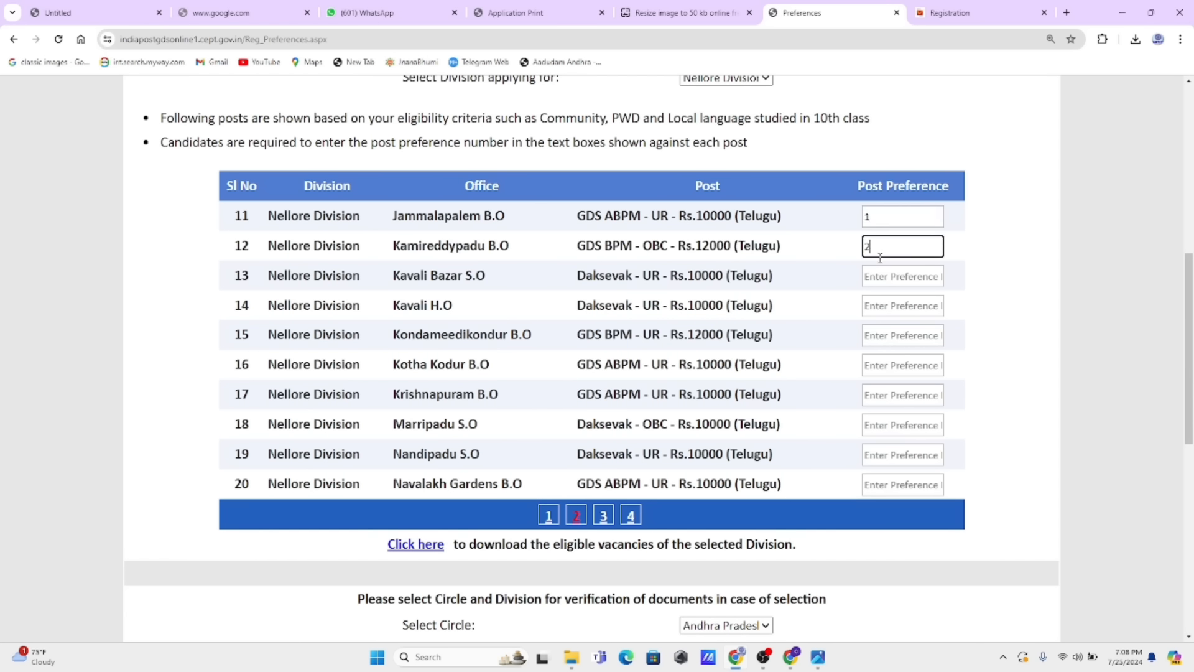
pyautogui.click(878, 275)
pyautogui.write('3')
pyautogui.click(879, 307)
pyautogui.write('4')
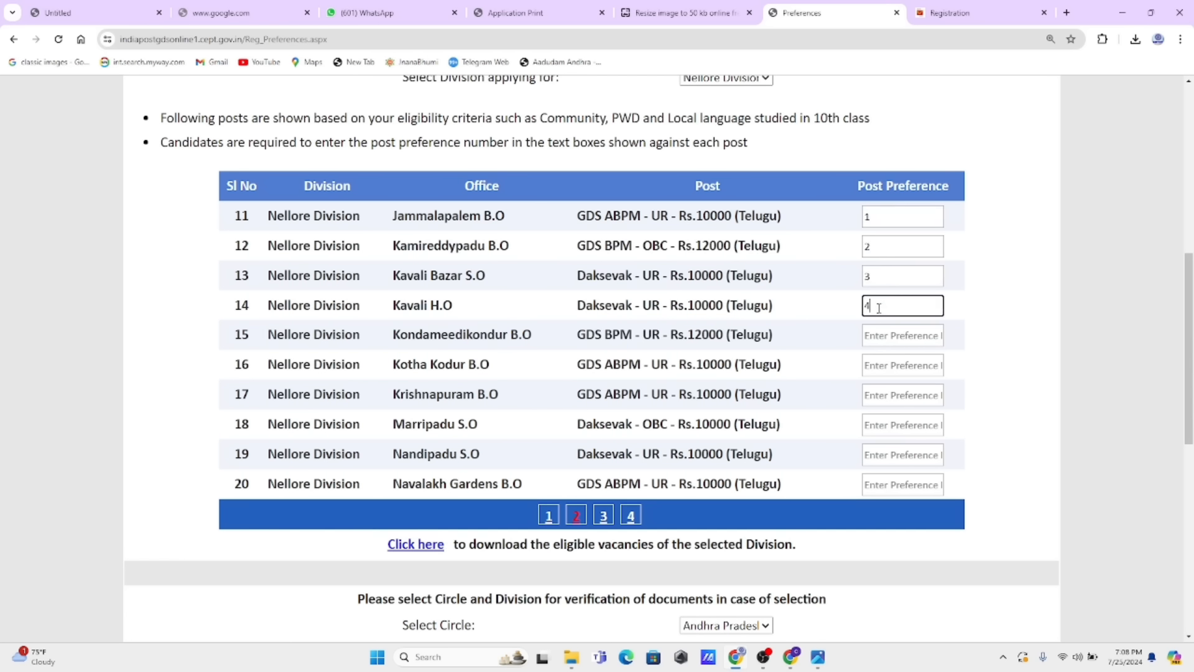
pyautogui.click(883, 335)
pyautogui.write('5')
# Rank Kotha Kodur, Krishnapuram, Marripadu, Nandipadu and Navalakh Gardens as preferences 6–10
pyautogui.click(885, 365)
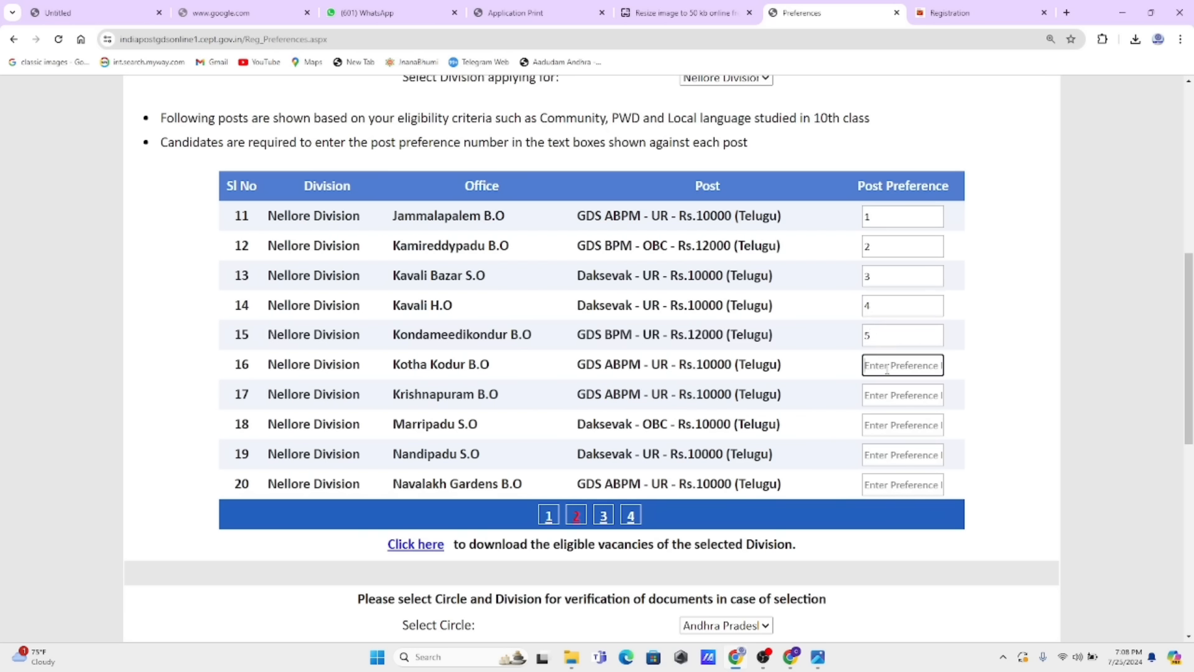
pyautogui.write('6')
pyautogui.click(891, 393)
pyautogui.write('7')
pyautogui.click(891, 424)
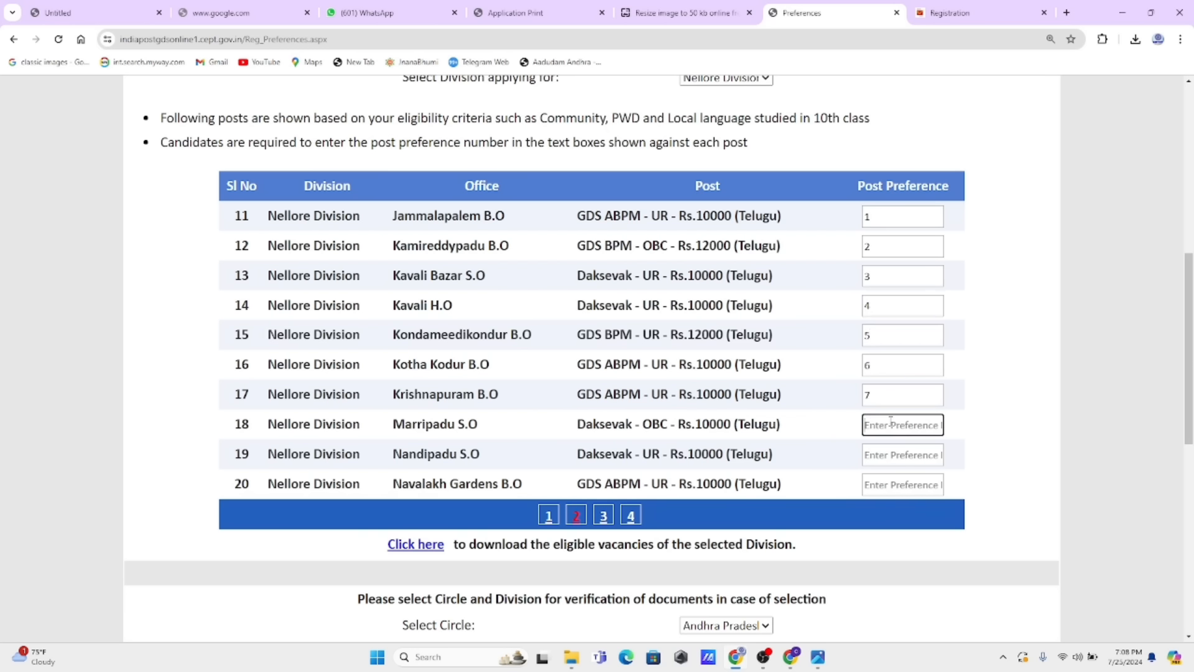
pyautogui.write('8')
pyautogui.click(887, 454)
pyautogui.write('9')
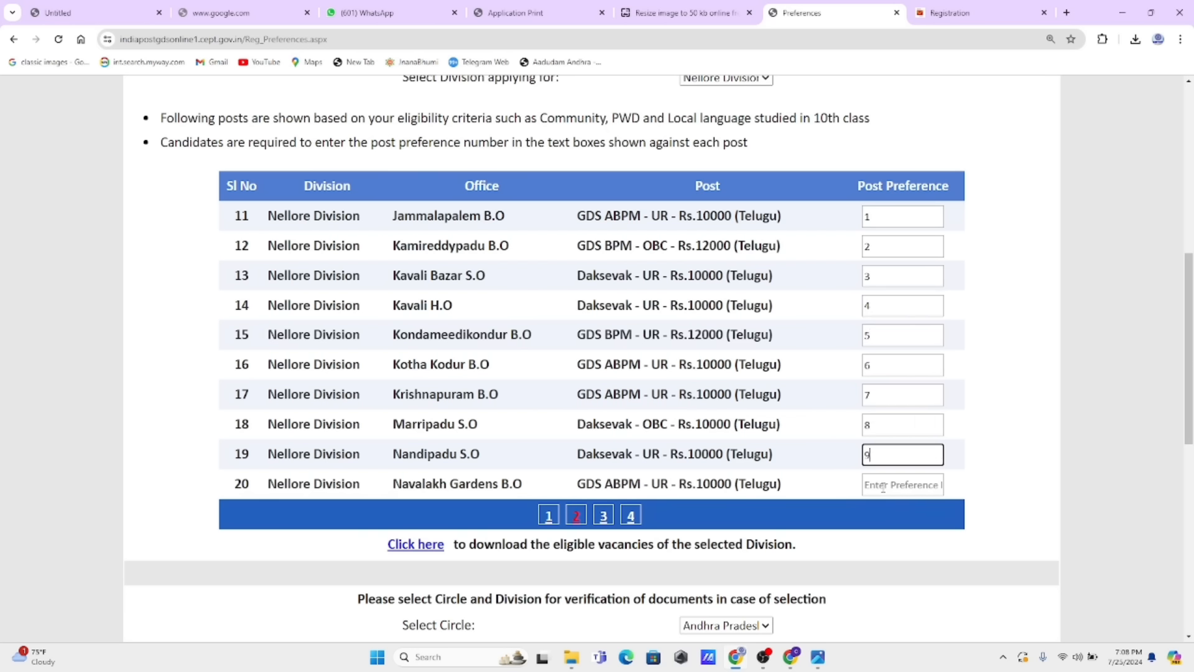
pyautogui.click(883, 488)
pyautogui.write('10')
# On page 3, rank Northrajupalem S.O, Padamatipalem B.O and Peda Kandla B.O as preferences 11–13
pyautogui.click(602, 516)
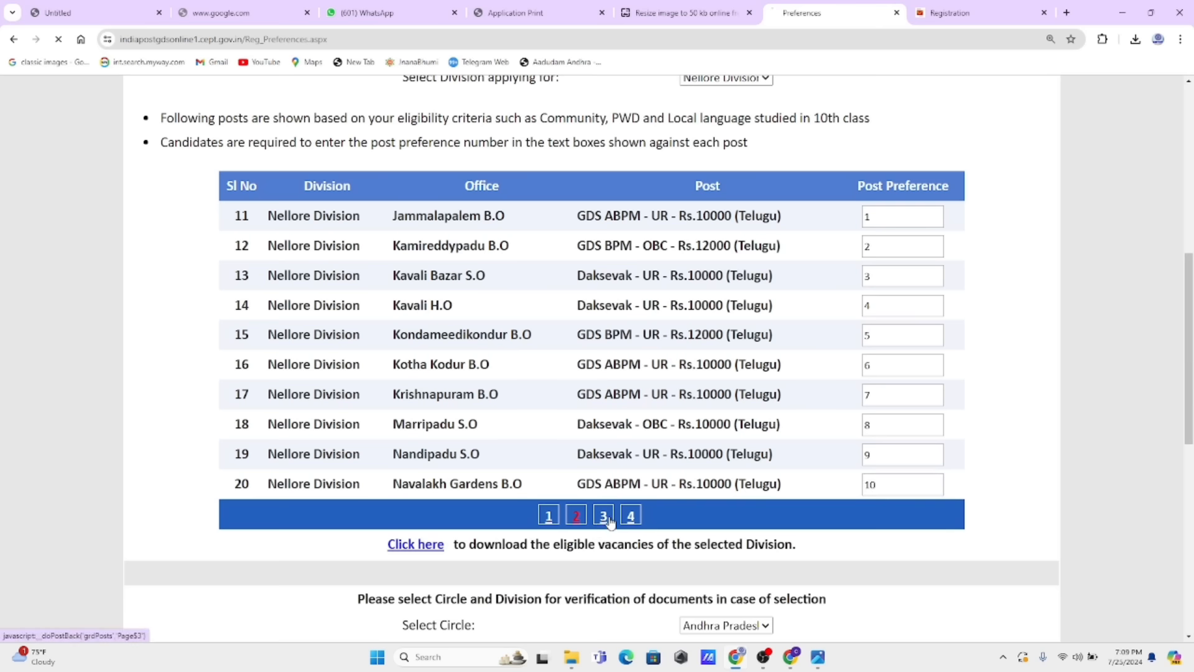
pyautogui.click(920, 220)
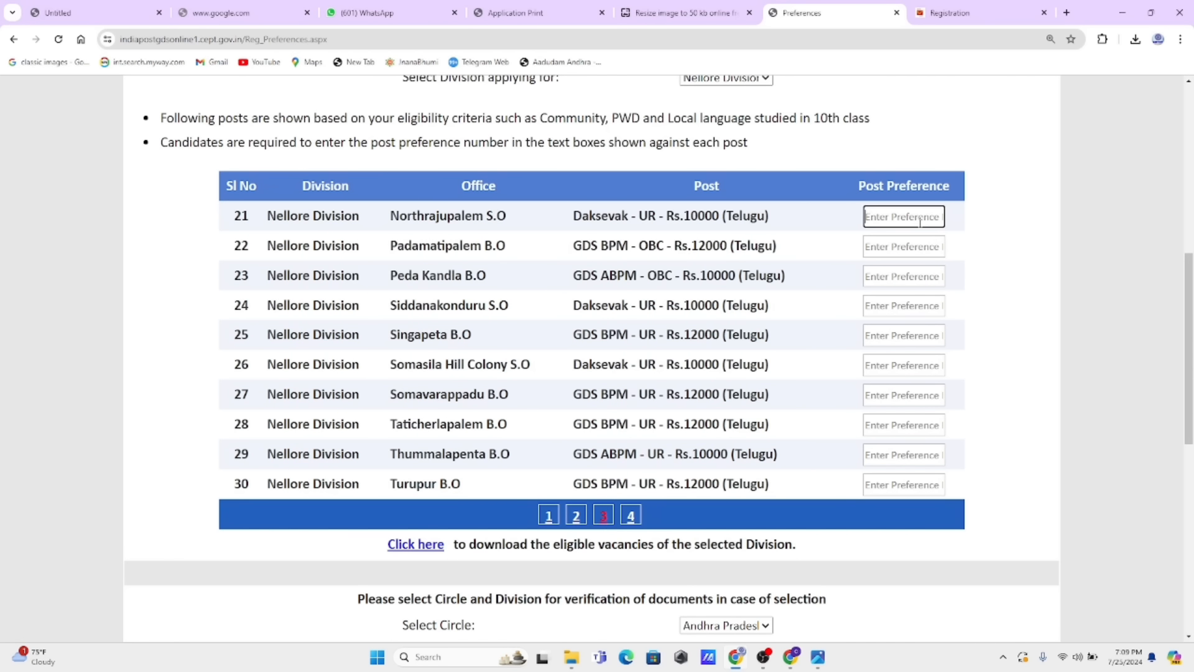
pyautogui.write('11')
pyautogui.click(909, 244)
pyautogui.write('12')
pyautogui.click(890, 278)
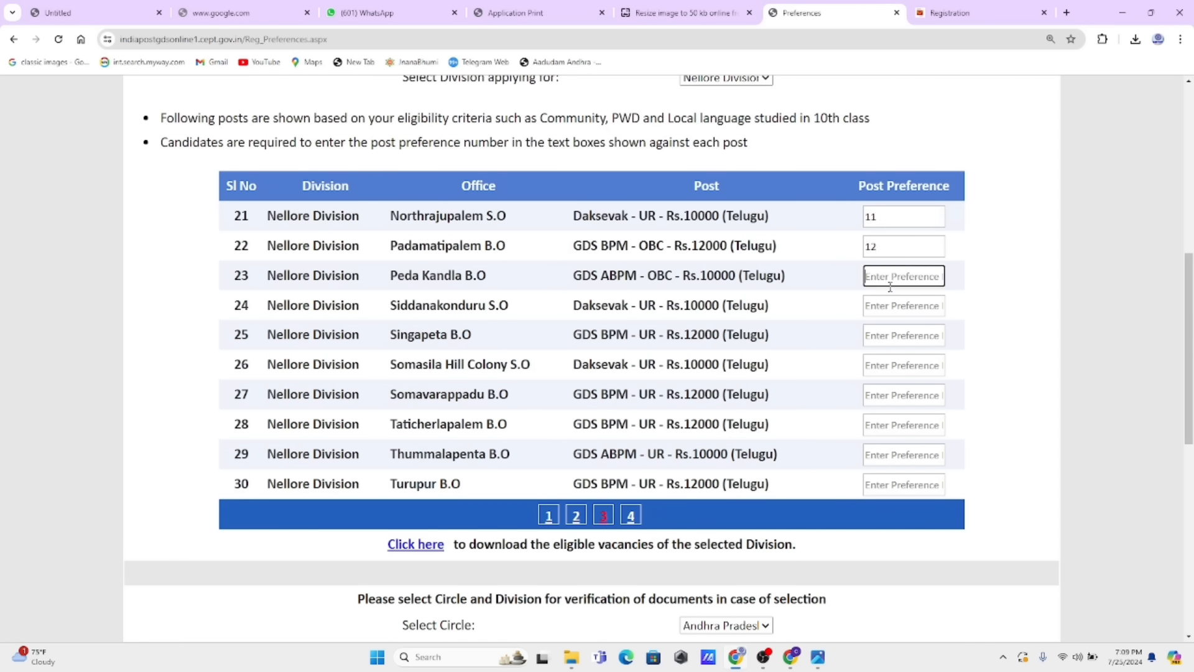
pyautogui.write('13')
# Show page 4 of Nellore Division posts, entries 31–34
pyautogui.click(628, 515)
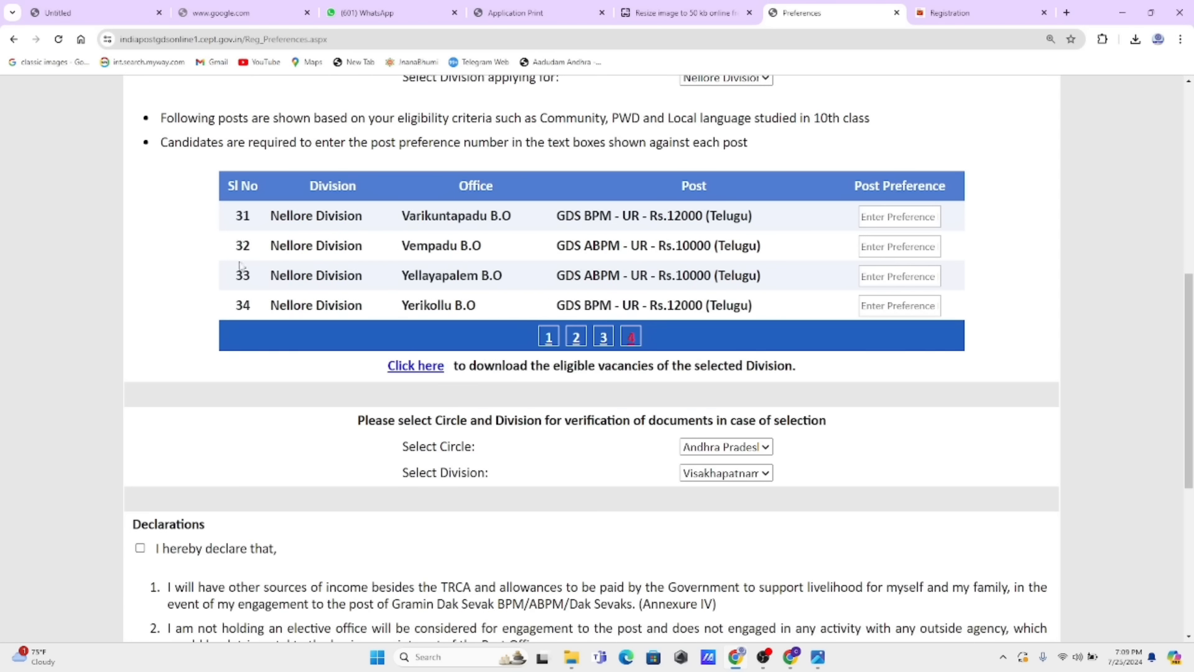
pyautogui.moveTo(243, 305); pyautogui.dragTo(399, 275)
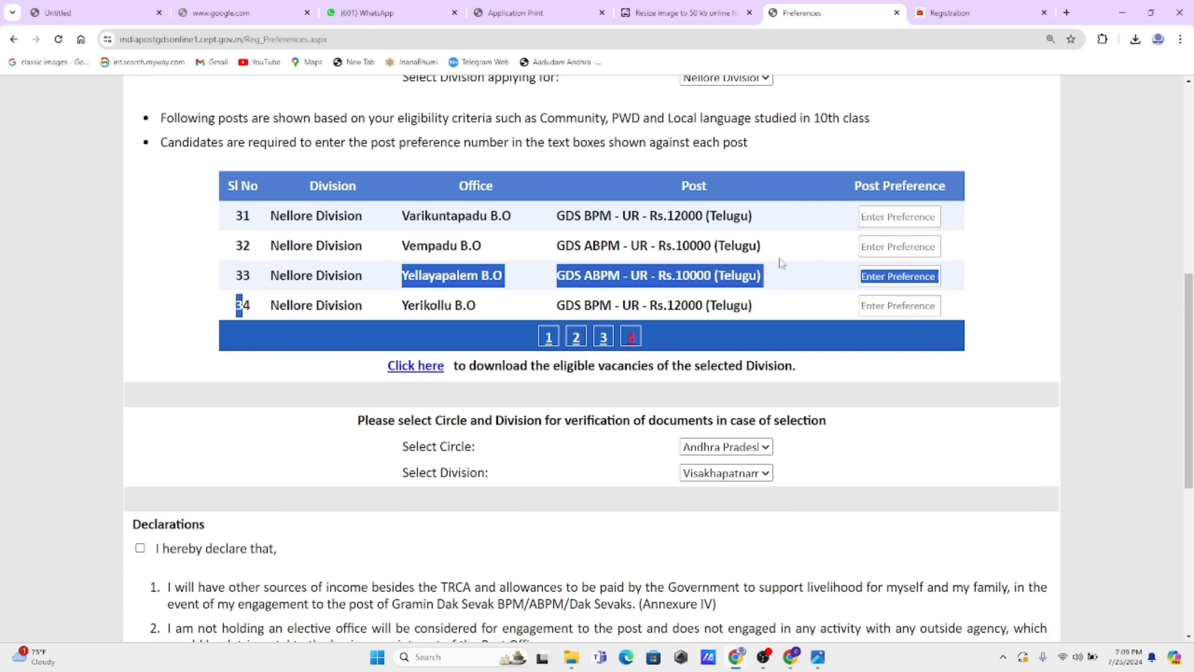
pyautogui.scroll(1, 741, 159)
# Switch the division applied for from Nellore to Visakhapatnam Division
pyautogui.click(737, 140)
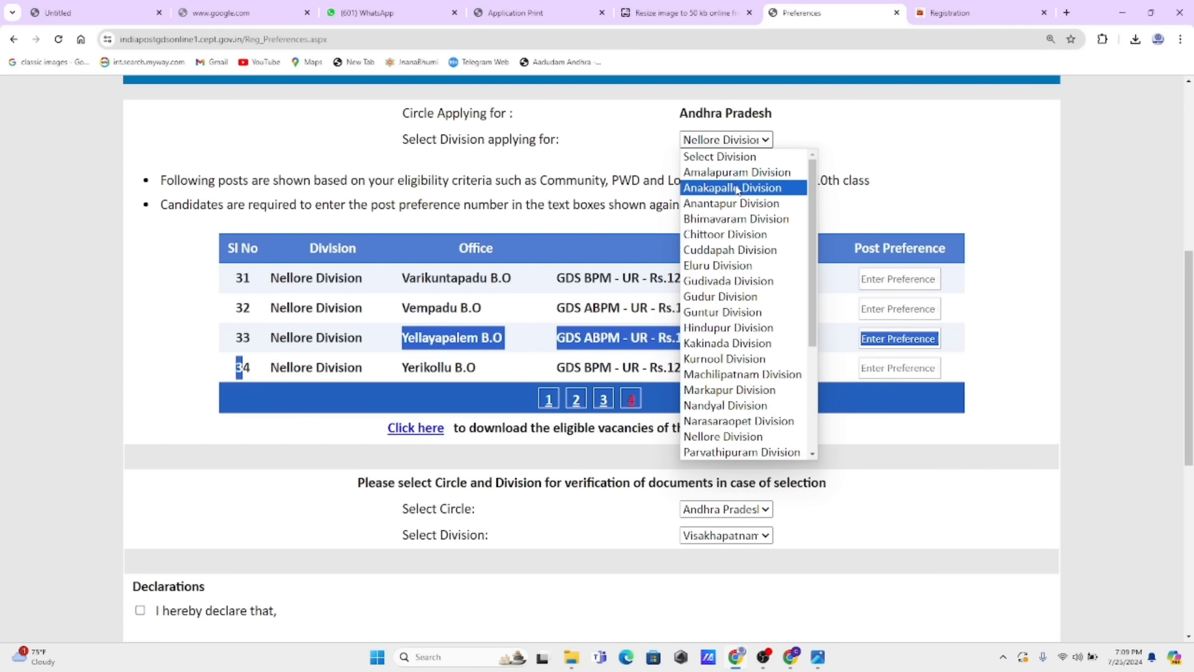
pyautogui.click(737, 190)
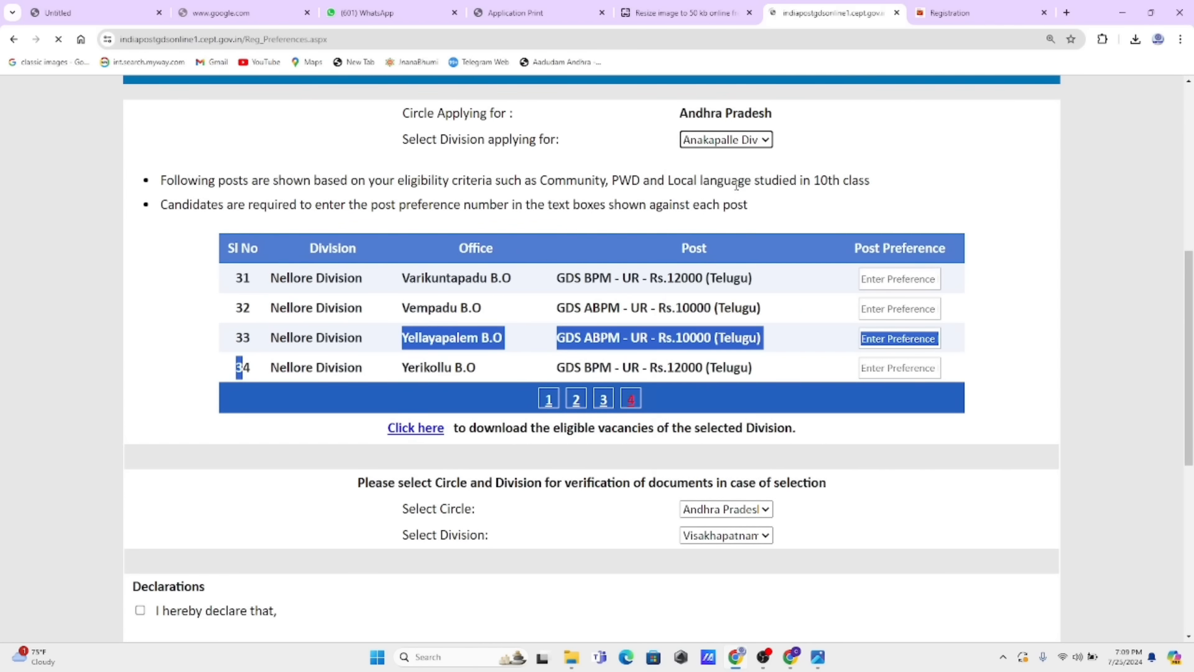
pyautogui.click(713, 142)
pyautogui.scroll(-4, 723, 255)
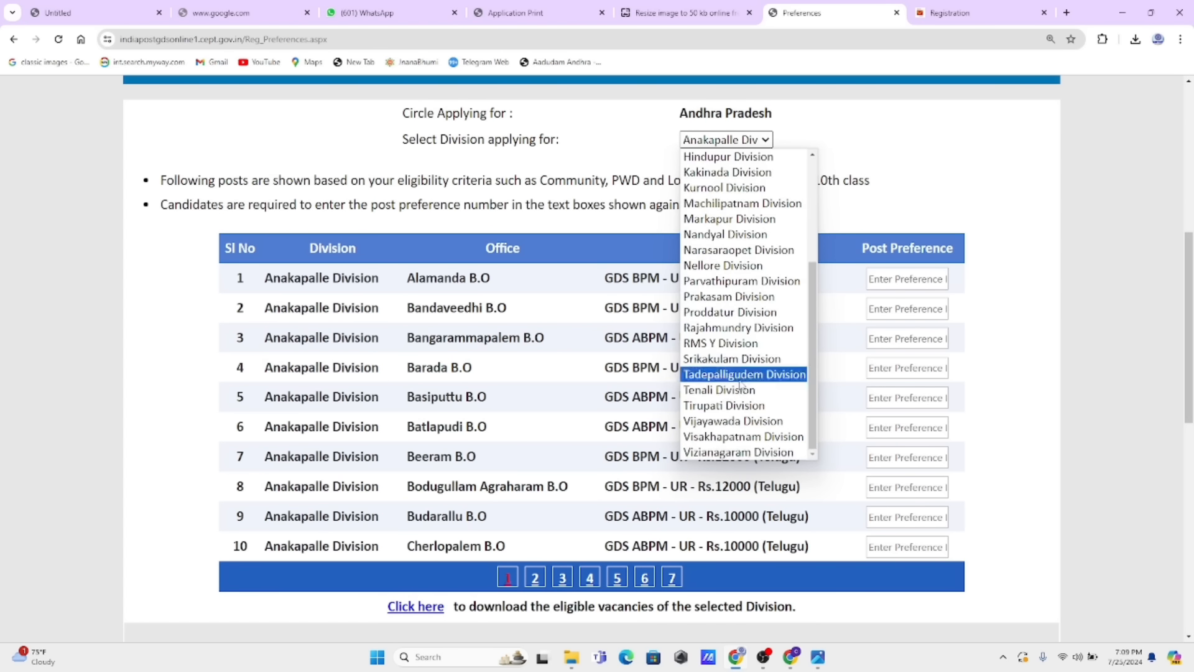
pyautogui.click(741, 434)
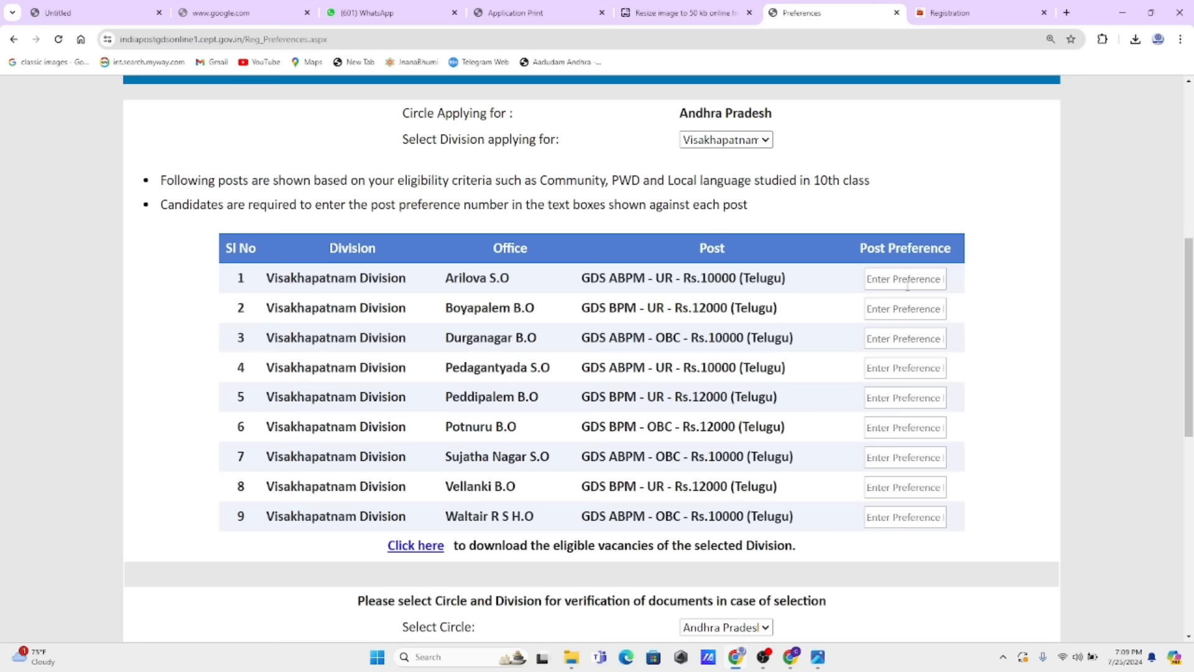
# Rank Arilova S.O, Boyapalem B.O, Durganagar B.O and Pedagantyada S.O as preferences 1–4
pyautogui.click(907, 286)
pyautogui.write('1')
pyautogui.click(898, 314)
pyautogui.write('2')
pyautogui.click(887, 344)
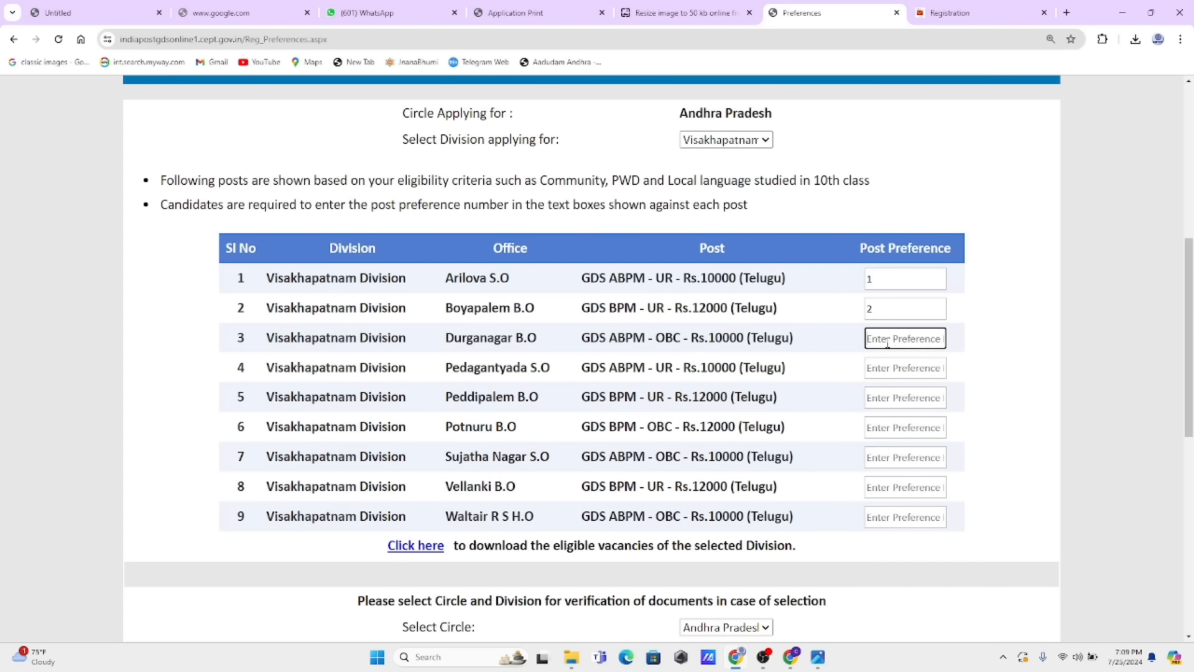
pyautogui.write('3')
pyautogui.click(887, 370)
pyautogui.write('4')
# Rank Peddipalem, Potnuru, Sujatha Nagar and Vellanki as preferences 5–8, moving to Waltair R S H.O
pyautogui.click(881, 402)
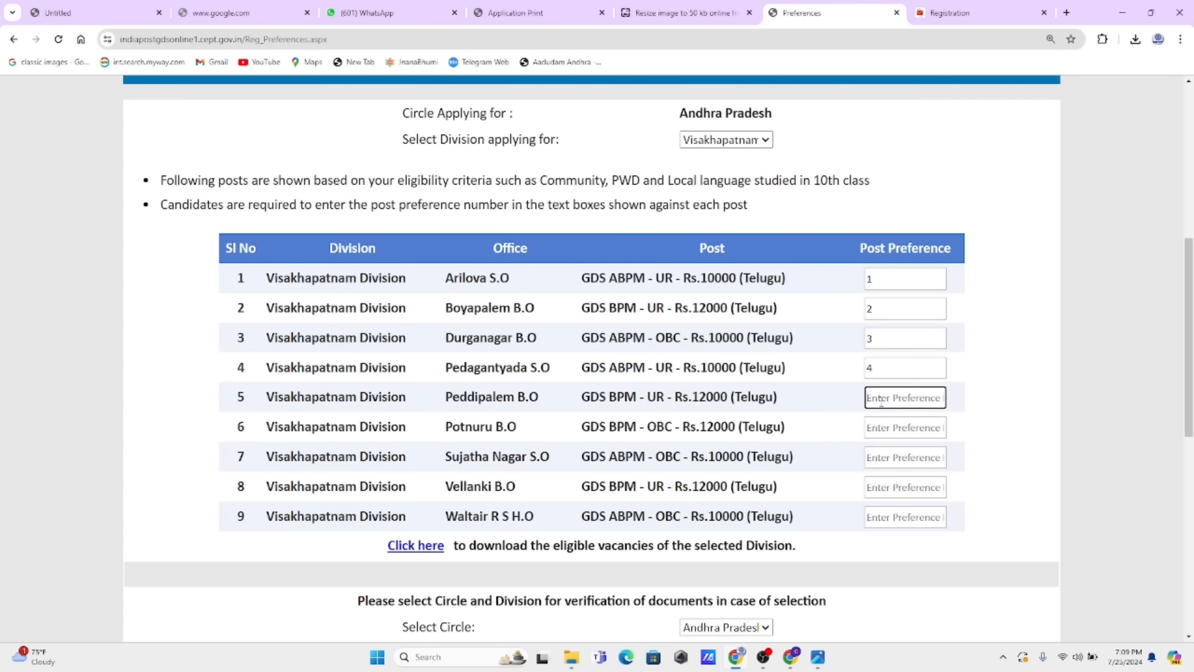
pyautogui.write('5')
pyautogui.click(878, 429)
pyautogui.write('6')
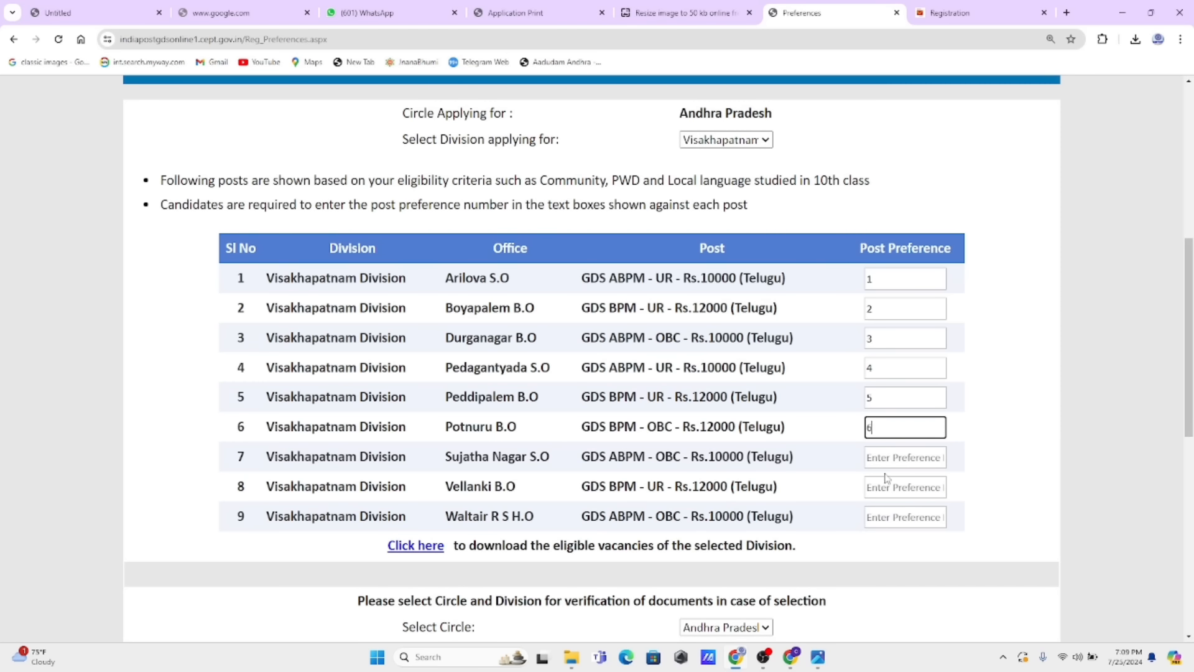
pyautogui.click(887, 460)
pyautogui.write('7')
pyautogui.click(891, 486)
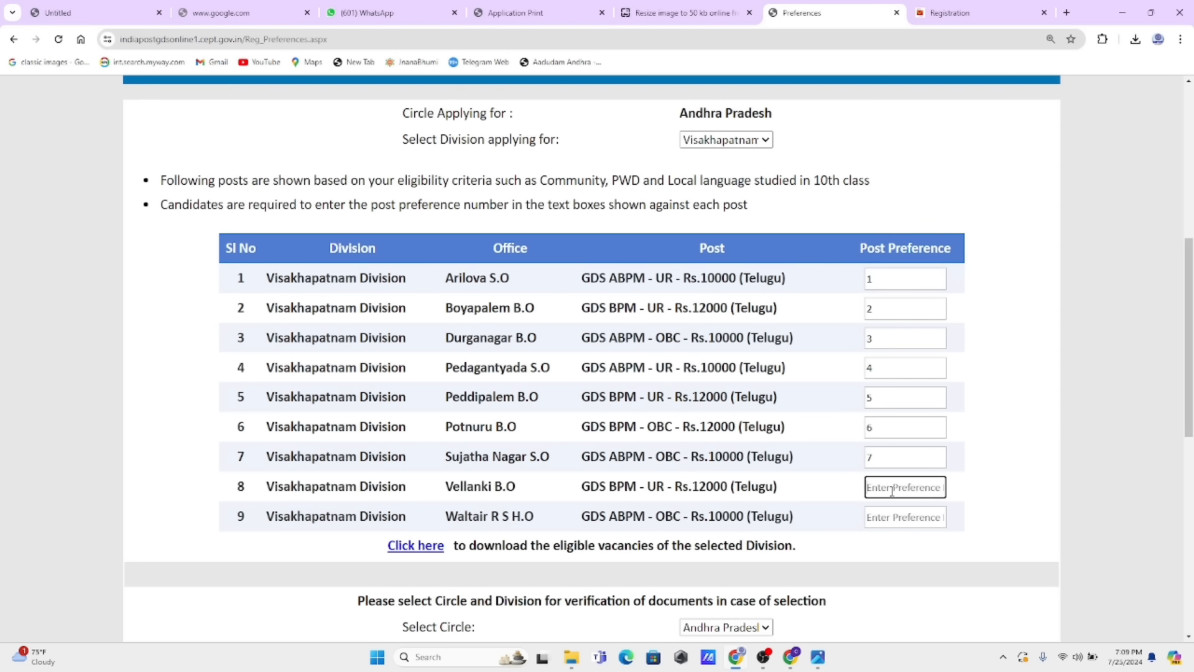
pyautogui.write('8')
pyautogui.click(890, 516)
# Give Waltair R S H.O preference 9 and tick the 'I hereby declare that' declaration
pyautogui.write('9')
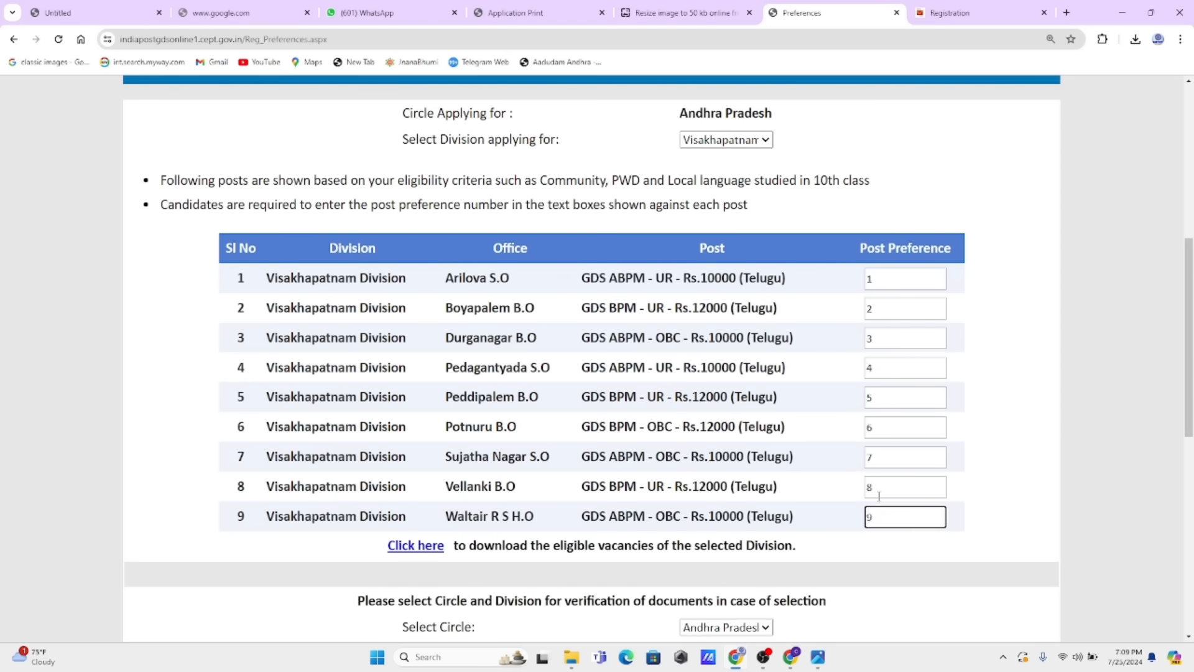
pyautogui.scroll(-7, 848, 487)
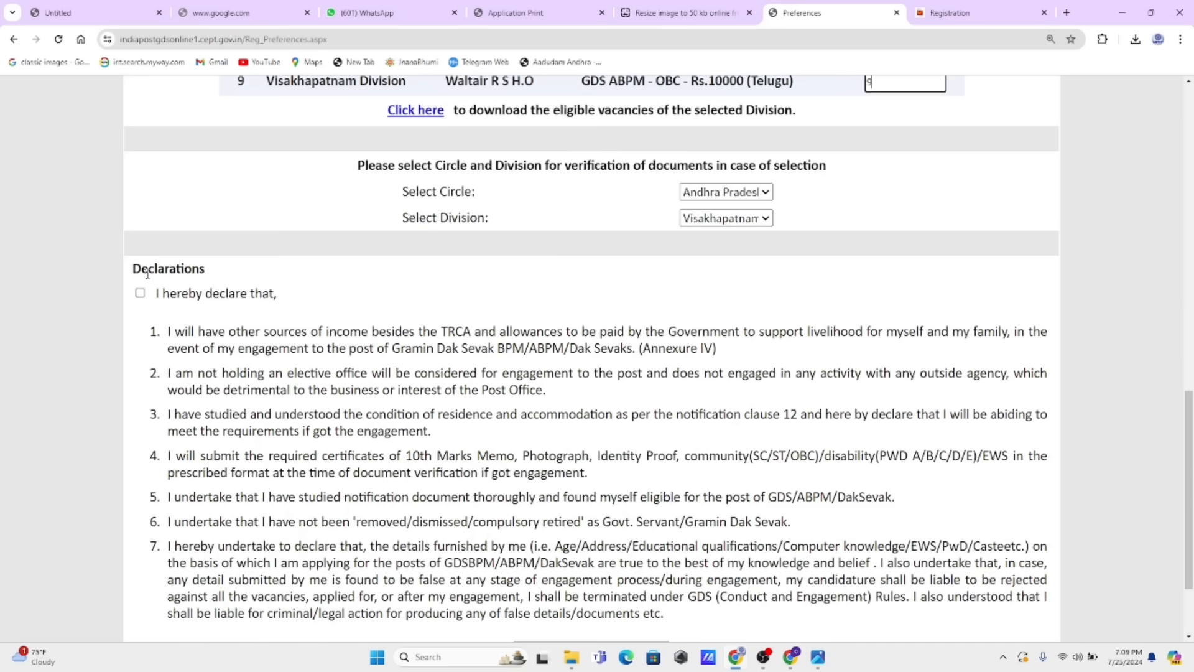
pyautogui.click(141, 294)
# Review the declaration items and submit with Save & Proceed, reaching the success message
pyautogui.scroll(-2, 384, 348)
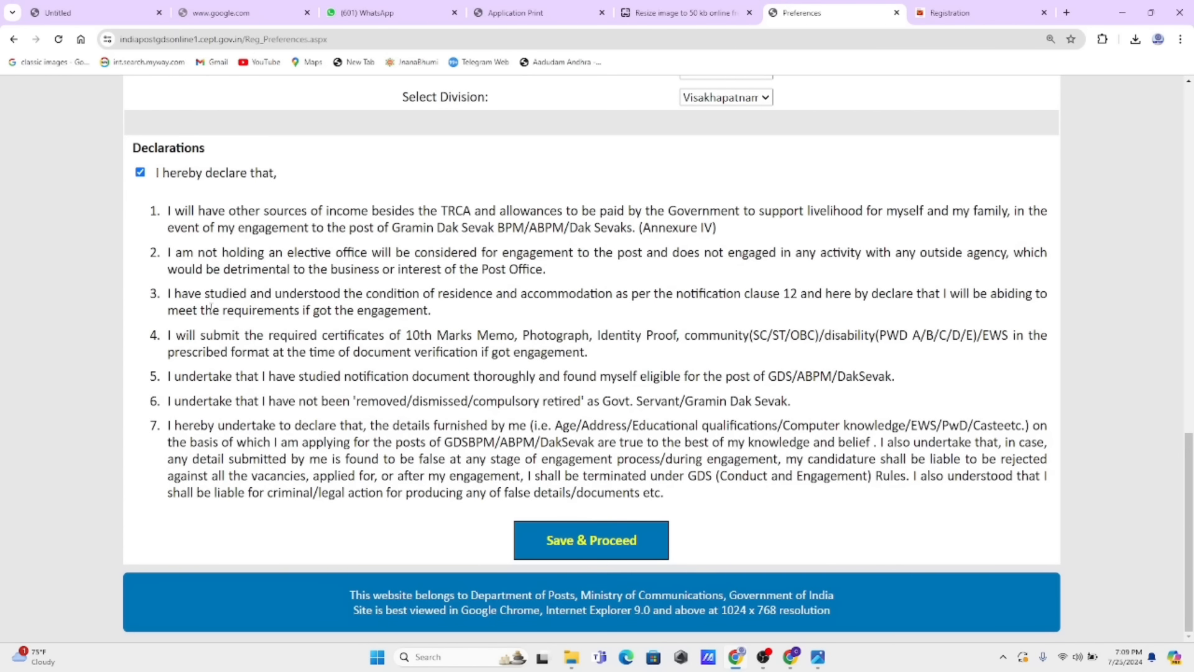
pyautogui.moveTo(176, 252); pyautogui.dragTo(578, 495)
pyautogui.click(602, 547)
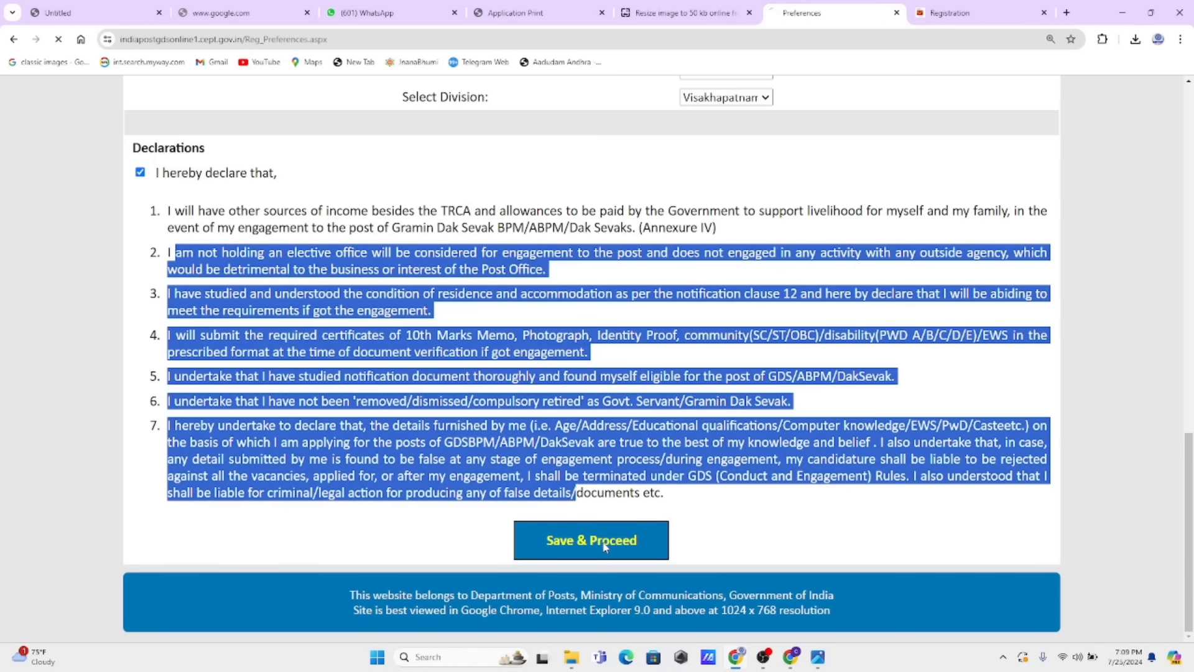
pyautogui.moveTo(474, 90); pyautogui.dragTo(589, 101)
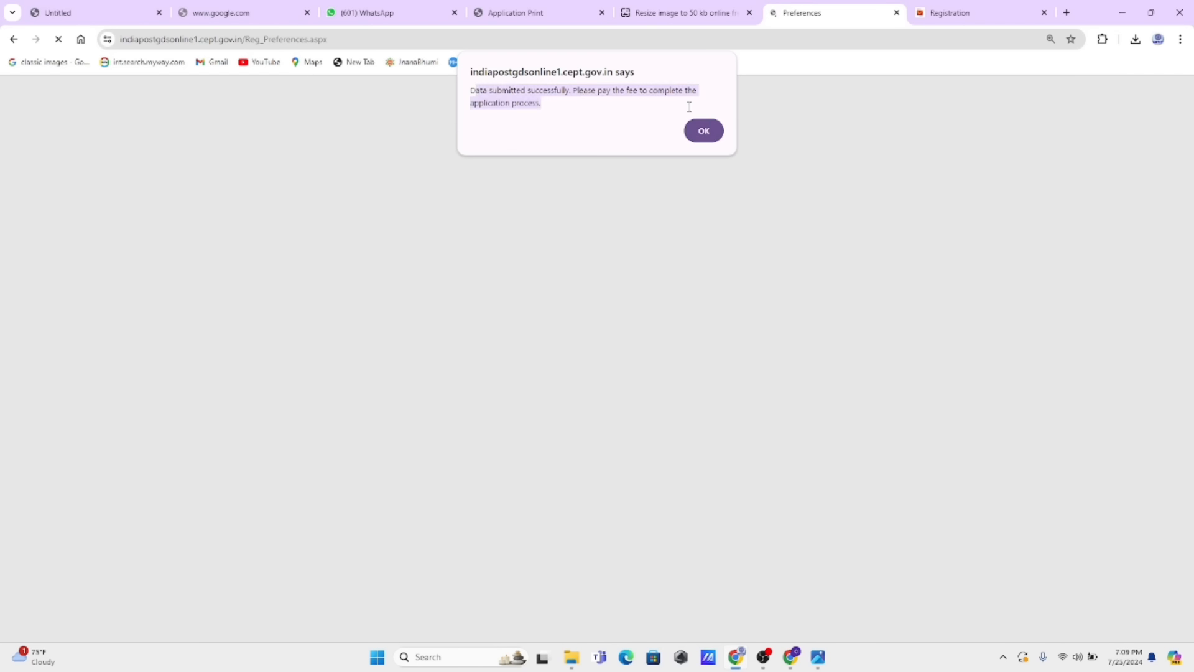
# Dismiss the submission success alert and acknowledge the no-refund fee warning
pyautogui.click(699, 139)
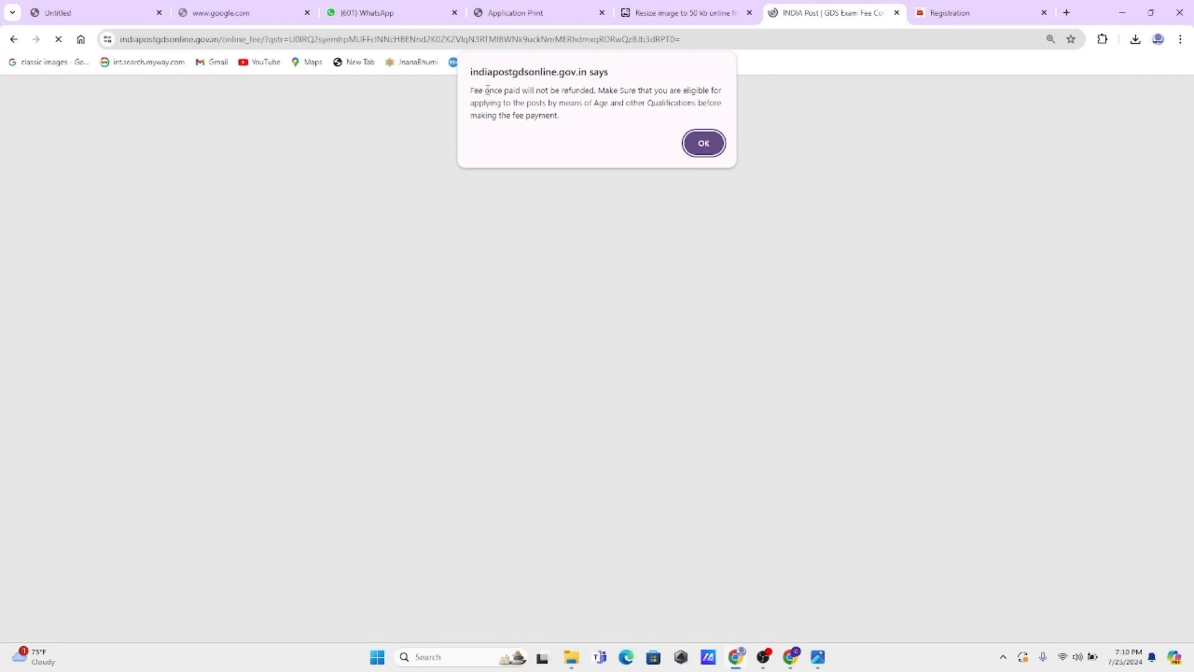
pyautogui.moveTo(488, 90); pyautogui.dragTo(605, 102)
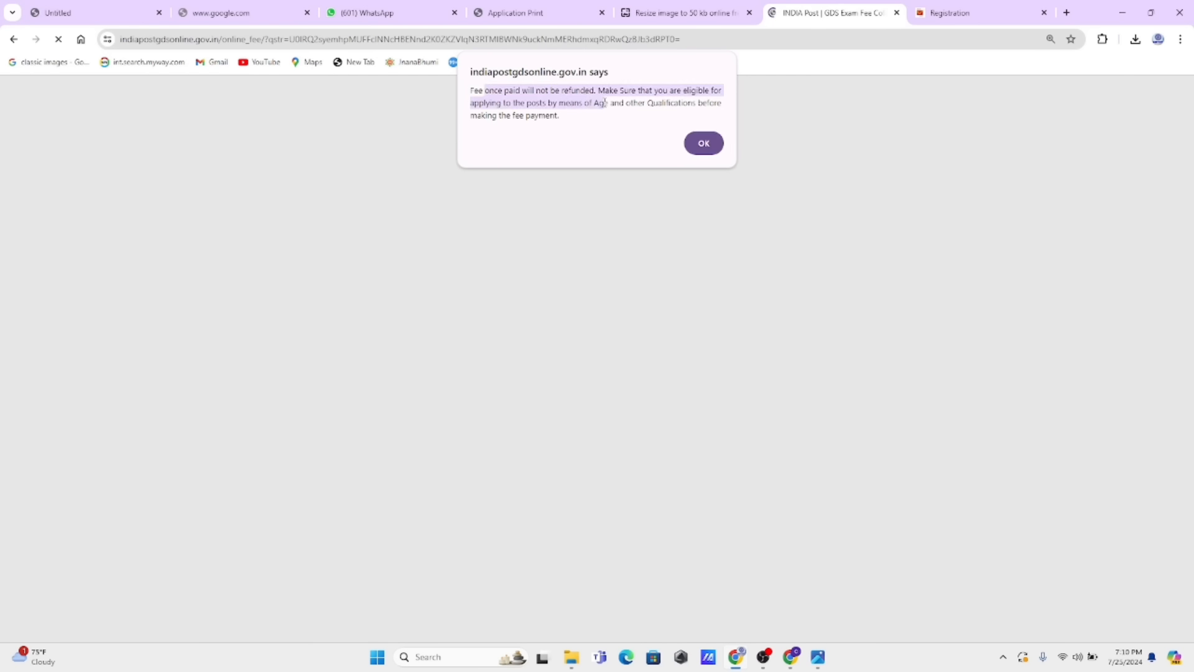
pyautogui.click(708, 143)
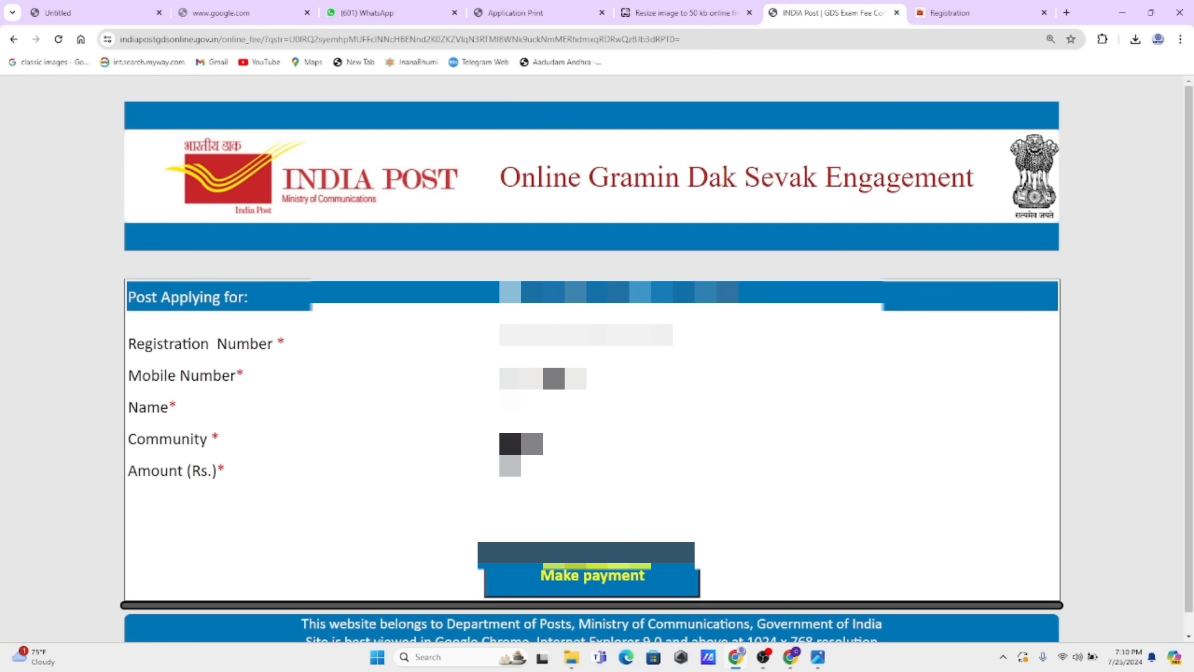
# Go to Make payment for the ₹100.00 fee and choose Credit / Debit Cards in BillDesk
pyautogui.click(570, 579)
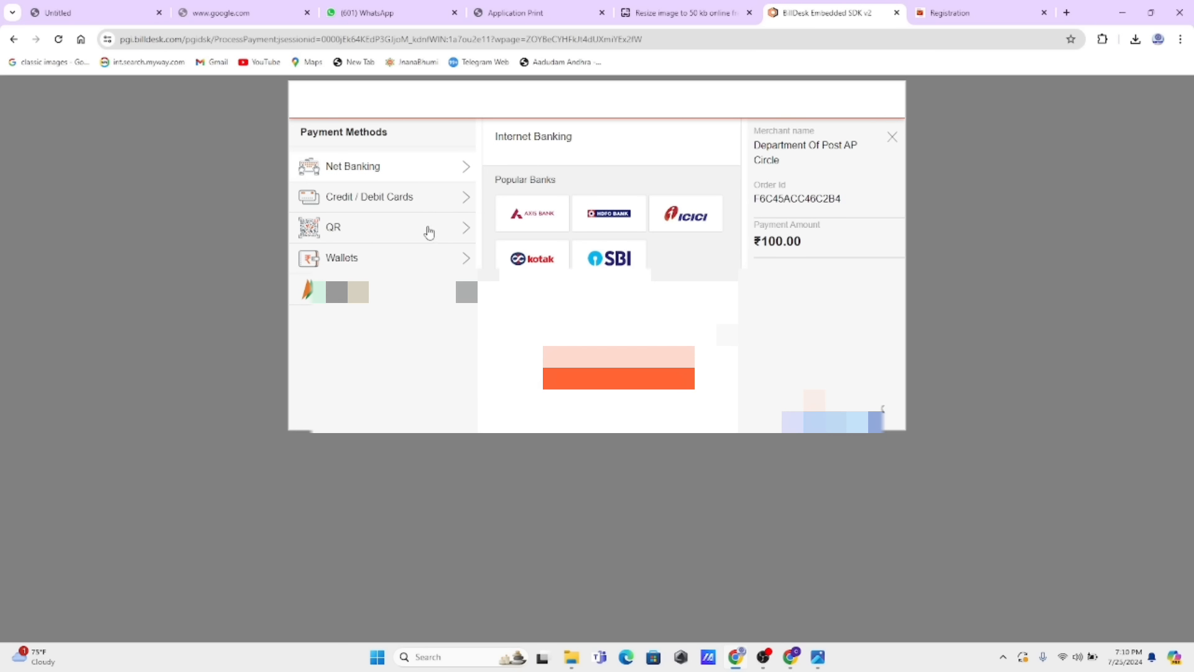
pyautogui.click(431, 198)
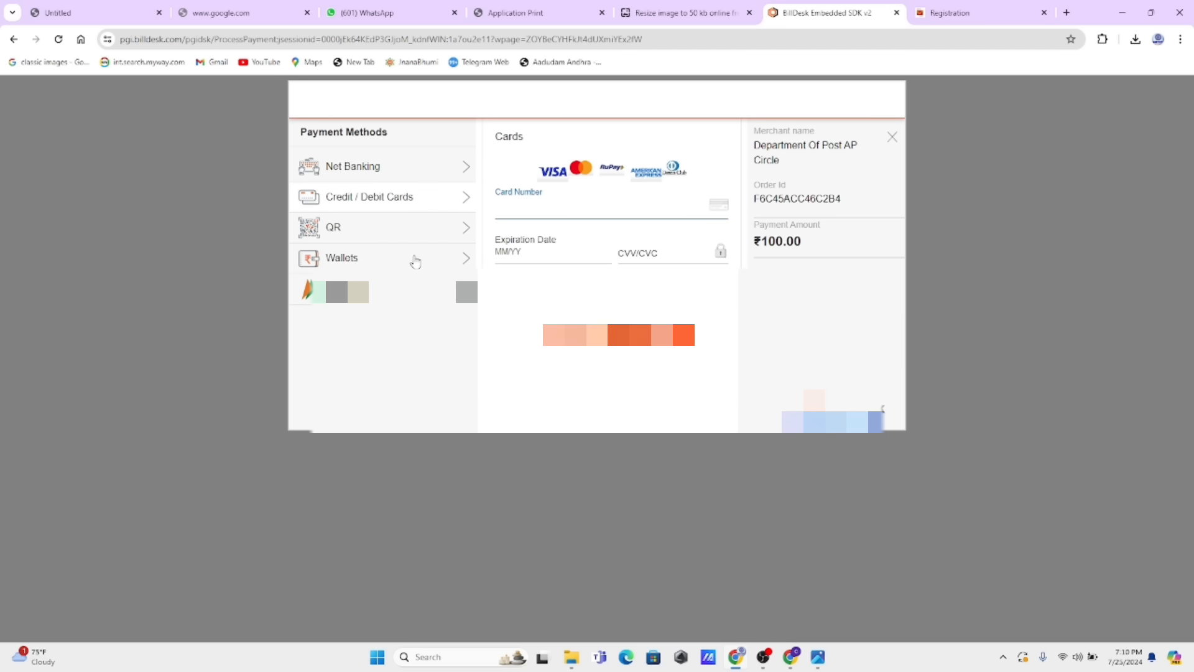